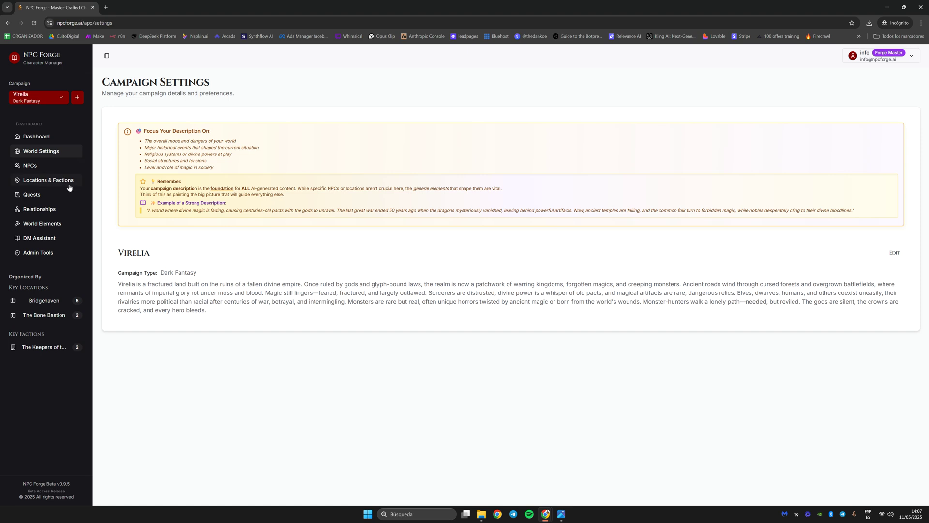
- Look over the campaign's NPCs, and browse the existing cards on the World Elements page
{"action": "left_click", "coordinate": [66, 168]}
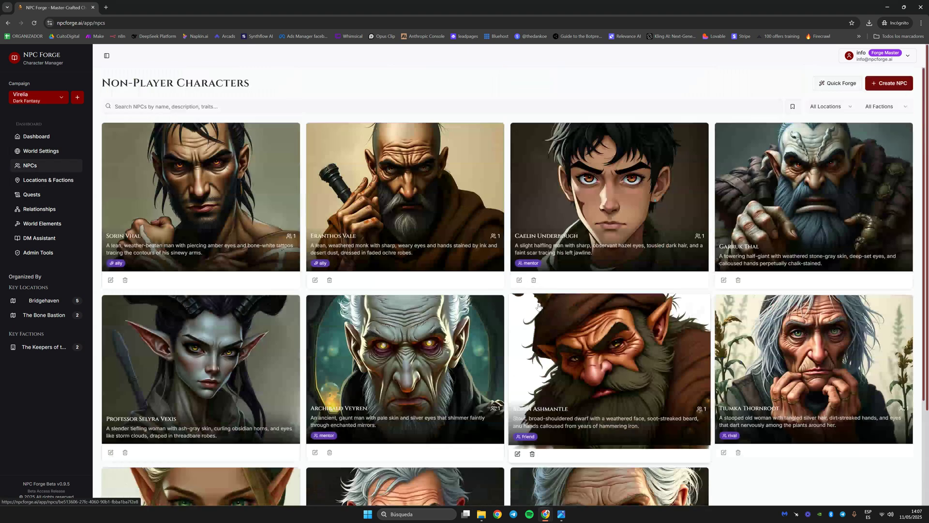
{"action": "left_click", "coordinate": [47, 226]}
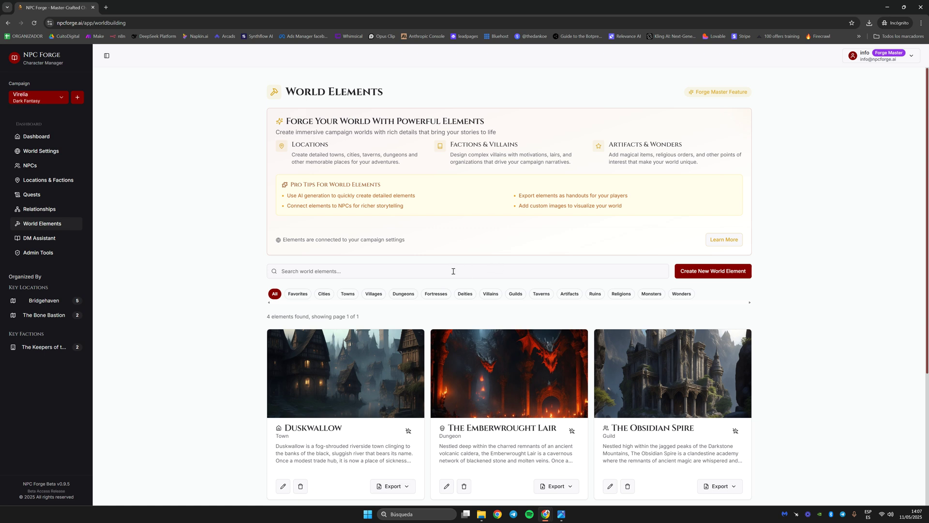
{"action": "scroll", "coordinate": [277, 336], "scroll_direction": "down", "scroll_amount": 3}
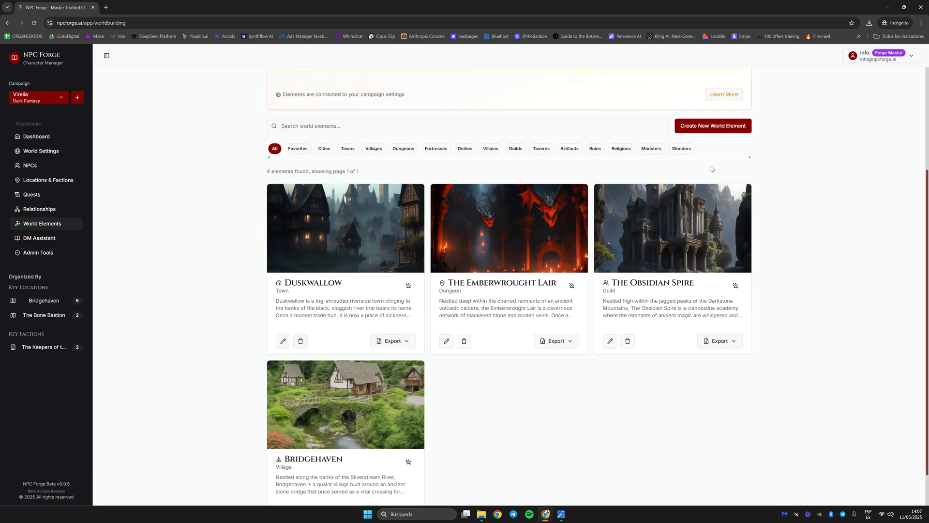
{"action": "scroll", "coordinate": [687, 184], "scroll_direction": "up", "scroll_amount": 2}
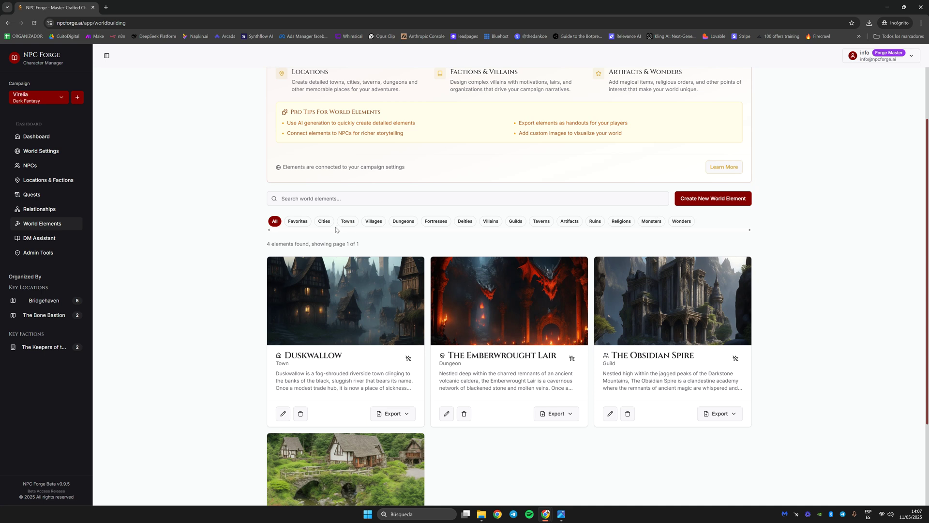
- Review the new world element form for the Town entity type, including its AI generation prompt, and close it without creating anything
{"action": "left_click", "coordinate": [691, 205]}
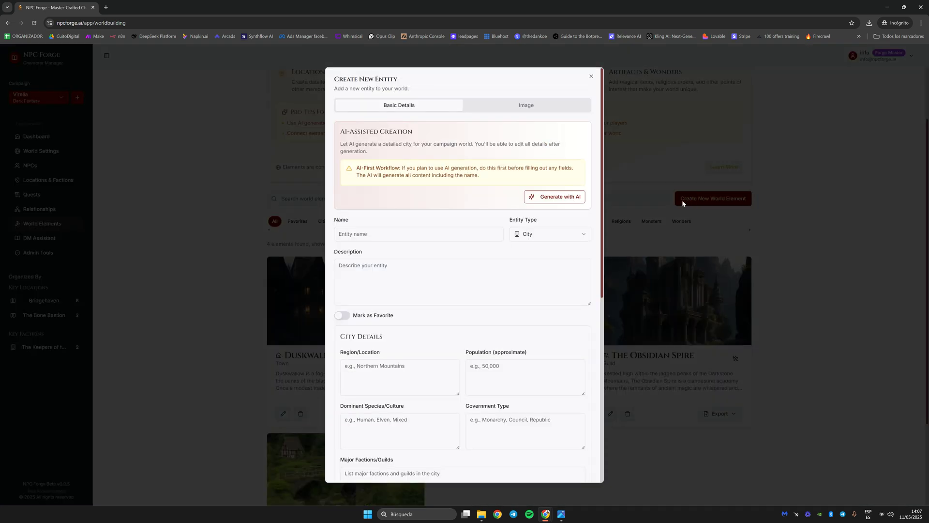
{"action": "left_click", "coordinate": [548, 234]}
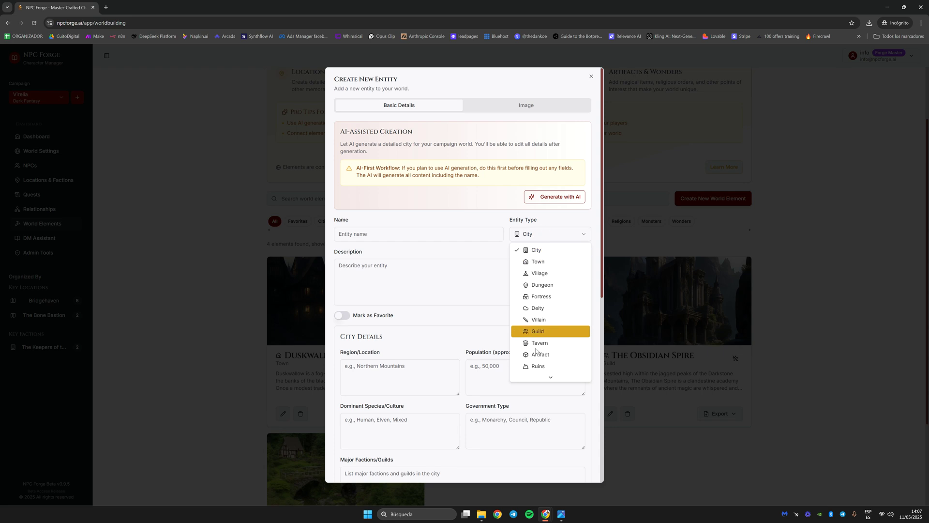
{"action": "scroll", "coordinate": [547, 329], "scroll_direction": "down", "scroll_amount": 2}
{"action": "scroll", "coordinate": [544, 261], "scroll_direction": "up", "scroll_amount": 3}
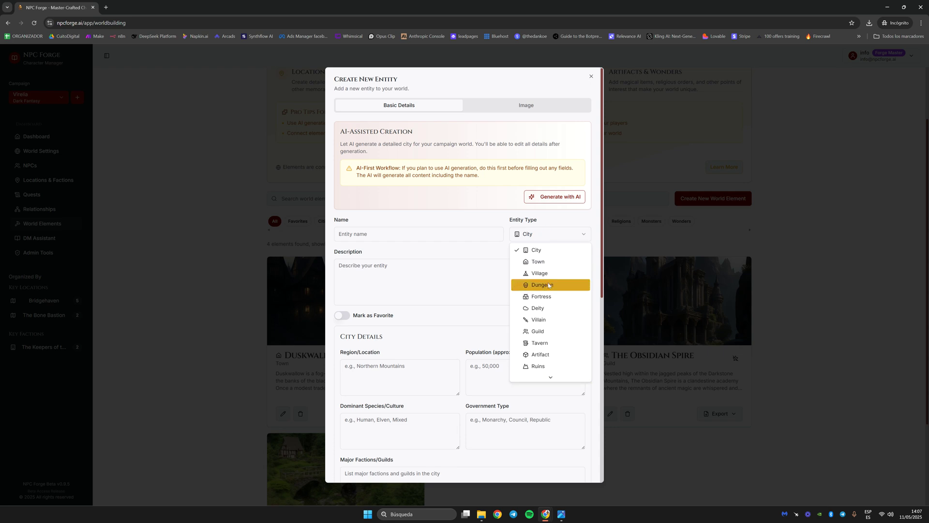
{"action": "left_click", "coordinate": [539, 263]}
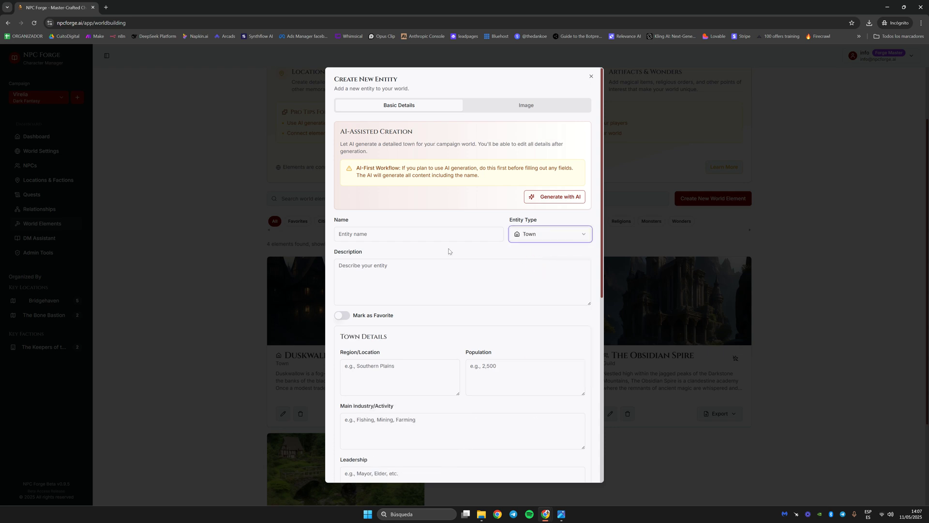
{"action": "left_click", "coordinate": [543, 197]}
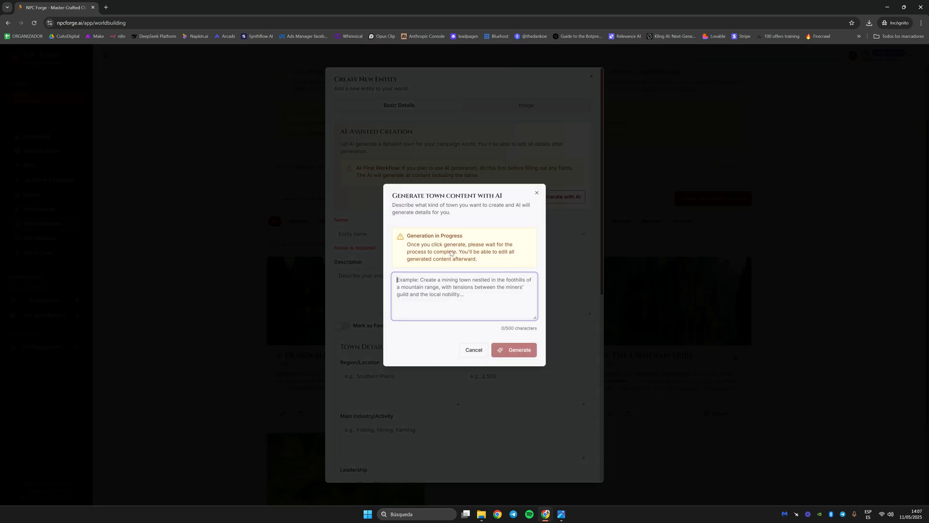
{"action": "left_click", "coordinate": [439, 280]}
{"action": "left_click", "coordinate": [536, 192]}
{"action": "left_click_drag", "start_coordinate": [600, 202], "coordinate": [589, 373]}
{"action": "left_click", "coordinate": [194, 312]}
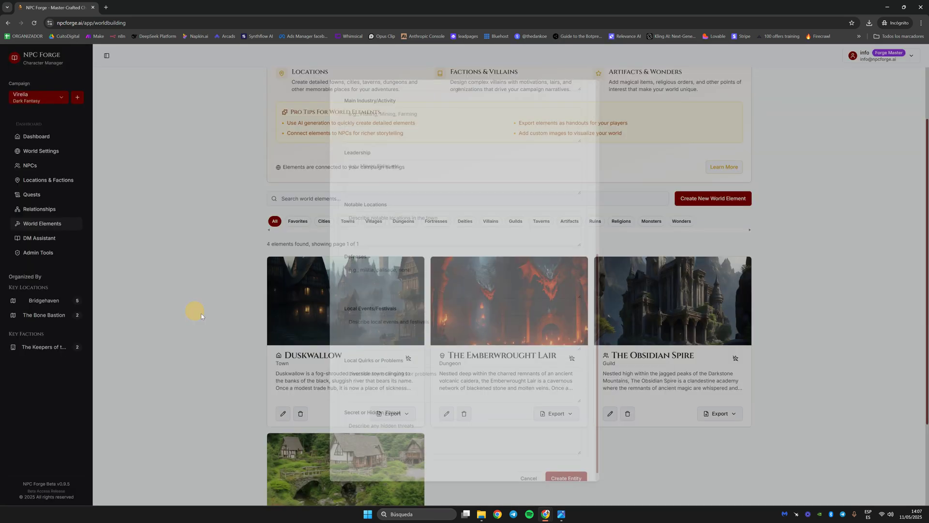
- Examine the description and town details in Duskwallow's edit form, and close it without updating the entity
{"action": "left_click", "coordinate": [284, 413]}
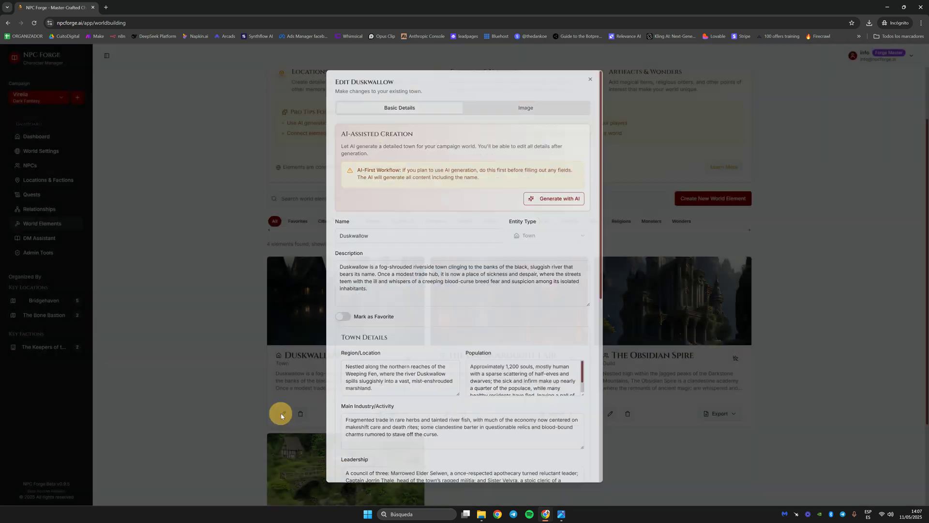
{"action": "scroll", "coordinate": [552, 257], "scroll_direction": "down", "scroll_amount": 2}
{"action": "scroll", "coordinate": [561, 253], "scroll_direction": "up", "scroll_amount": 1}
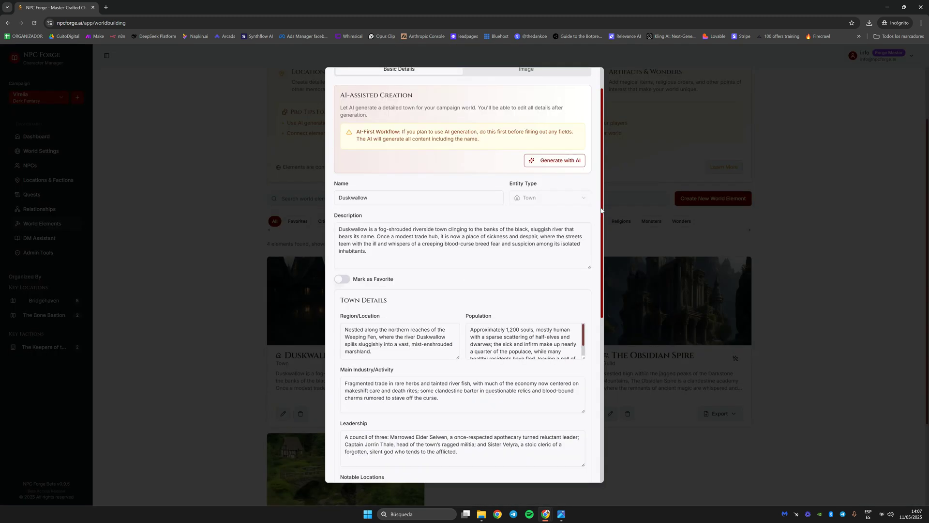
{"action": "scroll", "coordinate": [599, 224], "scroll_direction": "down", "scroll_amount": 2}
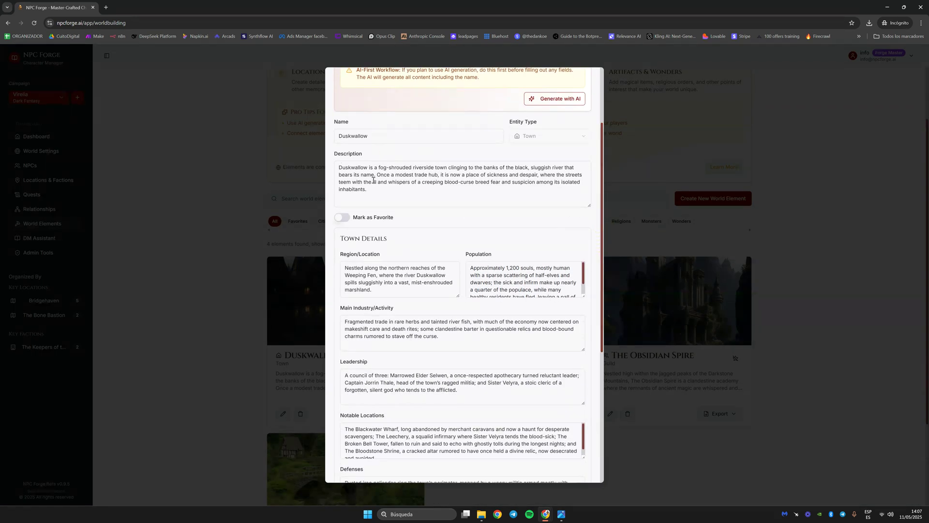
{"action": "scroll", "coordinate": [377, 257], "scroll_direction": "down", "scroll_amount": 2}
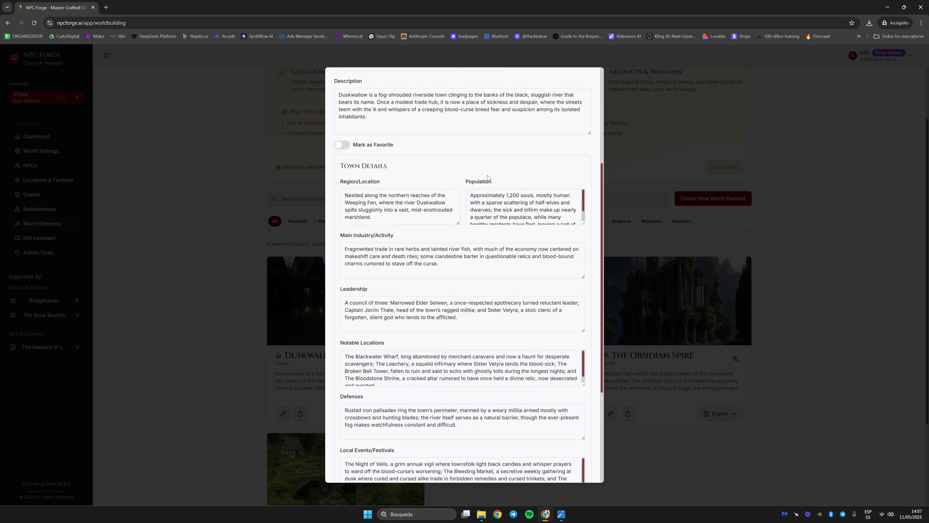
{"action": "scroll", "coordinate": [371, 230], "scroll_direction": "down", "scroll_amount": 3}
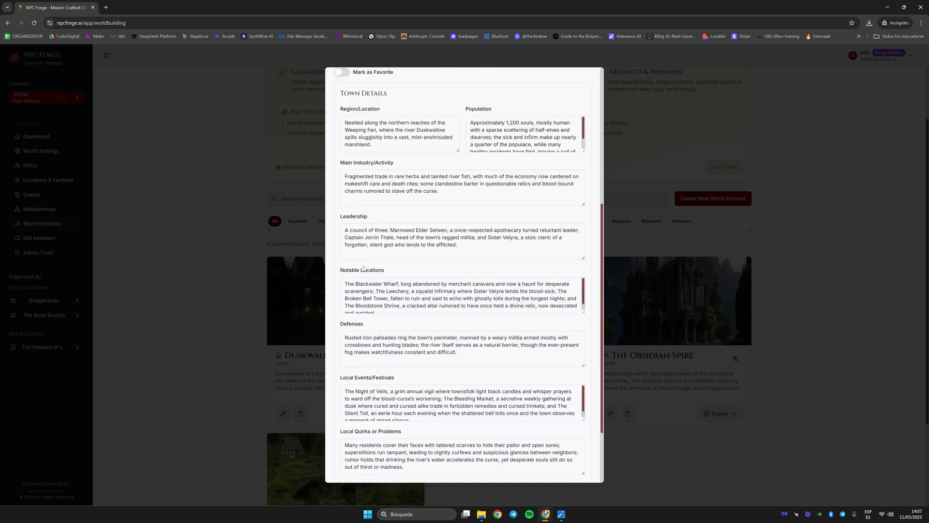
{"action": "scroll", "coordinate": [368, 275], "scroll_direction": "down", "scroll_amount": 1}
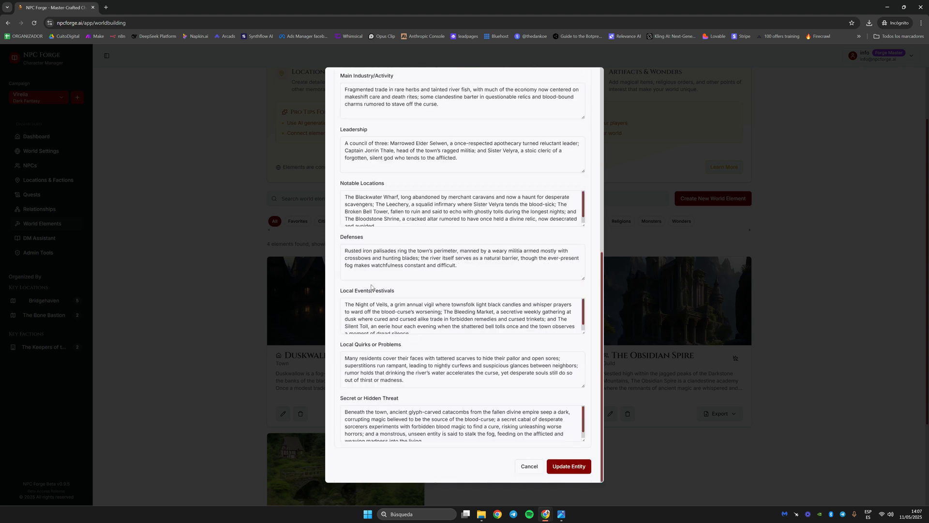
{"action": "left_click", "coordinate": [530, 465]}
- Preview how the exported Duskwallow town page looks, and close the preview
{"action": "left_click", "coordinate": [393, 413]}
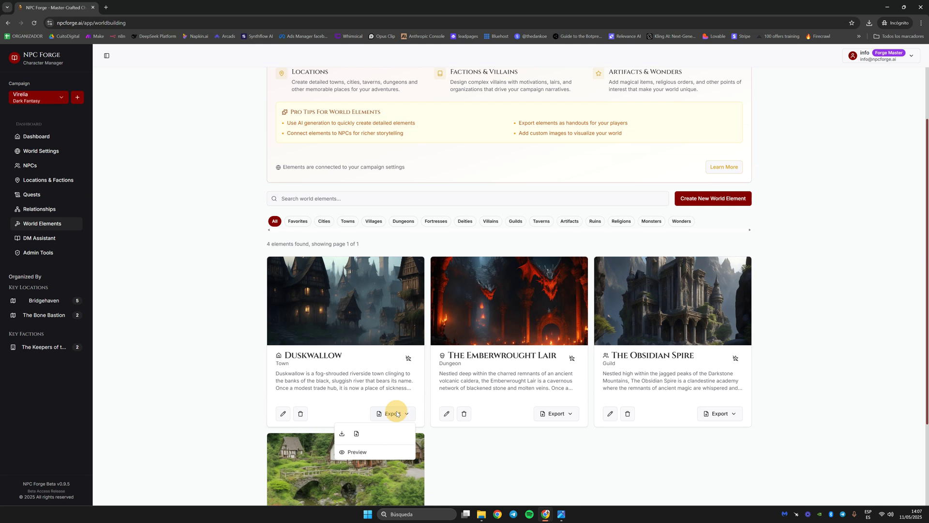
{"action": "left_click", "coordinate": [359, 446]}
{"action": "mouse_move", "coordinate": [615, 146]}
{"action": "left_mouse_down"}
{"action": "mouse_move", "coordinate": [630, 338]}
{"action": "mouse_move", "coordinate": [616, 373]}
{"action": "mouse_move", "coordinate": [616, 129]}
{"action": "mouse_move", "coordinate": [615, 143]}
{"action": "left_mouse_up"}
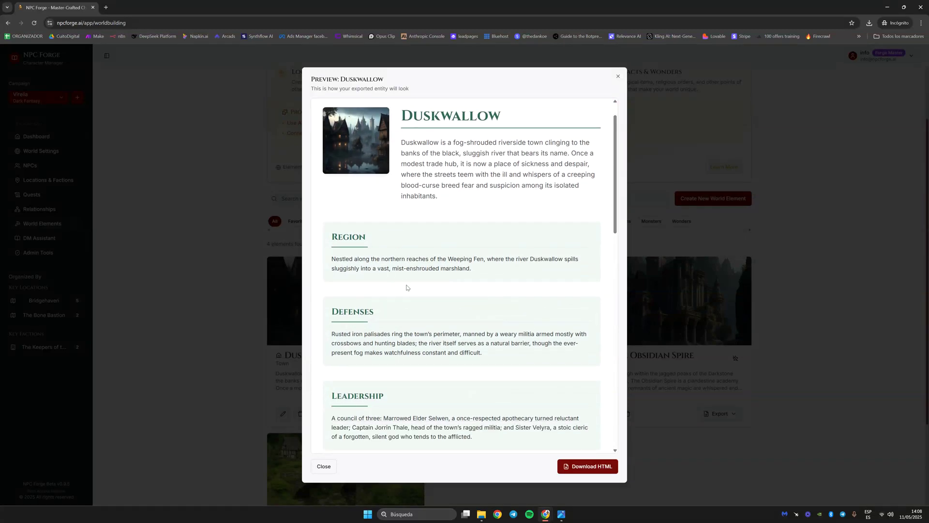
{"action": "scroll", "coordinate": [408, 297], "scroll_direction": "down", "scroll_amount": 3}
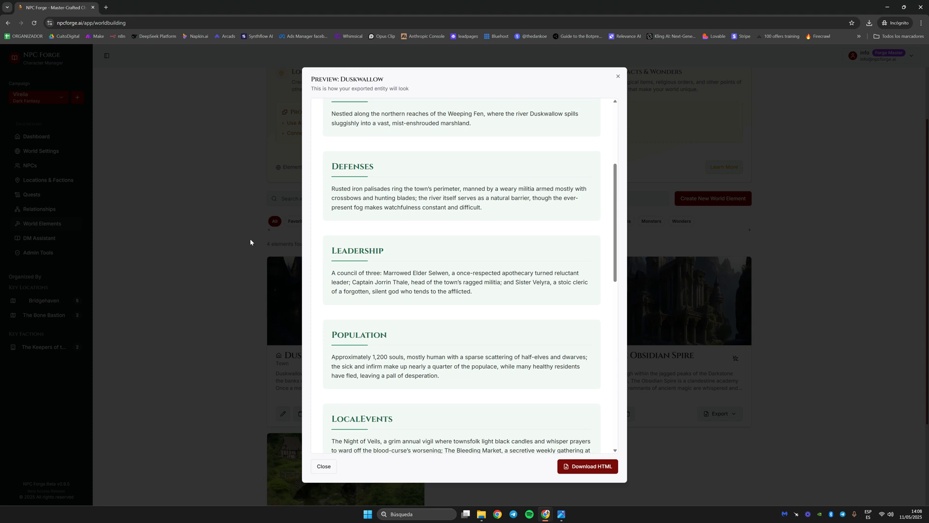
{"action": "left_click", "coordinate": [197, 307]}
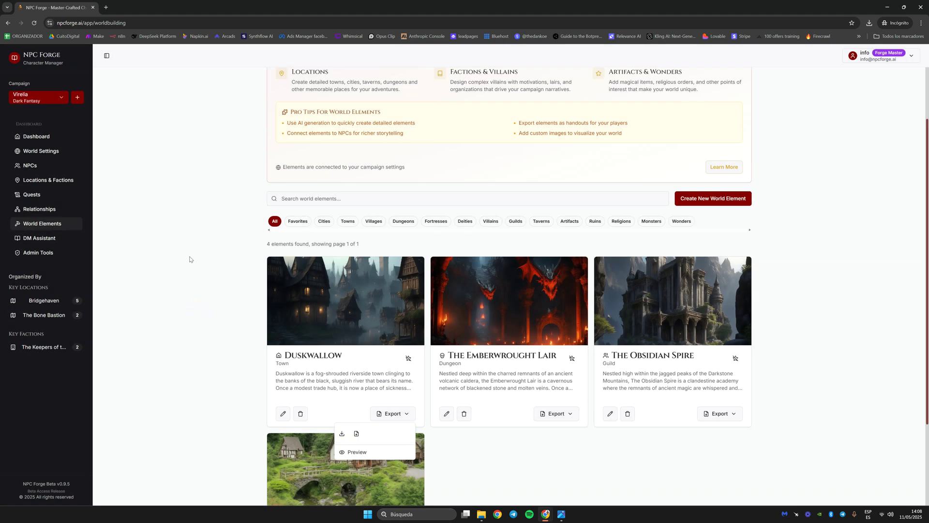
- Open Locations & Factions in a separate browser tab and begin a new location with manual creation
{"action": "middle_click", "coordinate": [58, 182]}
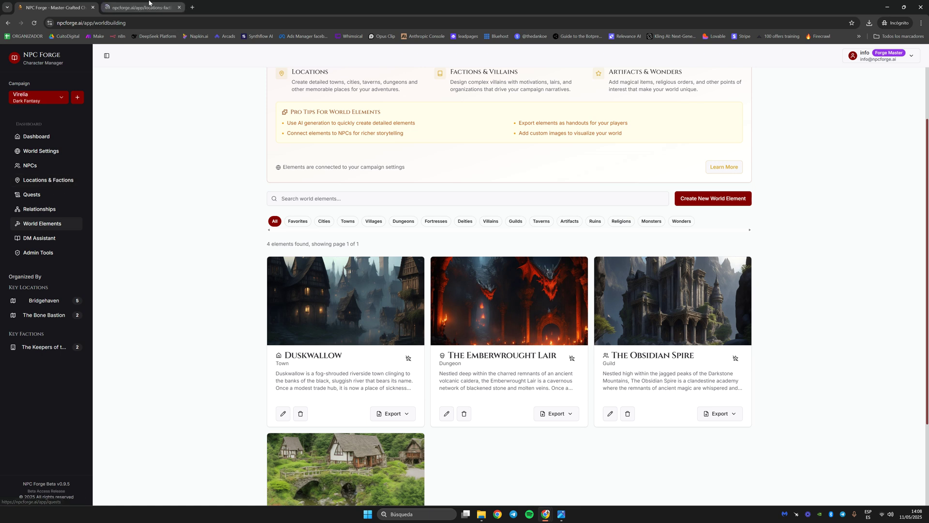
{"action": "left_click", "coordinate": [149, 2]}
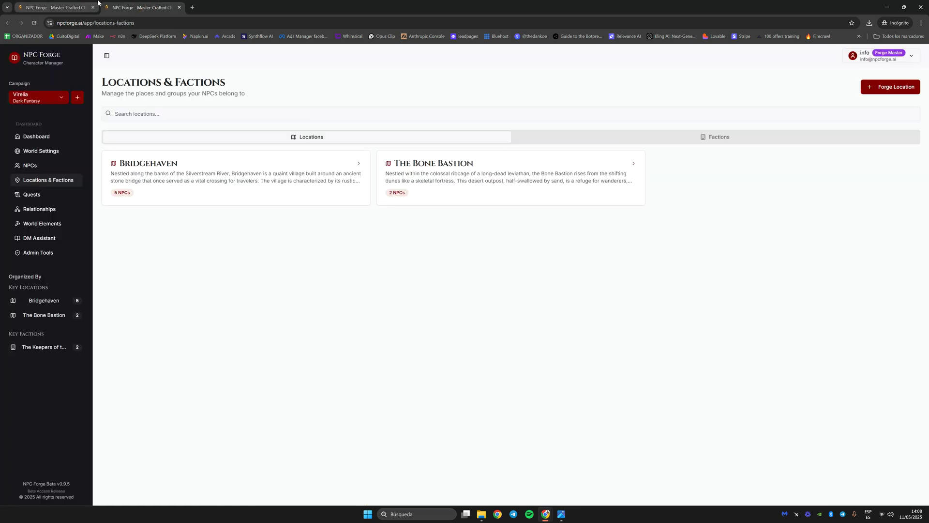
{"action": "left_click", "coordinate": [882, 87]}
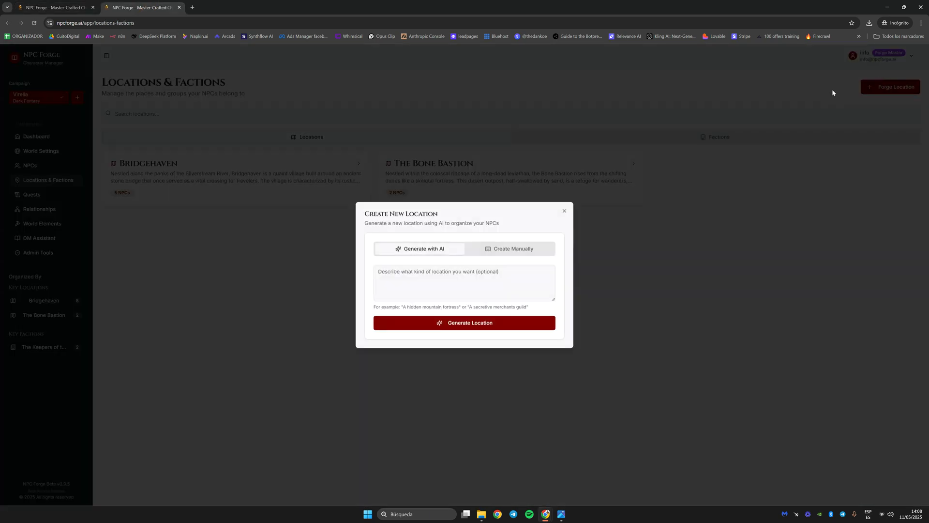
{"action": "left_click", "coordinate": [502, 254]}
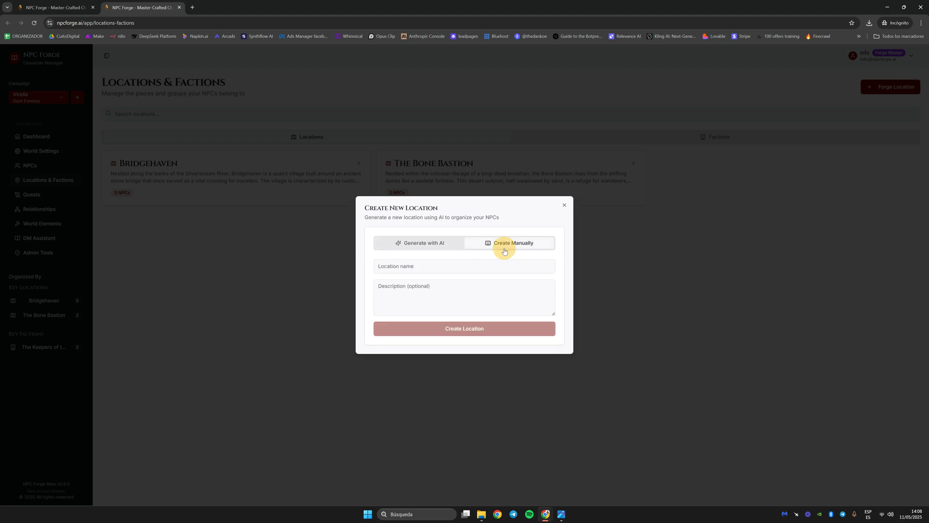
{"action": "left_click", "coordinate": [430, 249]}
{"action": "left_click", "coordinate": [521, 249]}
- Return to the World Elements tab and reopen the Duskwallow export preview to look through its sections
{"action": "left_click", "coordinate": [87, 7]}
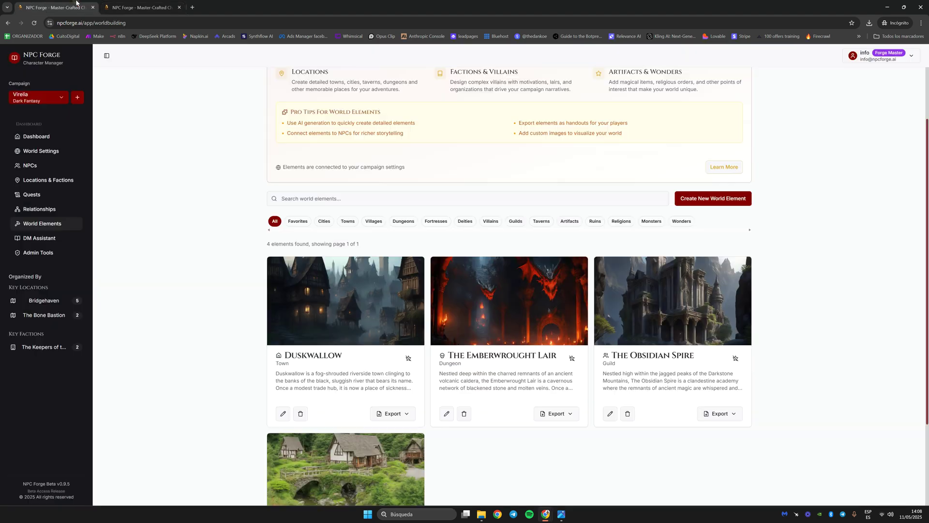
{"action": "left_click", "coordinate": [392, 413]}
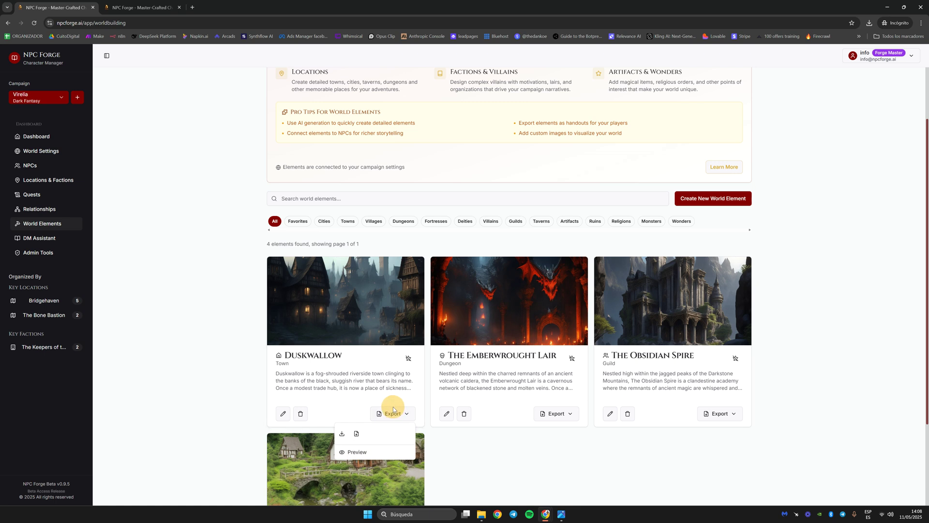
{"action": "left_click", "coordinate": [358, 451]}
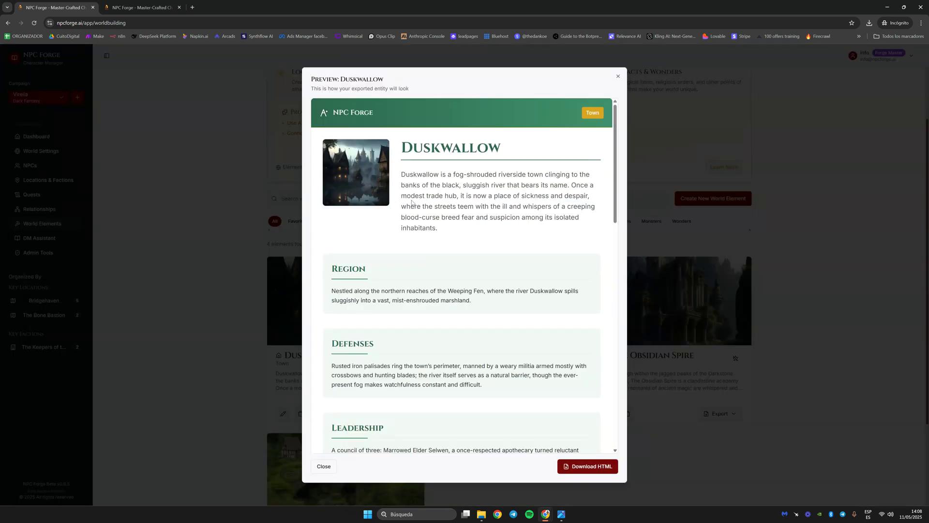
{"action": "scroll", "coordinate": [411, 203], "scroll_direction": "down", "scroll_amount": 5}
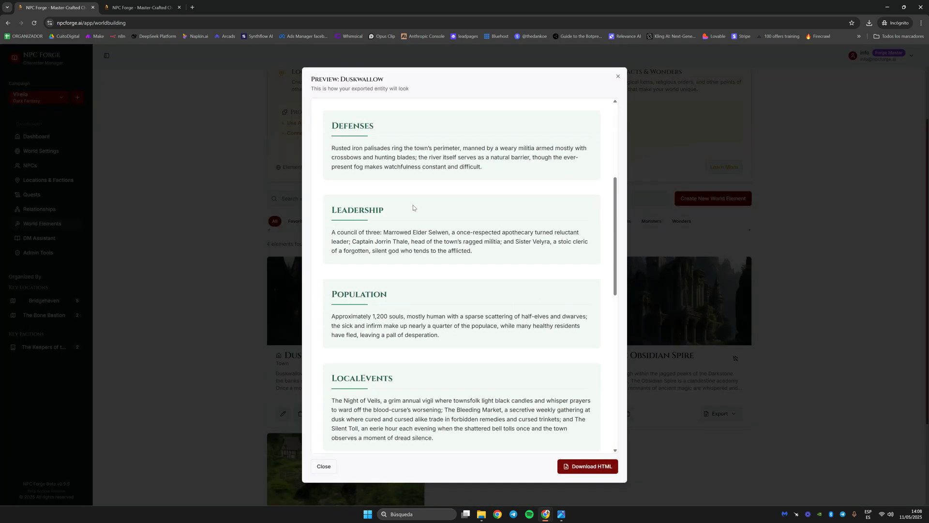
{"action": "scroll", "coordinate": [413, 205], "scroll_direction": "down", "scroll_amount": 3}
{"action": "scroll", "coordinate": [421, 218], "scroll_direction": "up", "scroll_amount": 8}
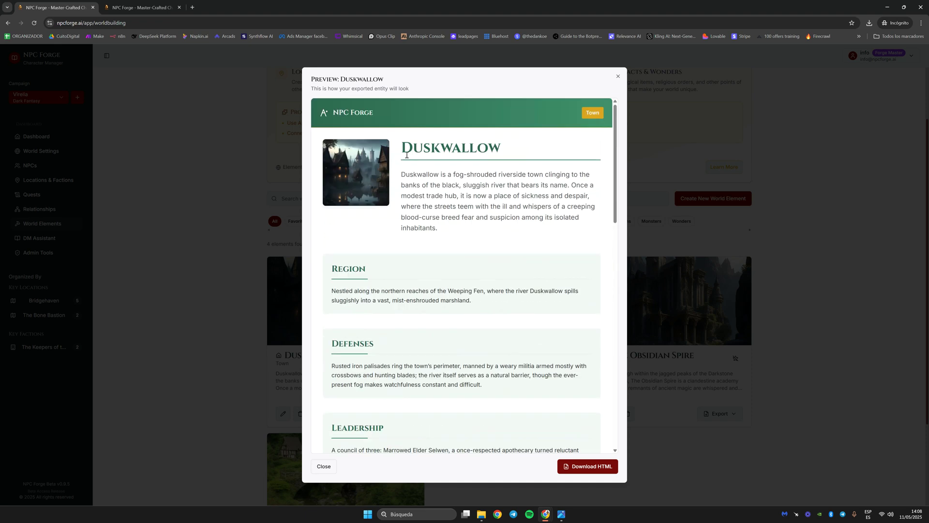
- Copy Duskwallow's preview text from the introduction through the Defenses section into the new location's description
{"action": "left_click_drag", "start_coordinate": [401, 174], "coordinate": [484, 276]}
{"action": "scroll", "coordinate": [440, 243], "scroll_direction": "down", "scroll_amount": 2}
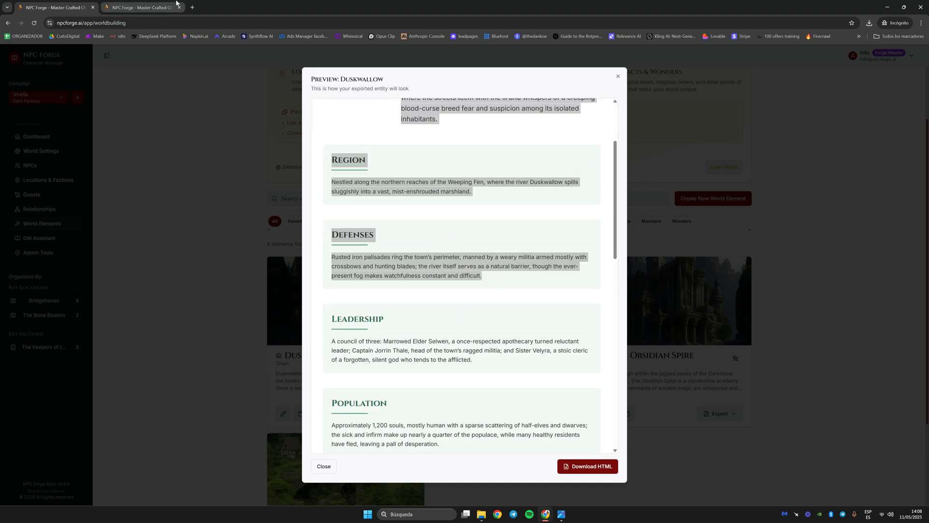
{"action": "left_click", "coordinate": [142, 7]}
{"action": "left_click", "coordinate": [408, 286]}
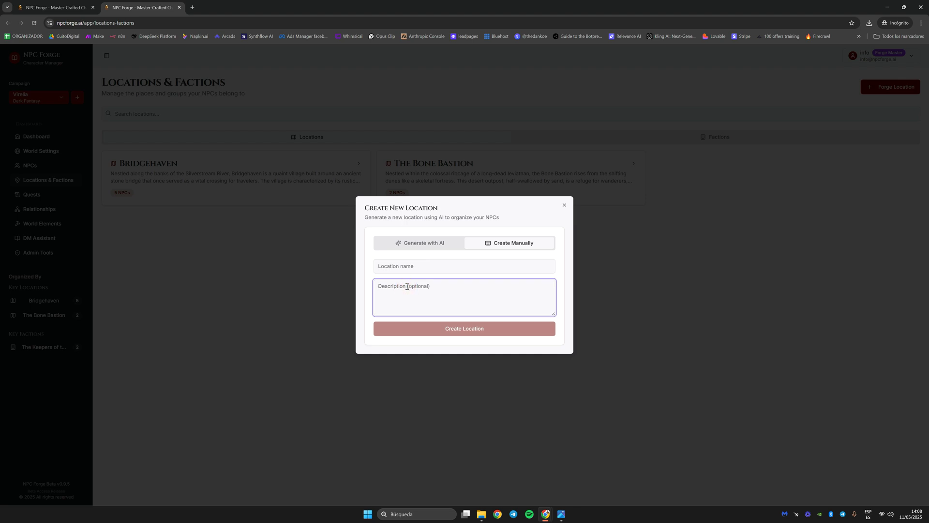
{"action": "left_click", "coordinate": [85, 7]}
{"action": "right_click", "coordinate": [414, 271]}
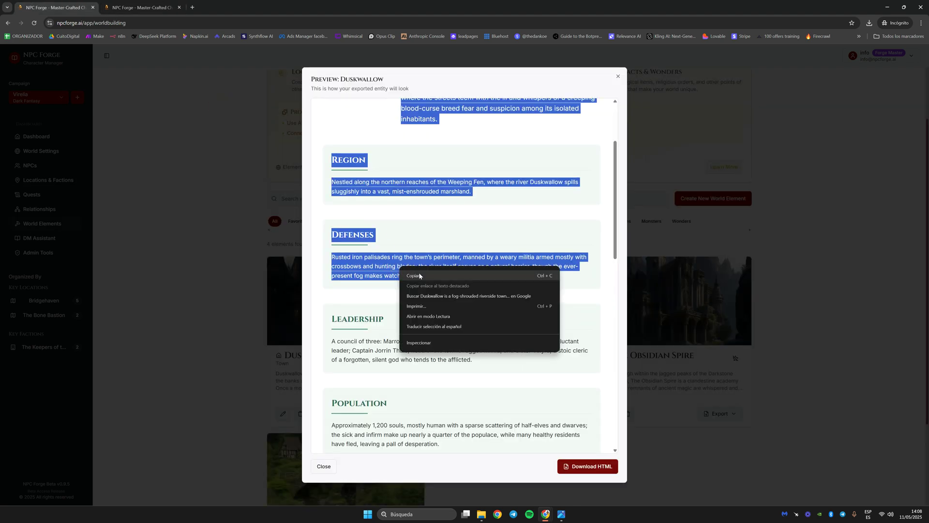
{"action": "left_click", "coordinate": [436, 277]}
{"action": "left_click", "coordinate": [172, 2]}
{"action": "key", "text": "ctrl+v"}
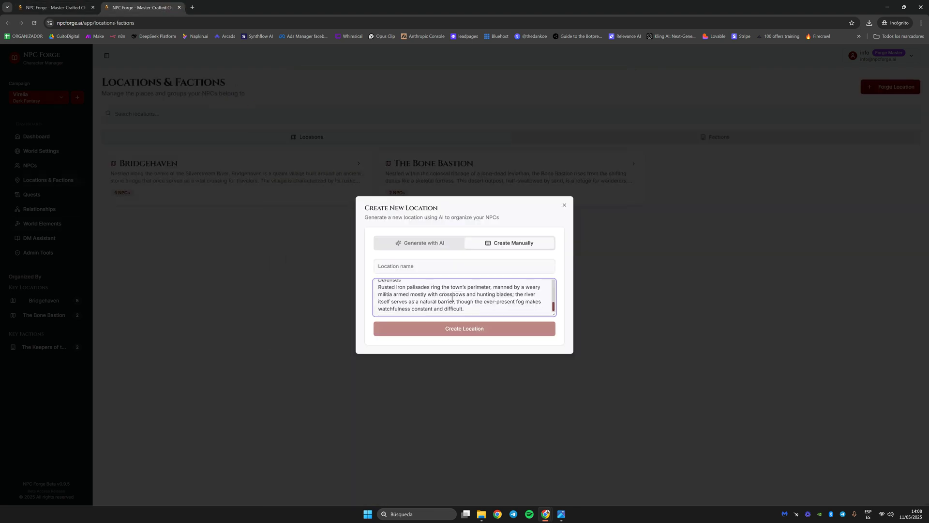
- Enlarge the location description field and add Duskwallow's Population, LocalEvents, LocalQuirks and MainIndustry sections from the export preview below Defenses
{"action": "key", "text": "Return"}
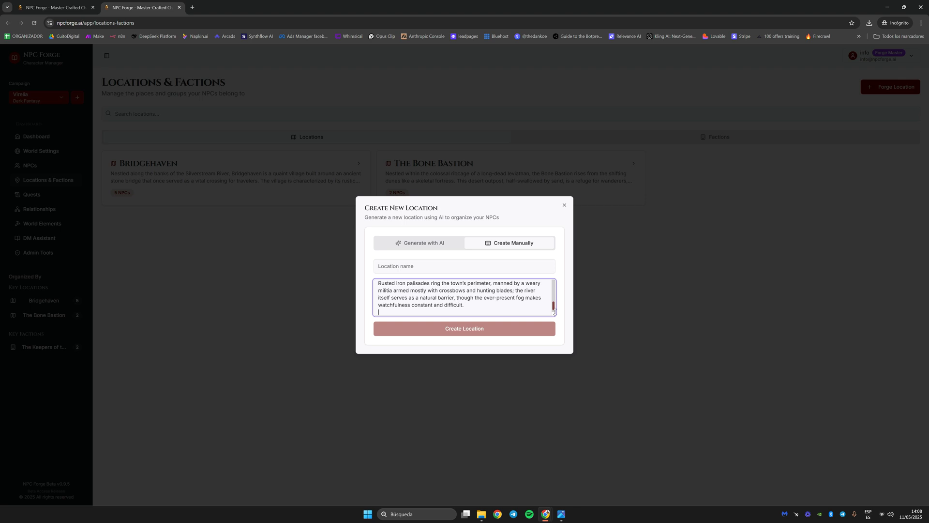
{"action": "left_click_drag", "start_coordinate": [555, 311], "coordinate": [551, 378]}
{"action": "left_click", "coordinate": [57, 4]}
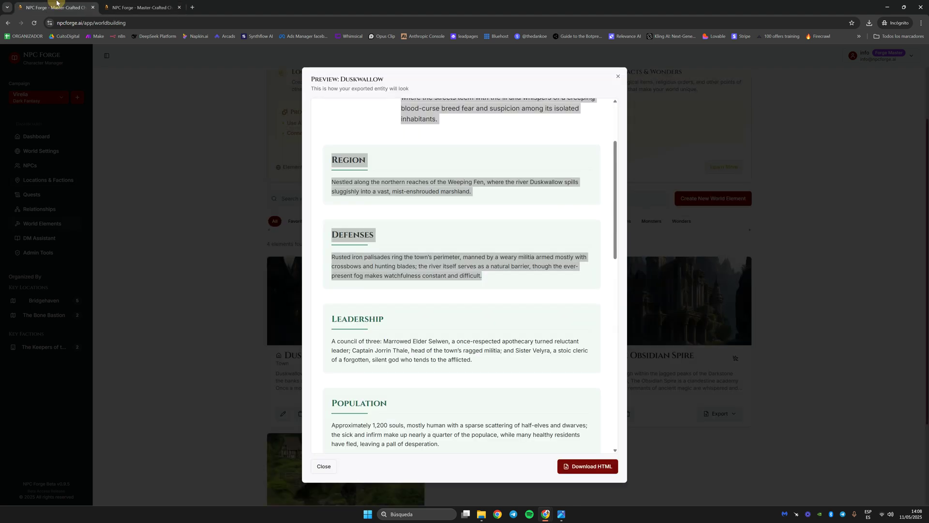
{"action": "scroll", "coordinate": [400, 267], "scroll_direction": "down", "scroll_amount": 2}
{"action": "left_click_drag", "start_coordinate": [332, 293], "coordinate": [474, 216]}
{"action": "scroll", "coordinate": [412, 327], "scroll_direction": "down", "scroll_amount": 7}
{"action": "scroll", "coordinate": [412, 330], "scroll_direction": "down", "scroll_amount": 1}
{"action": "key", "text": "ctrl+c"}
{"action": "key", "text": "ctrl+Tab"}
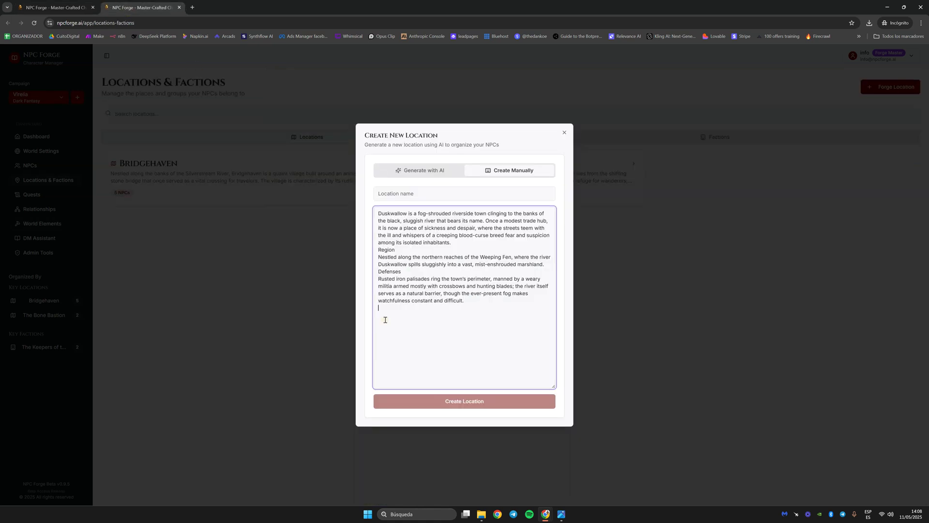
{"action": "left_click", "coordinate": [385, 320]}
{"action": "key", "text": "ctrl+v"}
{"action": "scroll", "coordinate": [406, 290], "scroll_direction": "up", "scroll_amount": 3}
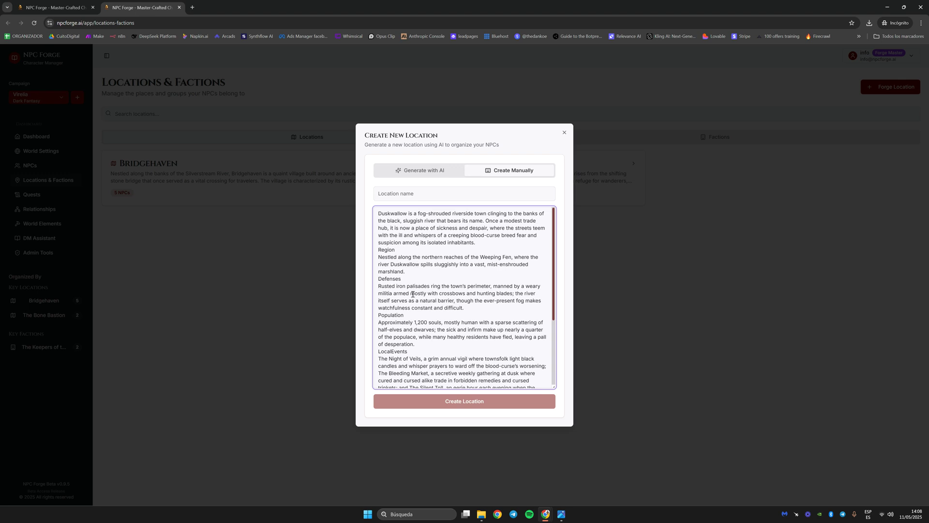
{"action": "scroll", "coordinate": [498, 295], "scroll_direction": "down", "scroll_amount": 3}
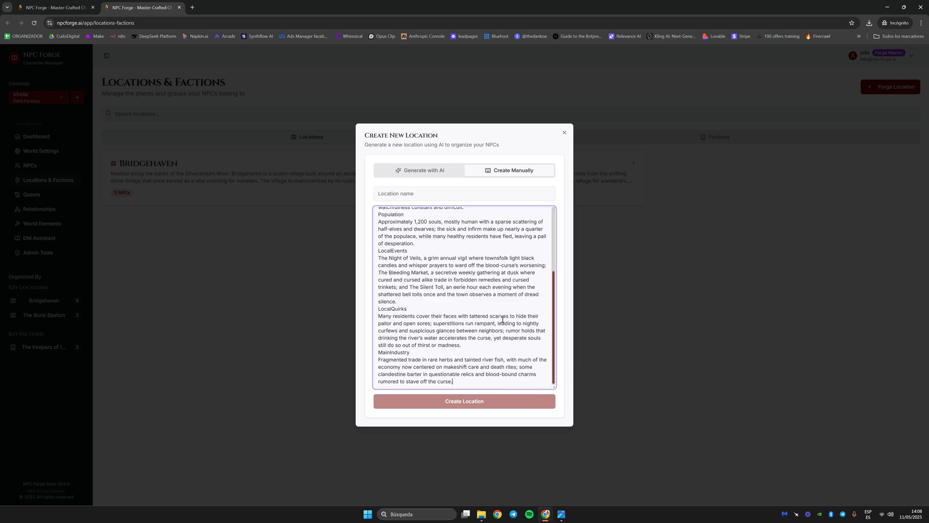
- Append Duskwallow's HiddenThreats and NotableLocations sections from the preview to the location description, and check the combined text
{"action": "key", "text": "Return"}
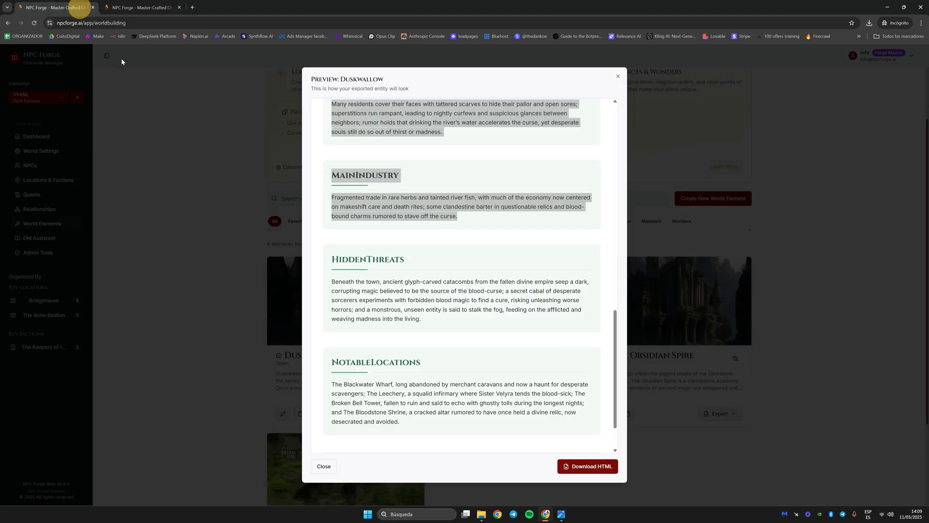
{"action": "left_click", "coordinate": [69, 6]}
{"action": "scroll", "coordinate": [347, 224], "scroll_direction": "down", "scroll_amount": 1}
{"action": "left_click_drag", "start_coordinate": [333, 224], "coordinate": [437, 280]}
{"action": "left_click", "coordinate": [448, 281]}
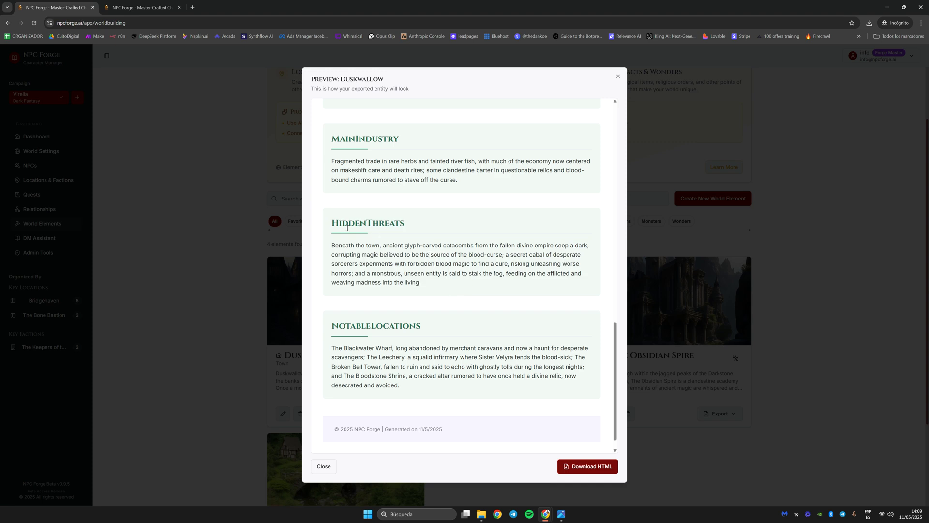
{"action": "left_click_drag", "start_coordinate": [334, 224], "coordinate": [416, 382]}
{"action": "key", "text": "ctrl+Tab"}
{"action": "key", "text": "ctrl+v"}
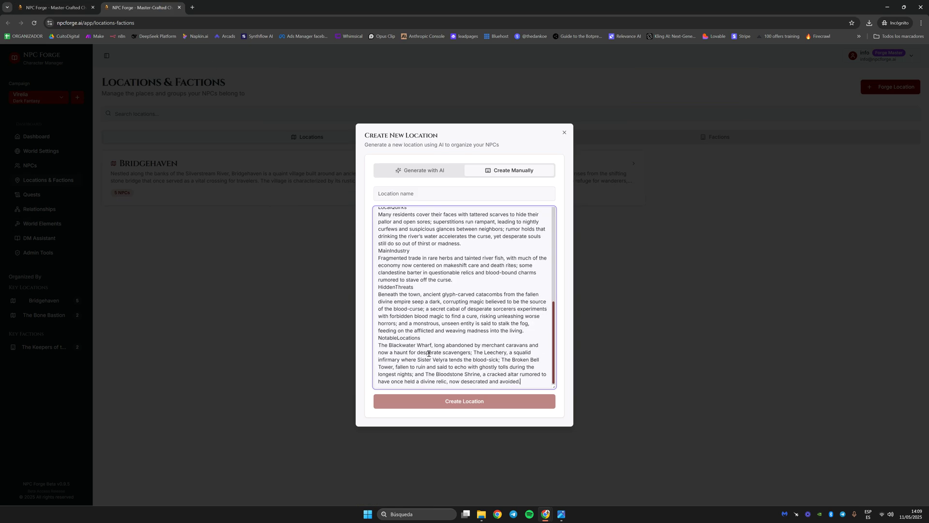
{"action": "left_click_drag", "start_coordinate": [550, 341], "coordinate": [490, 171]}
{"action": "scroll", "coordinate": [455, 264], "scroll_direction": "up", "scroll_amount": 1}
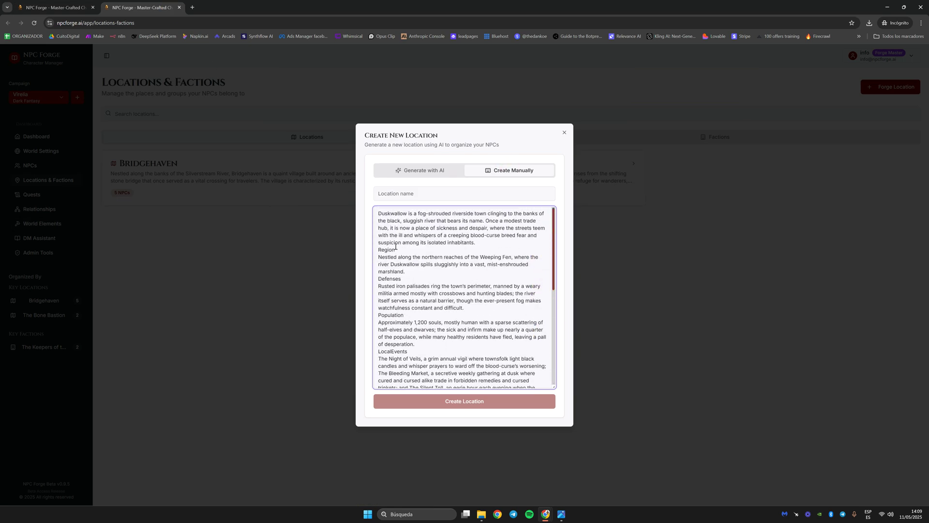
{"action": "scroll", "coordinate": [396, 247], "scroll_direction": "down", "scroll_amount": 5}
{"action": "scroll", "coordinate": [396, 246], "scroll_direction": "up", "scroll_amount": 5}
- Create the location with the name Duskwallow, copied from its description, and check its details page
{"action": "double_click", "coordinate": [380, 214]}
{"action": "key", "text": "ctrl+c"}
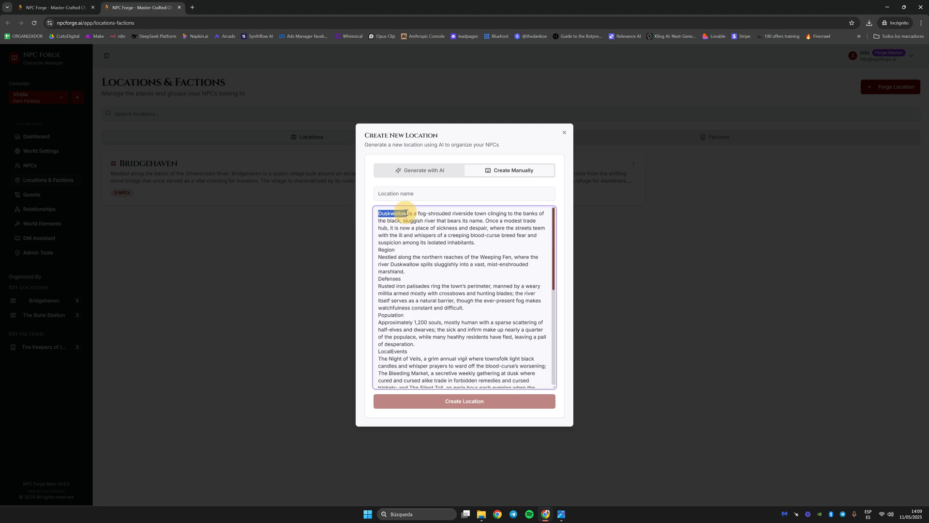
{"action": "left_click", "coordinate": [406, 194]}
{"action": "key", "text": "ctrl+v"}
{"action": "left_click", "coordinate": [474, 402]}
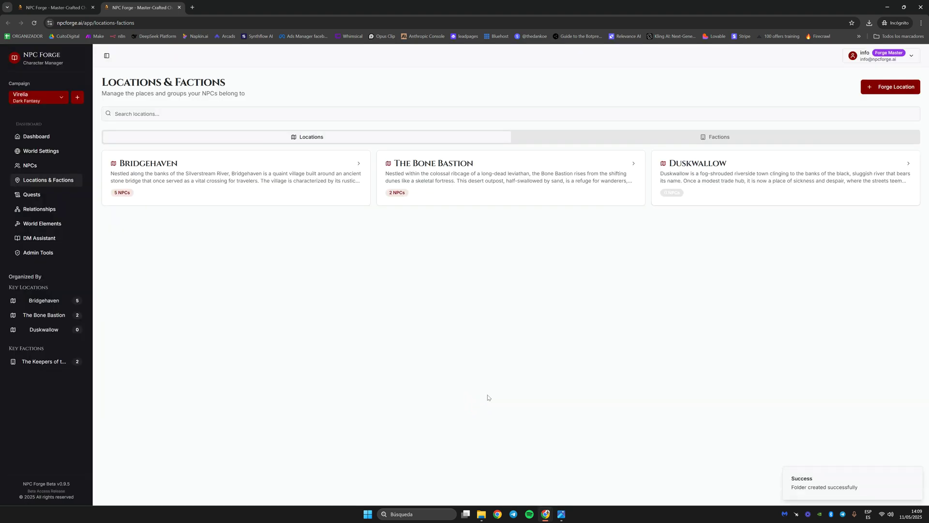
{"action": "left_click", "coordinate": [726, 179]}
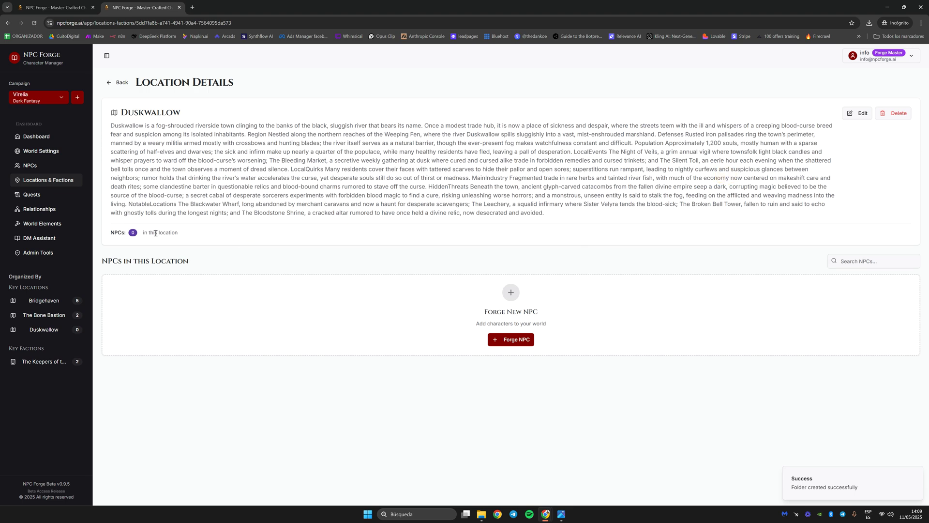
{"action": "left_click", "coordinate": [65, 183]}
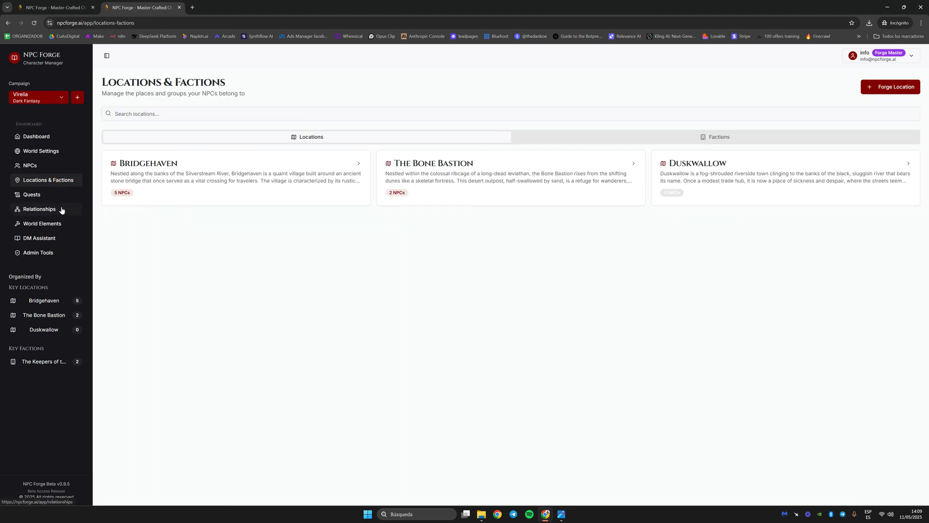
- Examine the sections of the Duskwallow export preview in the World Elements tab, including its Leadership entry, and close the preview
{"action": "left_click", "coordinate": [65, 6]}
{"action": "scroll", "coordinate": [415, 333], "scroll_direction": "up", "scroll_amount": 5}
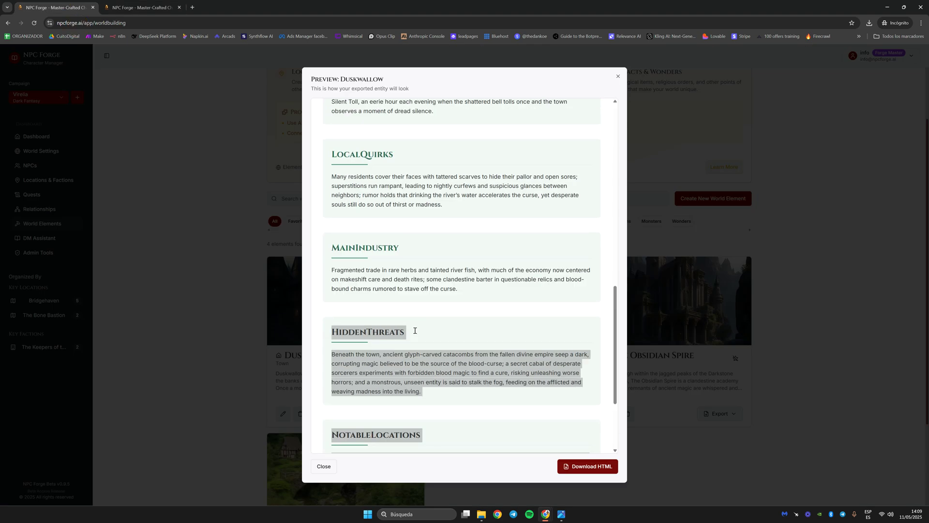
{"action": "scroll", "coordinate": [416, 333], "scroll_direction": "up", "scroll_amount": 2}
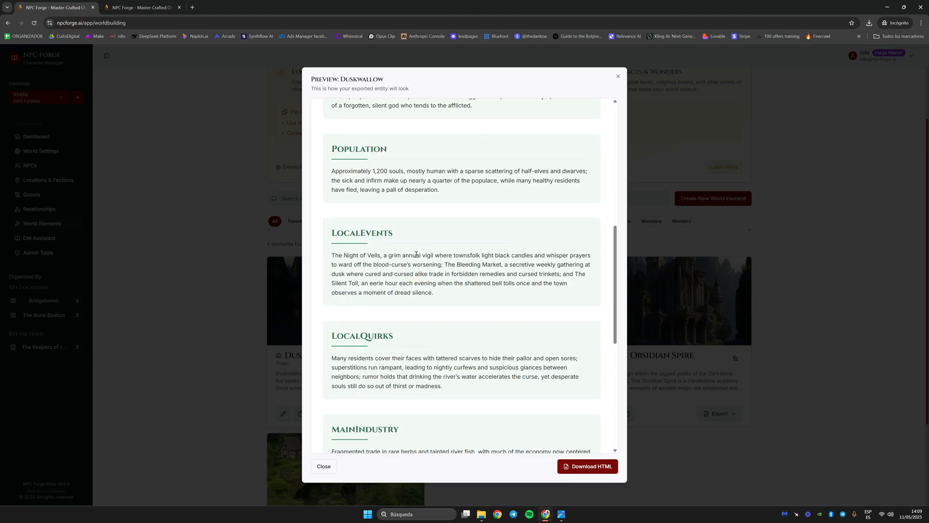
{"action": "scroll", "coordinate": [417, 255], "scroll_direction": "up", "scroll_amount": 3}
{"action": "scroll", "coordinate": [417, 255], "scroll_direction": "up", "scroll_amount": 1}
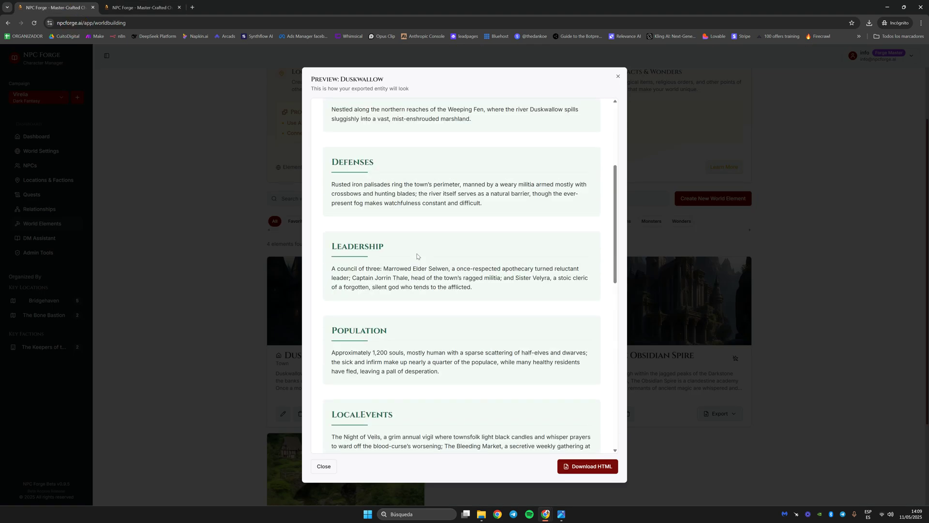
{"action": "scroll", "coordinate": [417, 256], "scroll_direction": "up", "scroll_amount": 2}
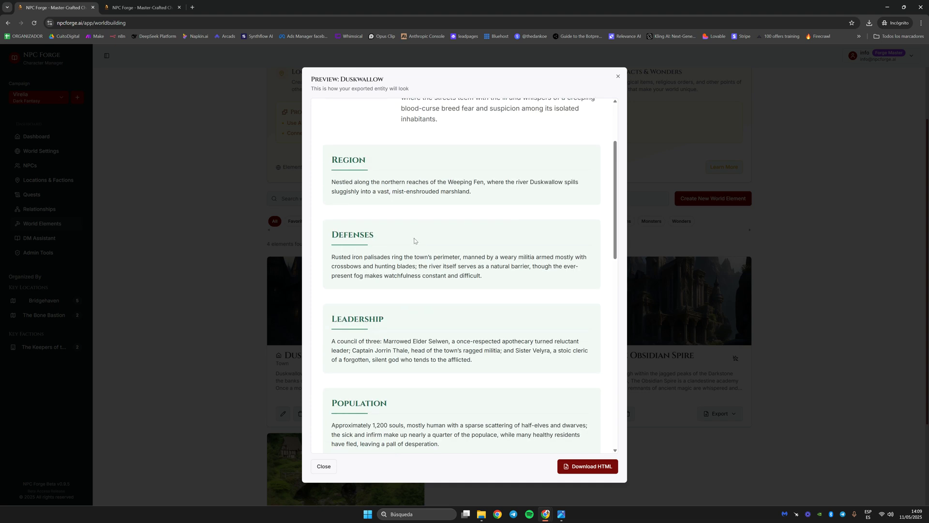
{"action": "scroll", "coordinate": [412, 248], "scroll_direction": "down", "scroll_amount": 2}
{"action": "scroll", "coordinate": [409, 264], "scroll_direction": "down", "scroll_amount": 3}
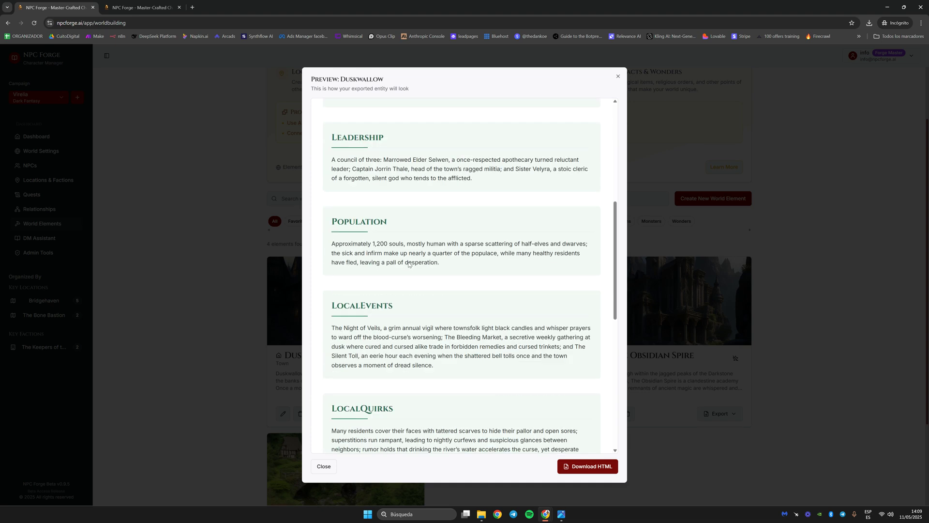
{"action": "scroll", "coordinate": [408, 264], "scroll_direction": "down", "scroll_amount": 2}
{"action": "scroll", "coordinate": [441, 266], "scroll_direction": "down", "scroll_amount": 2}
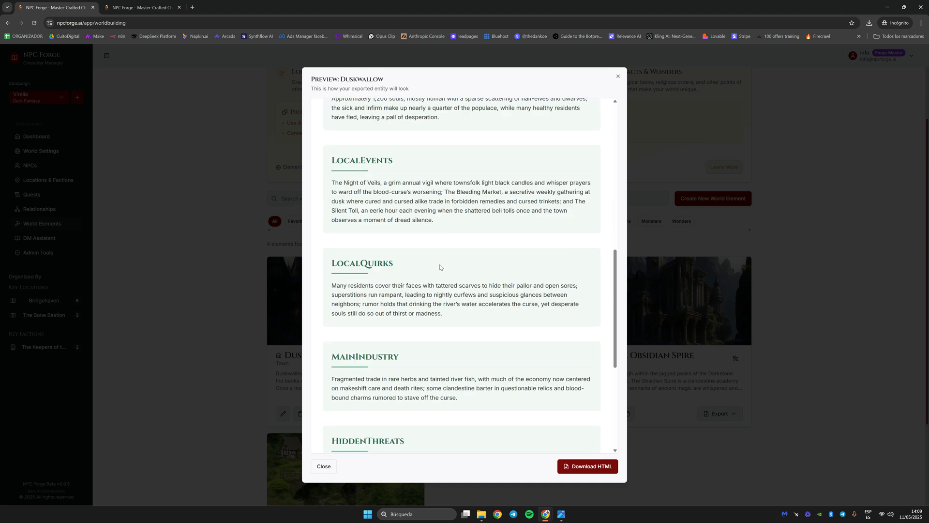
{"action": "scroll", "coordinate": [383, 281], "scroll_direction": "down", "scroll_amount": 2}
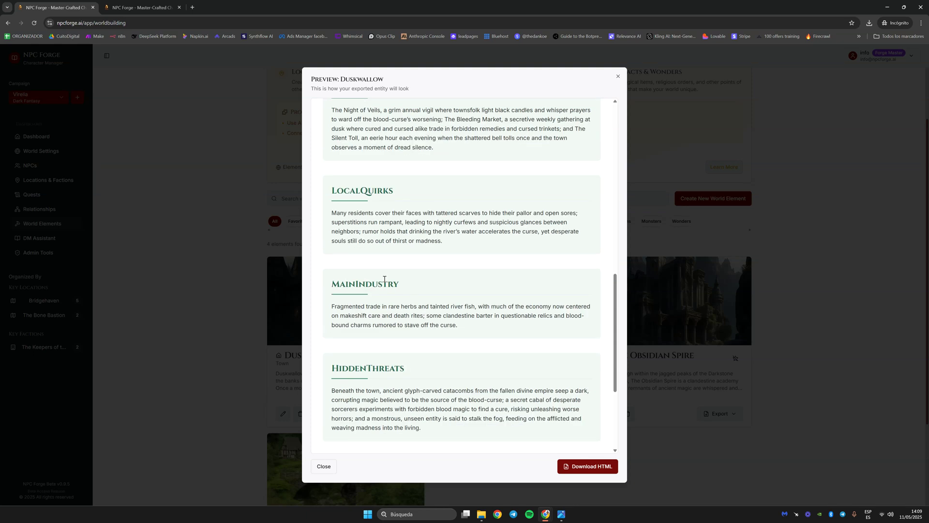
{"action": "scroll", "coordinate": [436, 293], "scroll_direction": "down", "scroll_amount": 4}
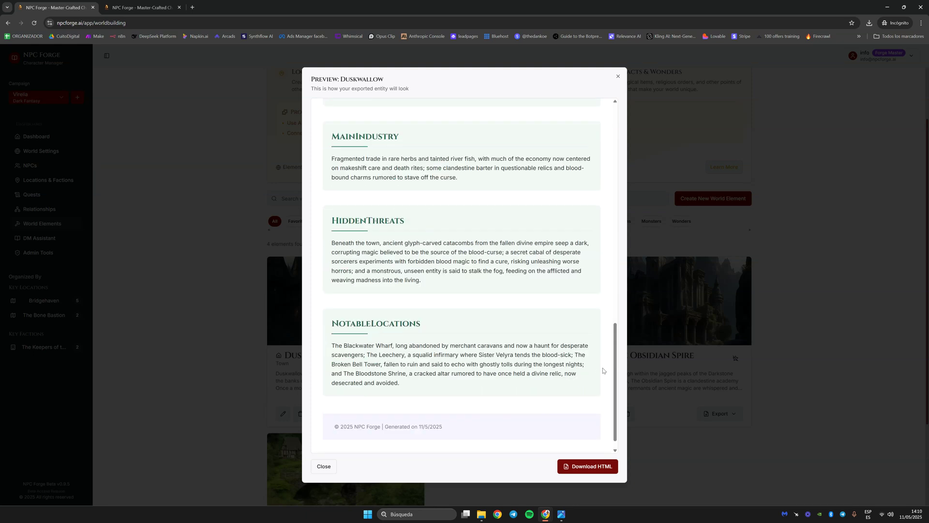
{"action": "left_click_drag", "start_coordinate": [615, 371], "coordinate": [608, 359]}
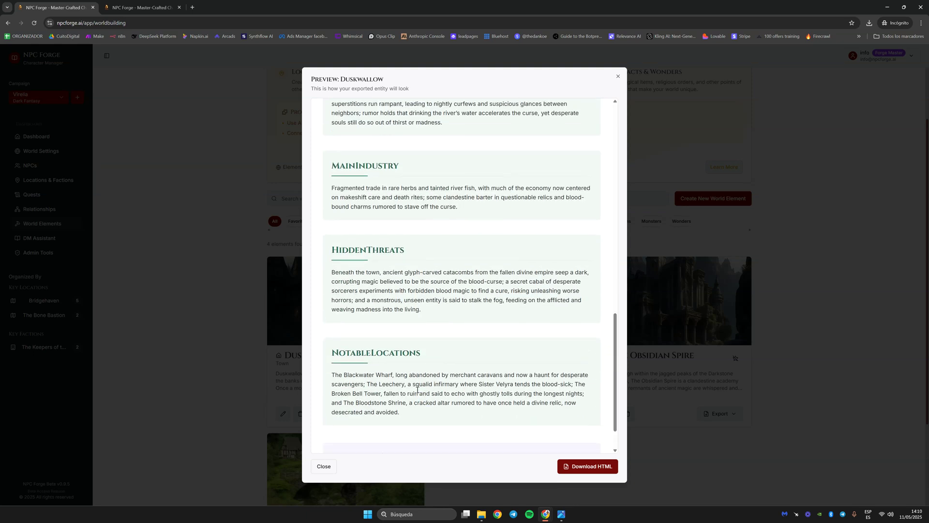
{"action": "scroll", "coordinate": [436, 387], "scroll_direction": "up", "scroll_amount": 3}
{"action": "scroll", "coordinate": [454, 379], "scroll_direction": "up", "scroll_amount": 8}
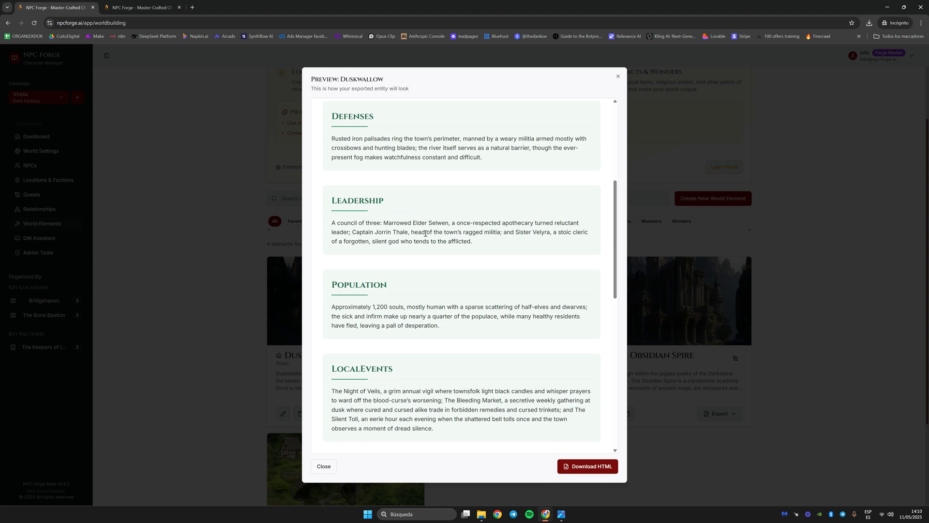
{"action": "left_click_drag", "start_coordinate": [382, 223], "coordinate": [448, 223]}
{"action": "left_click", "coordinate": [489, 237]}
{"action": "left_click", "coordinate": [242, 247]}
{"action": "left_click", "coordinate": [217, 394]}
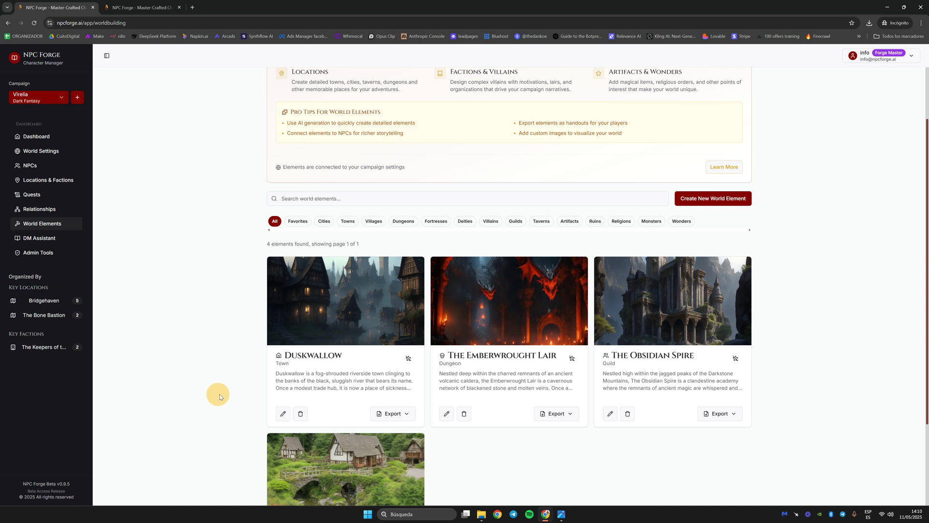
- Browse the world elements by category, filtering for guilds, cities, villages and towns before returning to guilds
{"action": "left_click", "coordinate": [516, 223]}
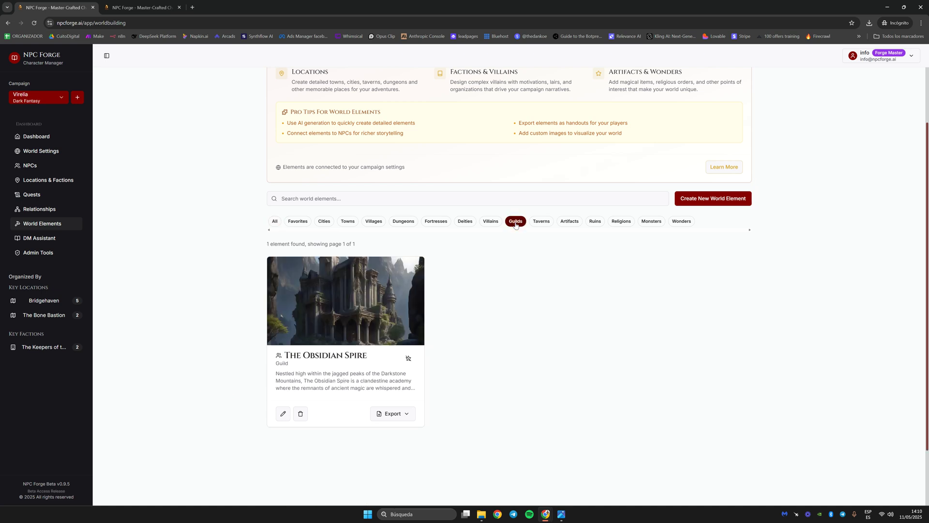
{"action": "left_click", "coordinate": [319, 225]}
{"action": "left_click", "coordinate": [372, 224]}
{"action": "left_click", "coordinate": [353, 226]}
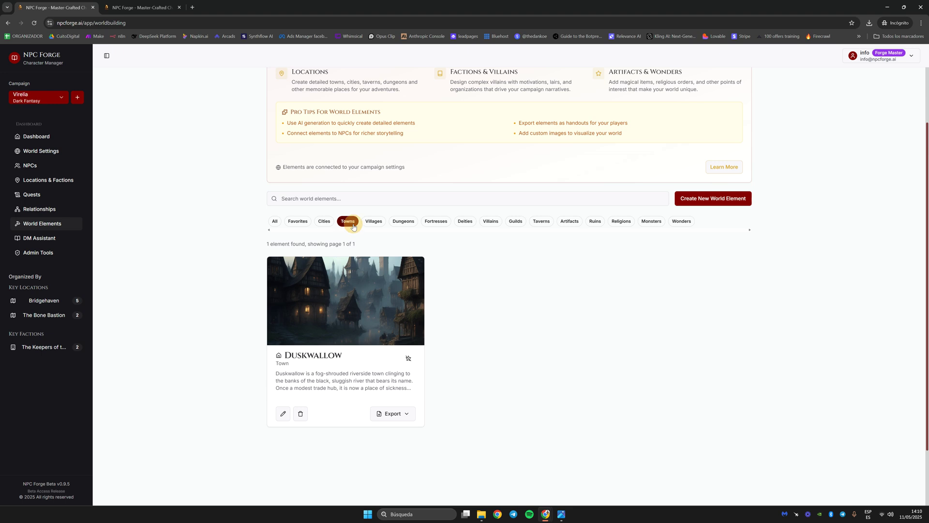
{"action": "left_click", "coordinate": [507, 223]}
- Begin a new world element of type Guild and open its AI content generation prompt
{"action": "left_click", "coordinate": [703, 204]}
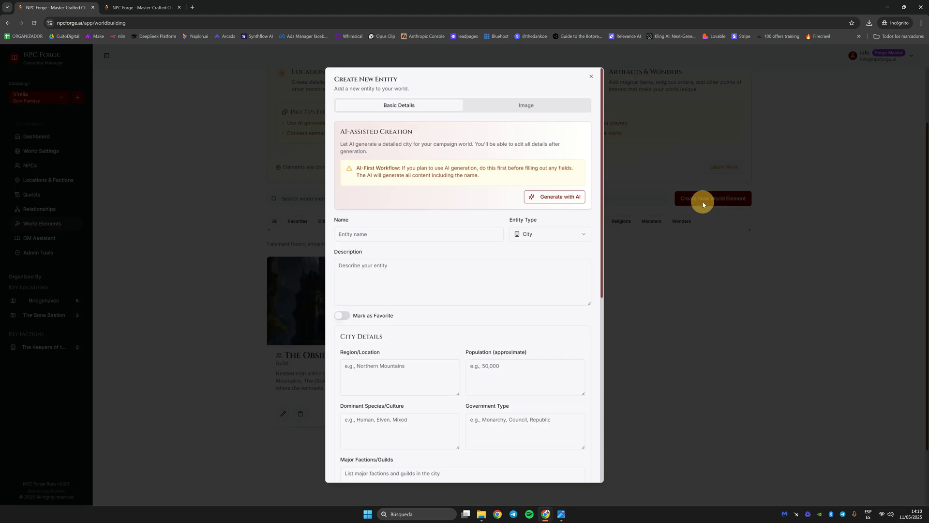
{"action": "left_click", "coordinate": [557, 234]}
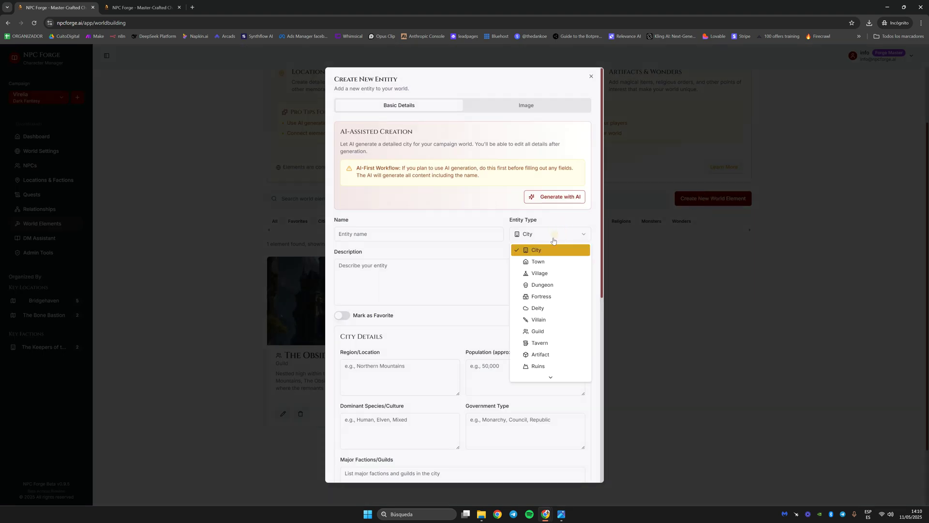
{"action": "left_click", "coordinate": [539, 331]}
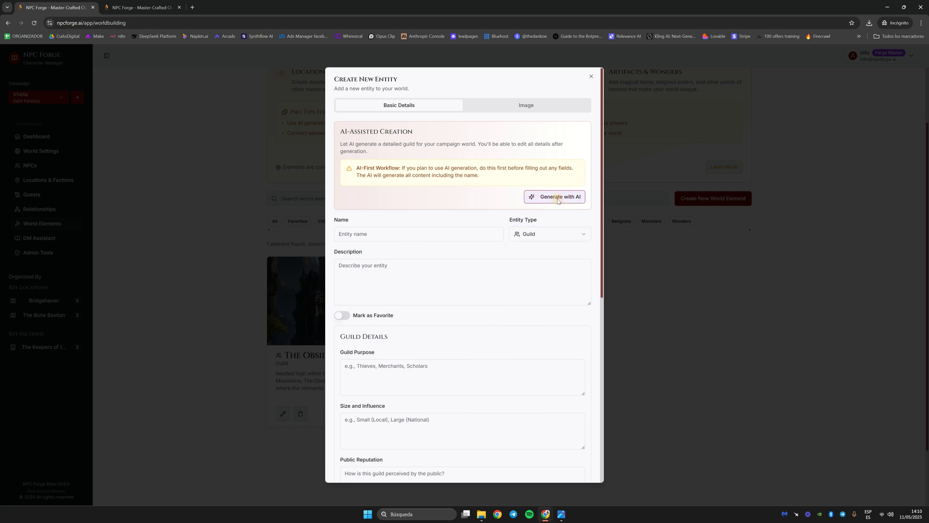
{"action": "left_click", "coordinate": [557, 197]}
- Open World Elements in the Locations & Factions browser tab and preview the Duskwallow town export
{"action": "left_click", "coordinate": [141, 7]}
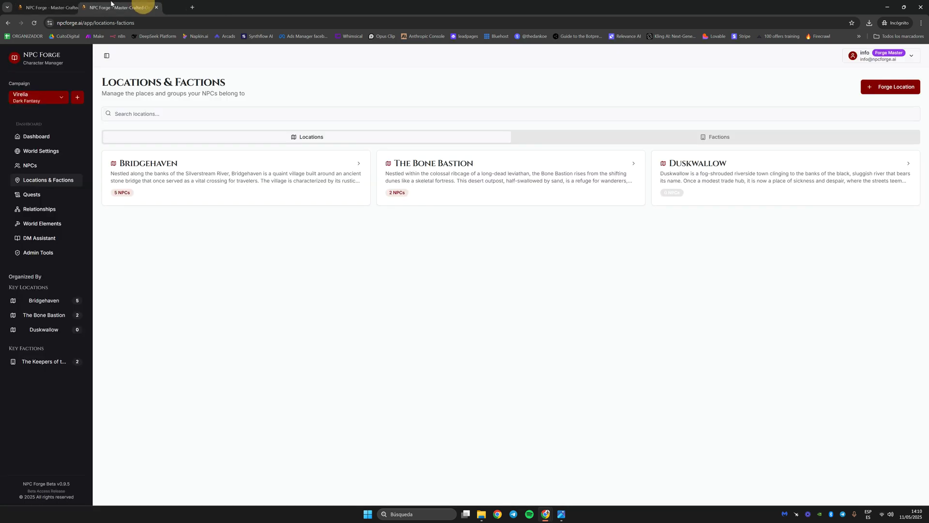
{"action": "left_click", "coordinate": [45, 223]}
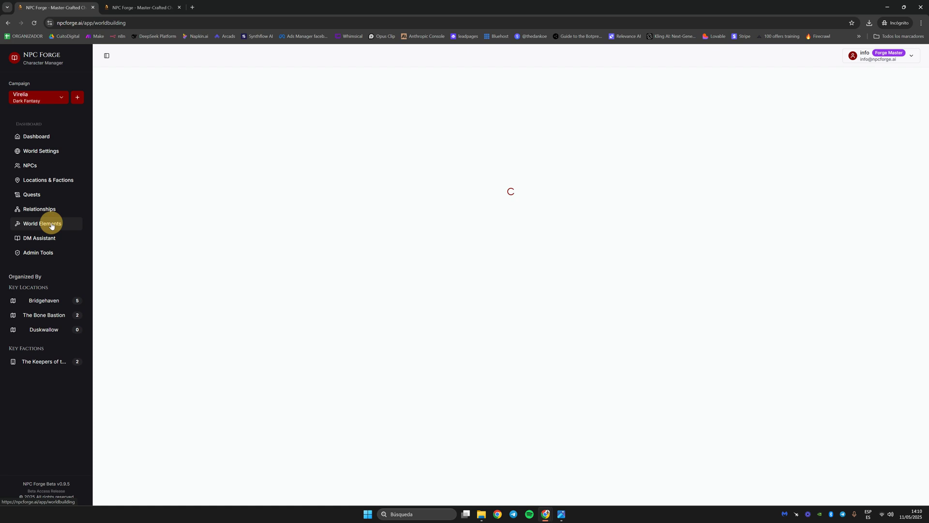
{"action": "scroll", "coordinate": [271, 334], "scroll_direction": "down", "scroll_amount": 3}
{"action": "left_click", "coordinate": [392, 377]}
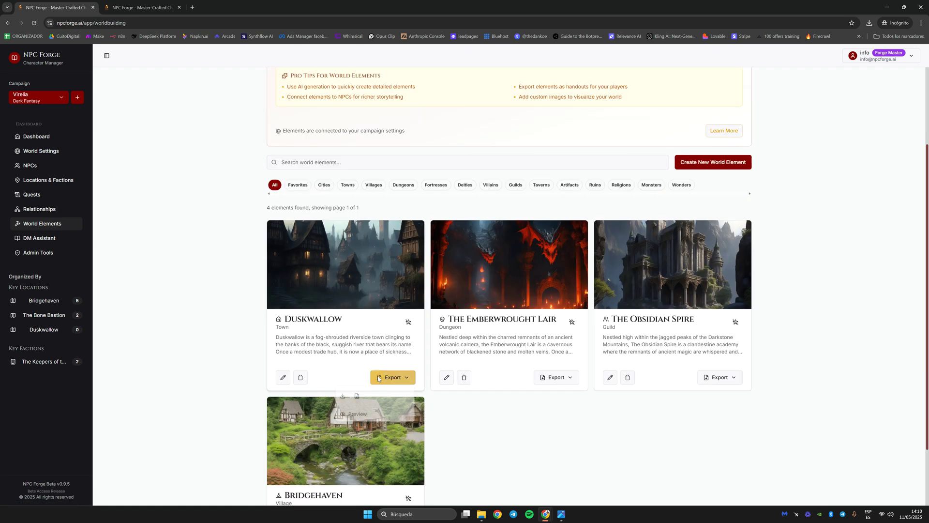
{"action": "left_click", "coordinate": [363, 408]}
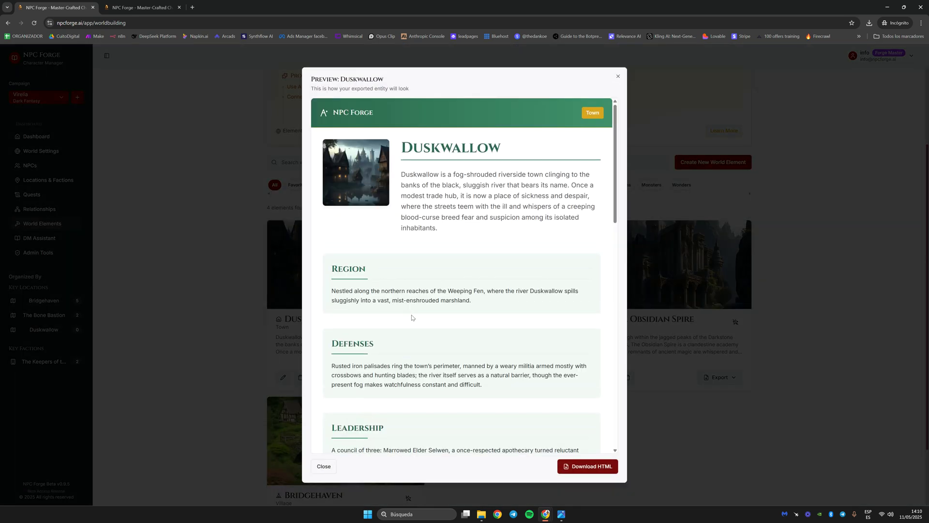
- Copy Duskwallow's introductory paragraph from the export preview and return to the guild's AI prompt
{"action": "left_click_drag", "start_coordinate": [402, 174], "coordinate": [466, 228]}
{"action": "key", "text": "ctrl+c"}
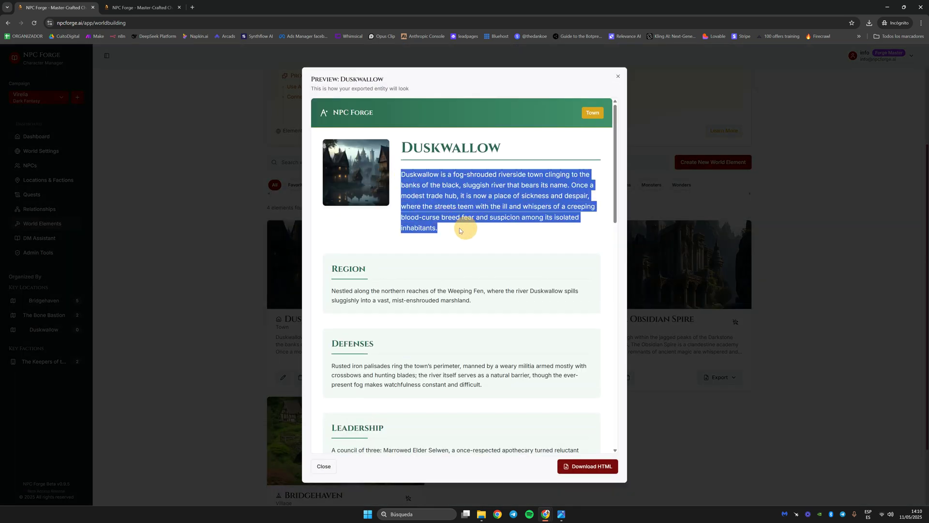
{"action": "left_click", "coordinate": [150, 7]}
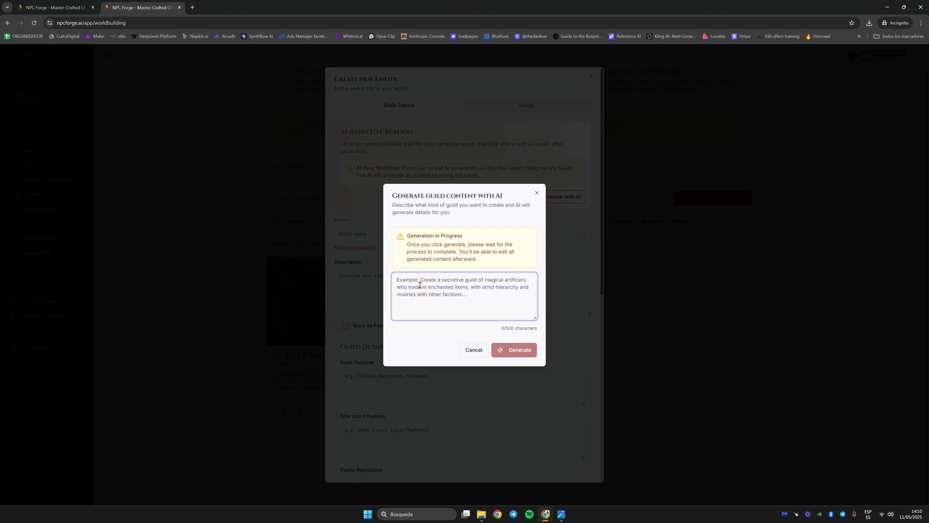
- Examine the Duskwallow preview's sections for guild ideas, focusing on the annual vigil and weekly market under LocalEvents
{"action": "left_click", "coordinate": [53, 7]}
{"action": "left_click", "coordinate": [453, 205]}
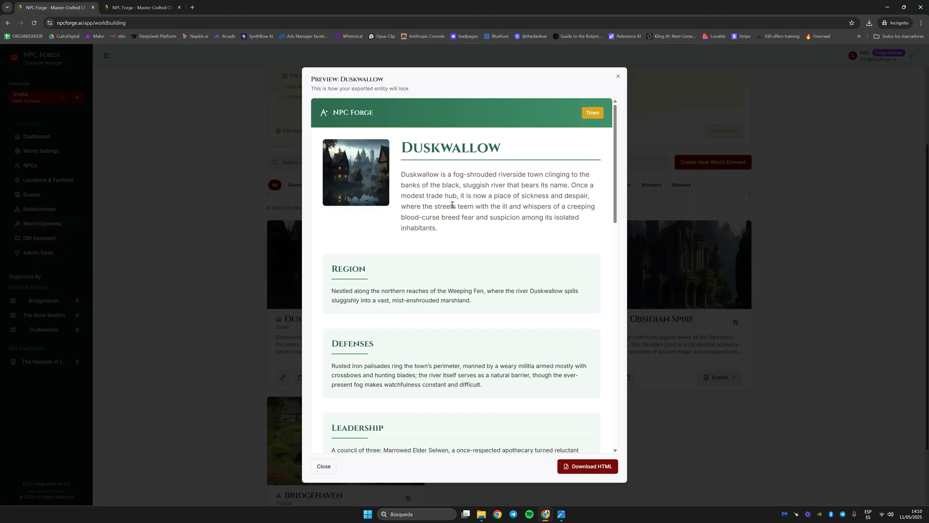
{"action": "scroll", "coordinate": [480, 274], "scroll_direction": "down", "scroll_amount": 2}
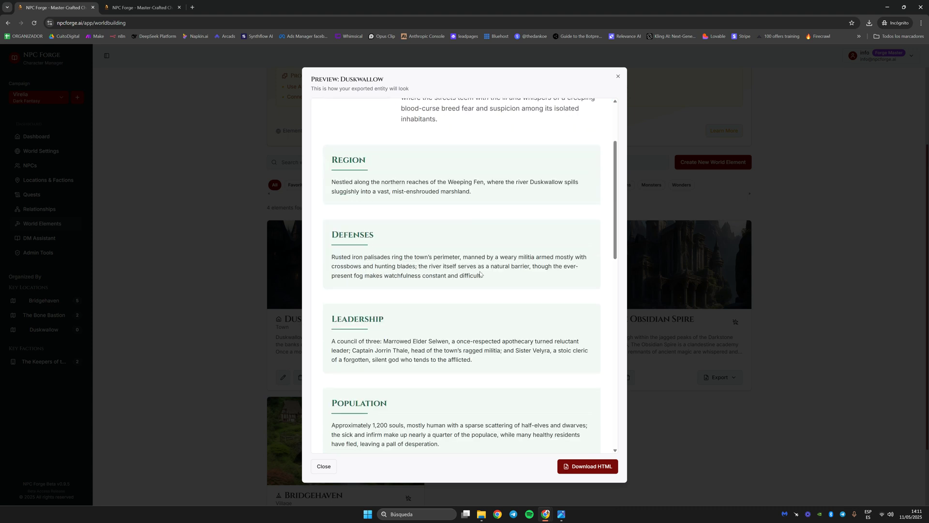
{"action": "scroll", "coordinate": [481, 279], "scroll_direction": "down", "scroll_amount": 2}
{"action": "scroll", "coordinate": [412, 257], "scroll_direction": "down", "scroll_amount": 4}
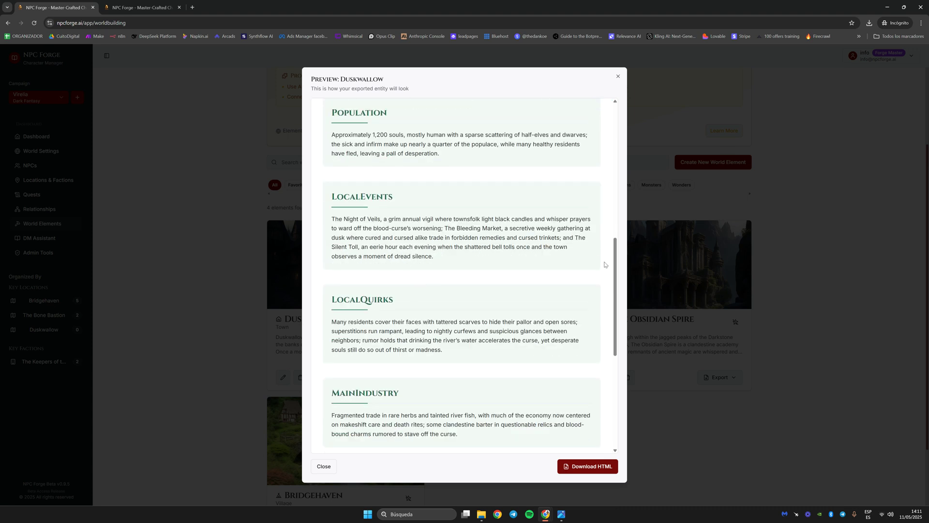
{"action": "left_click_drag", "start_coordinate": [373, 228], "coordinate": [442, 228]}
{"action": "left_click", "coordinate": [457, 228]}
{"action": "scroll", "coordinate": [450, 261], "scroll_direction": "up", "scroll_amount": 8}
{"action": "scroll", "coordinate": [448, 283], "scroll_direction": "down", "scroll_amount": 8}
{"action": "left_click_drag", "start_coordinate": [446, 228], "coordinate": [505, 229]}
{"action": "left_click", "coordinate": [542, 230]}
{"action": "scroll", "coordinate": [428, 278], "scroll_direction": "up", "scroll_amount": 5}
- Generate a guild from "A group of apothecaries and healers that want to stop the blood curse happening at Duskwallow." followed by the copied Duskwallow introduction
{"action": "left_click", "coordinate": [160, 7]}
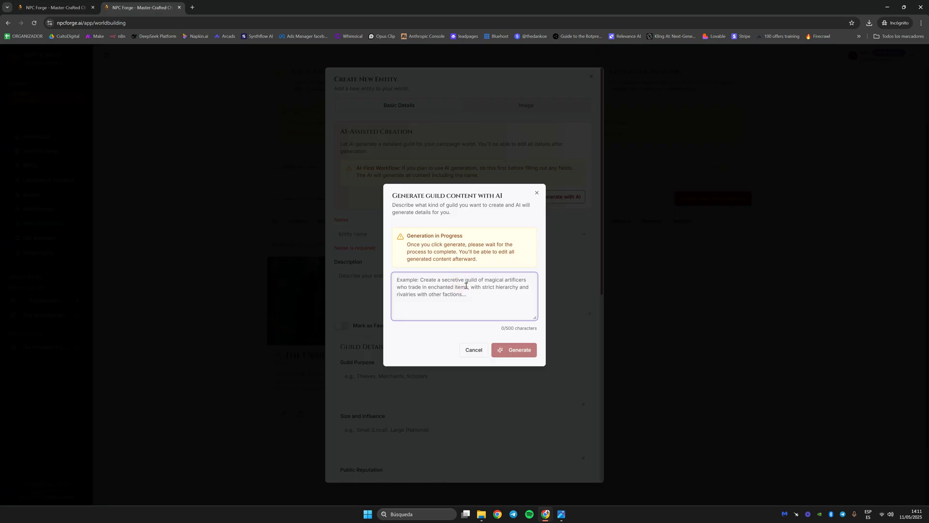
{"action": "type", "text": "A group of apothecaries and healers that want to stop the blood curse happening at Duskwallow."}
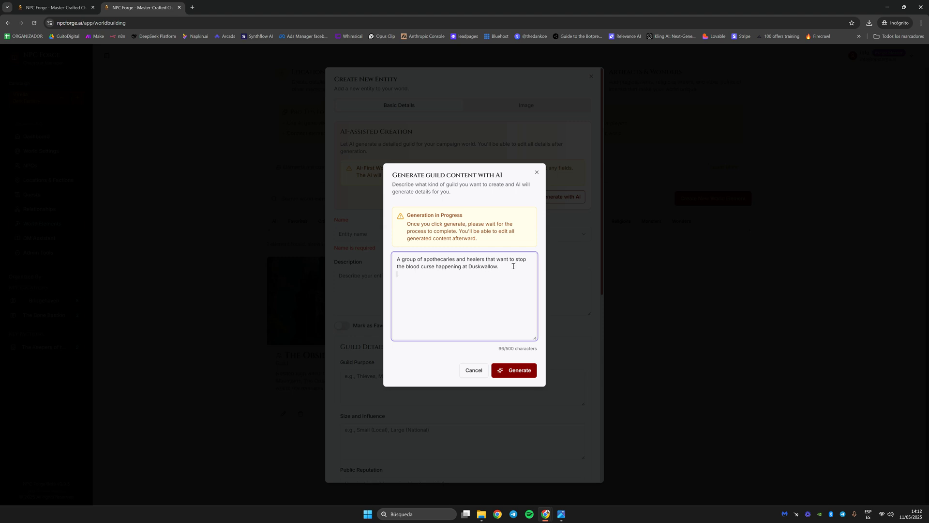
{"action": "key", "text": "ctrl+v"}
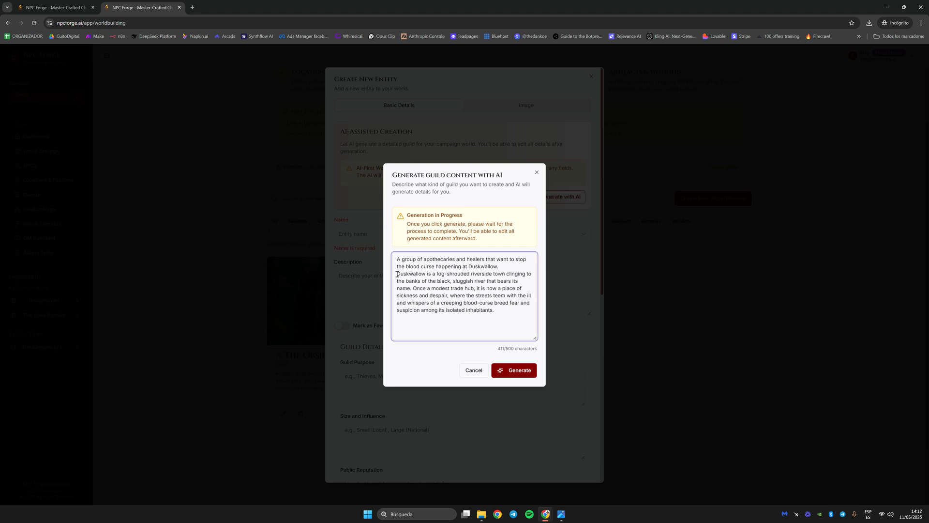
{"action": "left_click_drag", "start_coordinate": [397, 273], "coordinate": [506, 308]}
{"action": "left_click", "coordinate": [65, 8]}
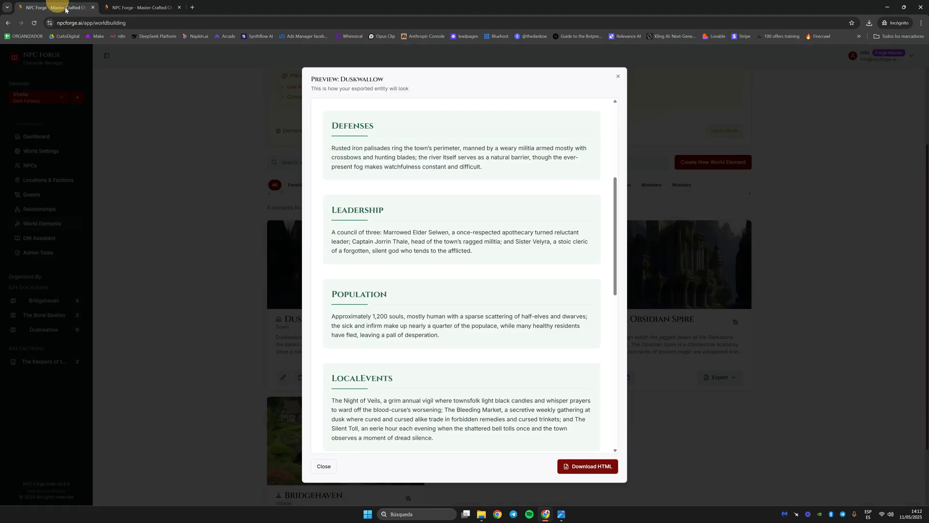
{"action": "scroll", "coordinate": [421, 245], "scroll_direction": "up", "scroll_amount": 4}
{"action": "left_click_drag", "start_coordinate": [409, 138], "coordinate": [468, 184]}
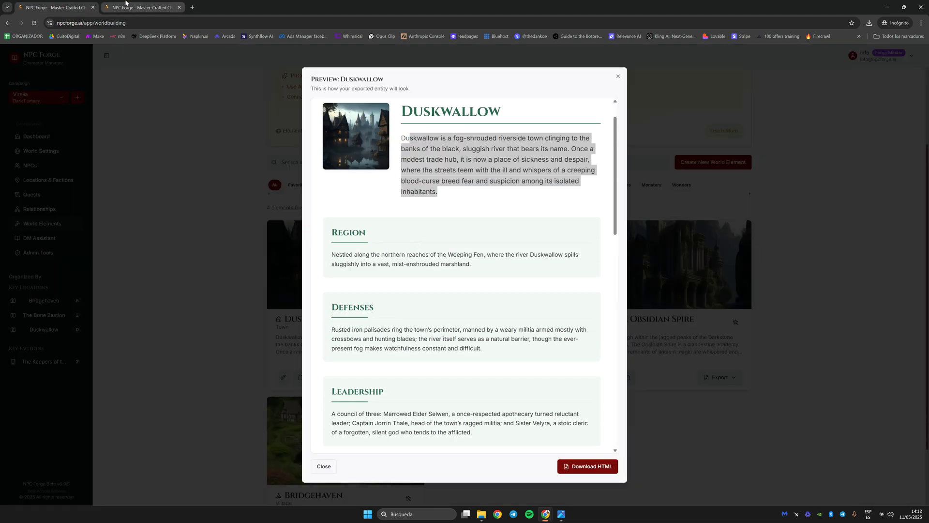
{"action": "left_click", "coordinate": [126, 3]}
{"action": "left_click", "coordinate": [453, 264]}
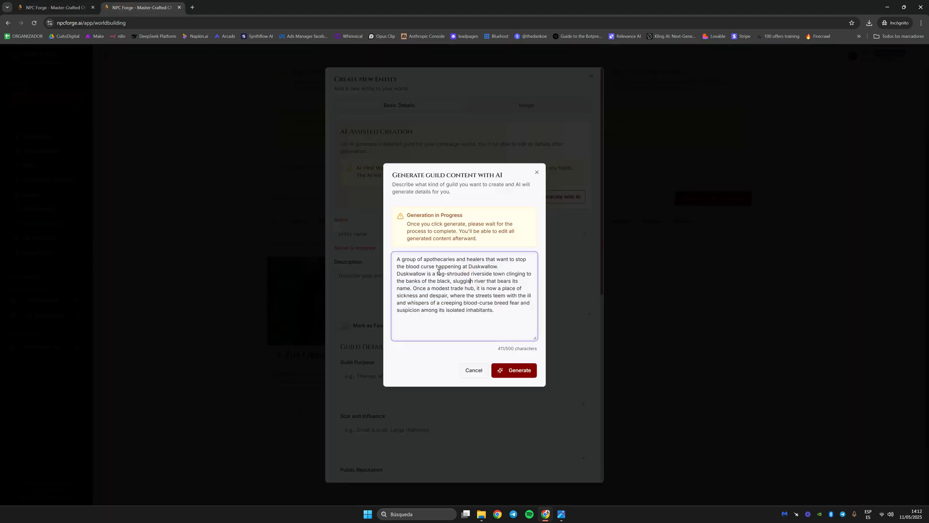
{"action": "left_click", "coordinate": [515, 372]}
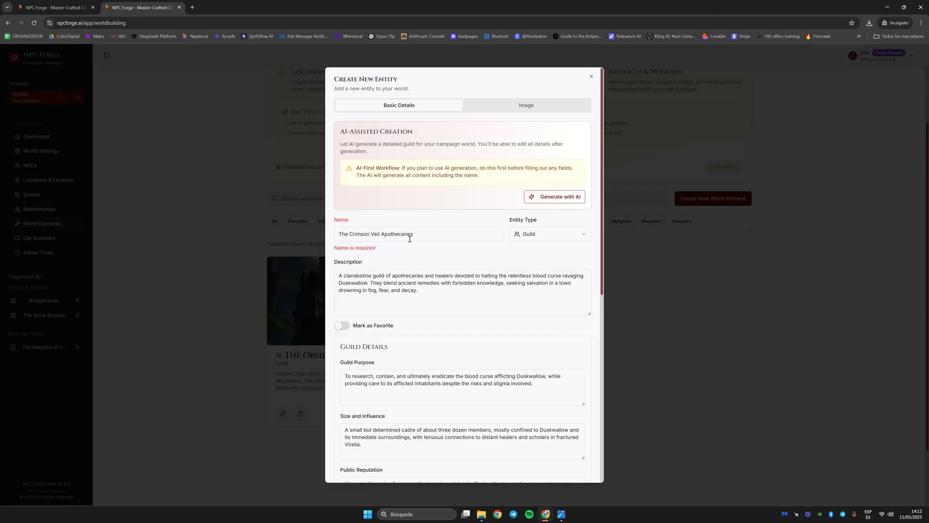
- Review the generated guild's name, description and detail fields, from Guild Purpose down to Hidden Goals/Secrets
{"action": "left_click", "coordinate": [356, 234]}
{"action": "scroll", "coordinate": [497, 239], "scroll_direction": "down", "scroll_amount": 1}
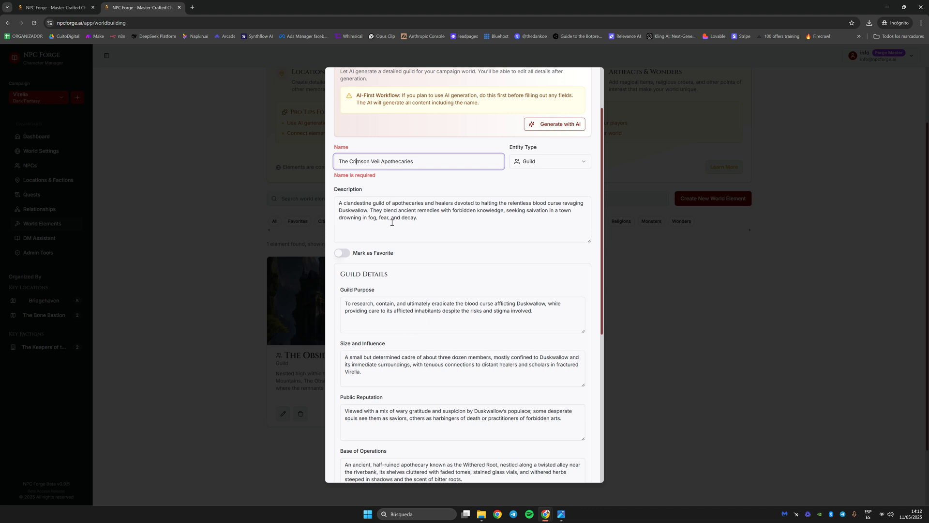
{"action": "scroll", "coordinate": [434, 242], "scroll_direction": "down", "scroll_amount": 4}
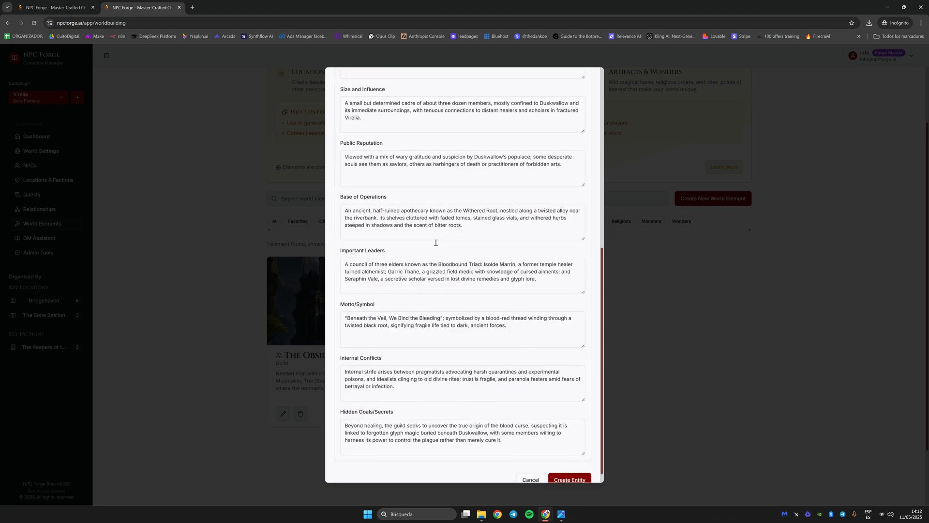
{"action": "scroll", "coordinate": [418, 318], "scroll_direction": "down", "scroll_amount": 1}
{"action": "left_click", "coordinate": [423, 367]}
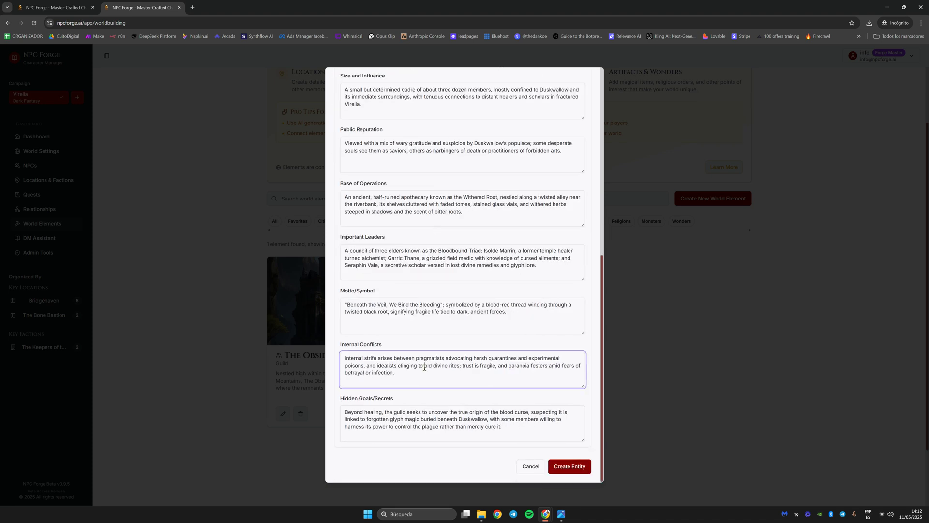
{"action": "left_click", "coordinate": [442, 320]}
{"action": "scroll", "coordinate": [444, 317], "scroll_direction": "up", "scroll_amount": 2}
{"action": "scroll", "coordinate": [444, 317], "scroll_direction": "up", "scroll_amount": 1}
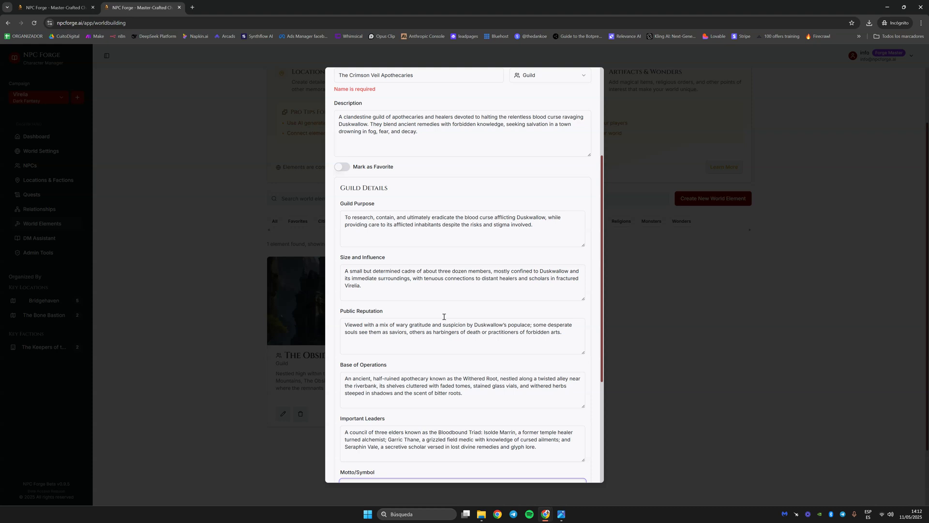
{"action": "scroll", "coordinate": [444, 318], "scroll_direction": "down", "scroll_amount": 3}
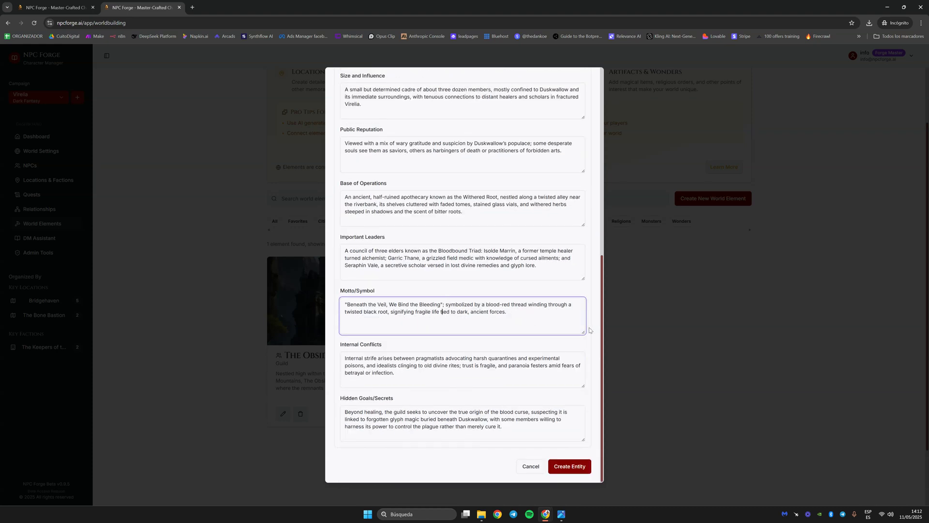
{"action": "mouse_move", "coordinate": [601, 329]}
{"action": "left_mouse_down"}
{"action": "mouse_move", "coordinate": [591, 183]}
{"action": "mouse_move", "coordinate": [595, 331]}
{"action": "left_mouse_up"}
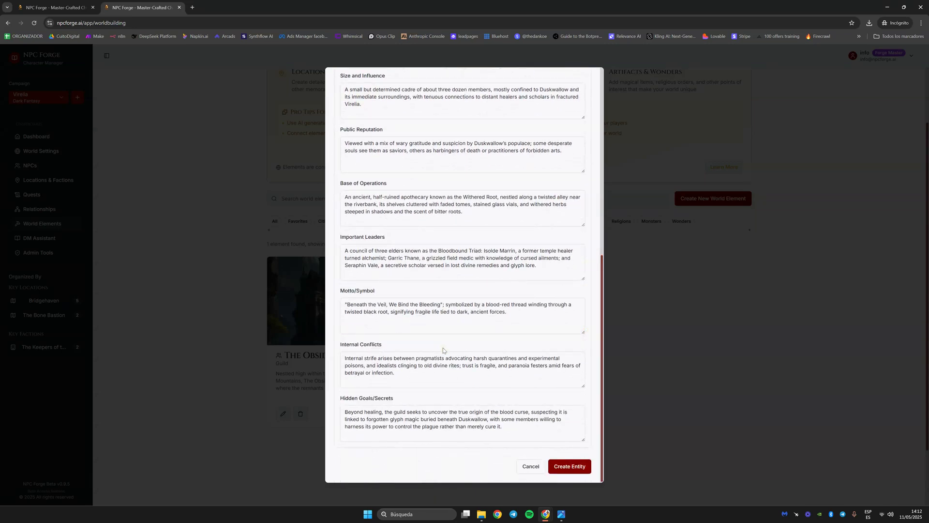
- Create the guild entity from the generated details and update it with an automatically generated image
{"action": "left_click", "coordinate": [570, 466]}
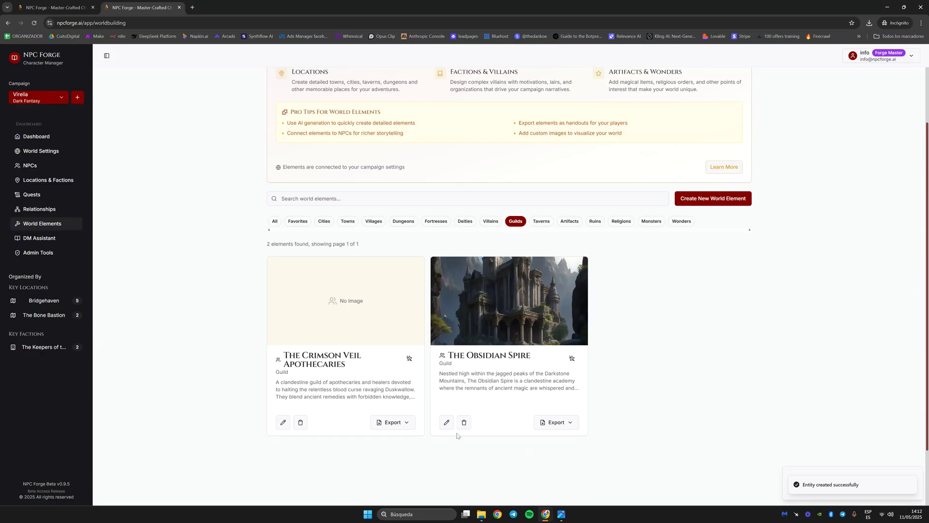
{"action": "left_click", "coordinate": [283, 421]}
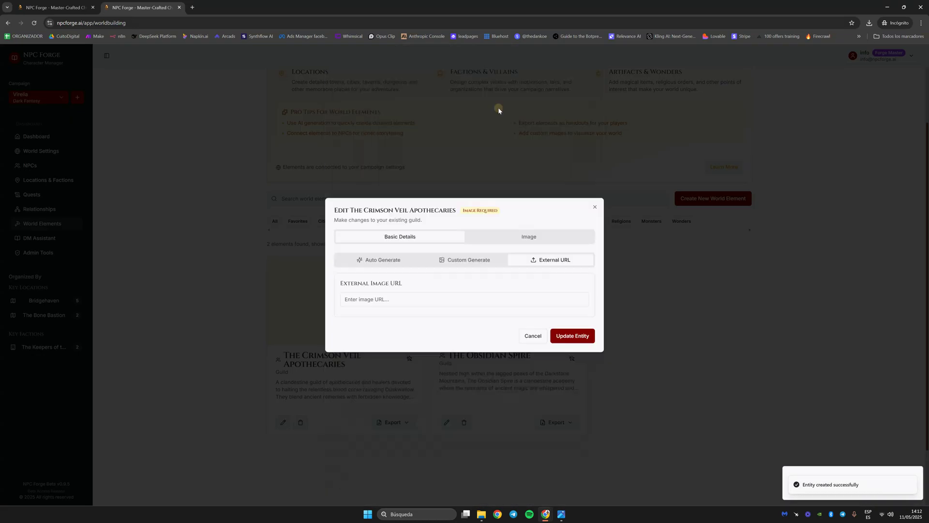
{"action": "left_click", "coordinate": [393, 260]}
{"action": "left_click", "coordinate": [474, 308]}
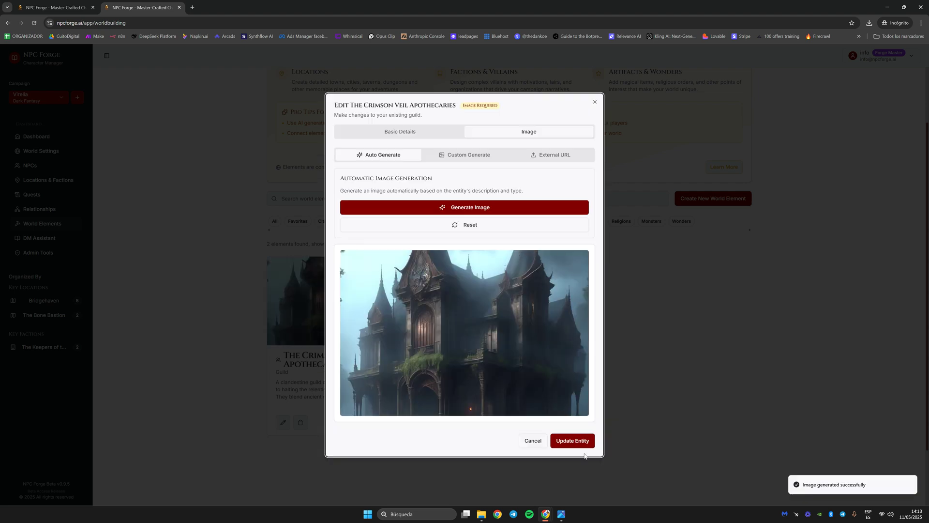
{"action": "left_click", "coordinate": [572, 441]}
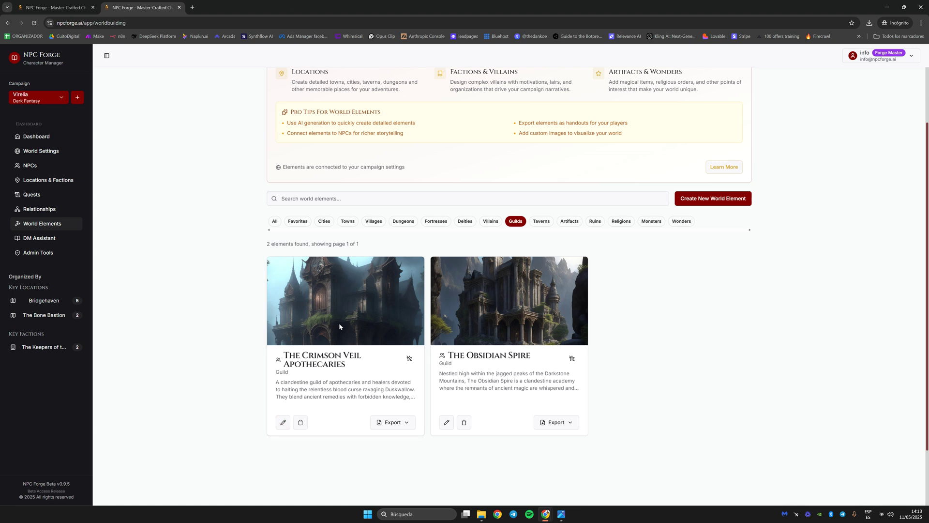
- Look at the custom image prompt option for The Crimson Veil Apothecaries and close the editor
{"action": "left_click", "coordinate": [283, 422]}
{"action": "left_click", "coordinate": [519, 112]}
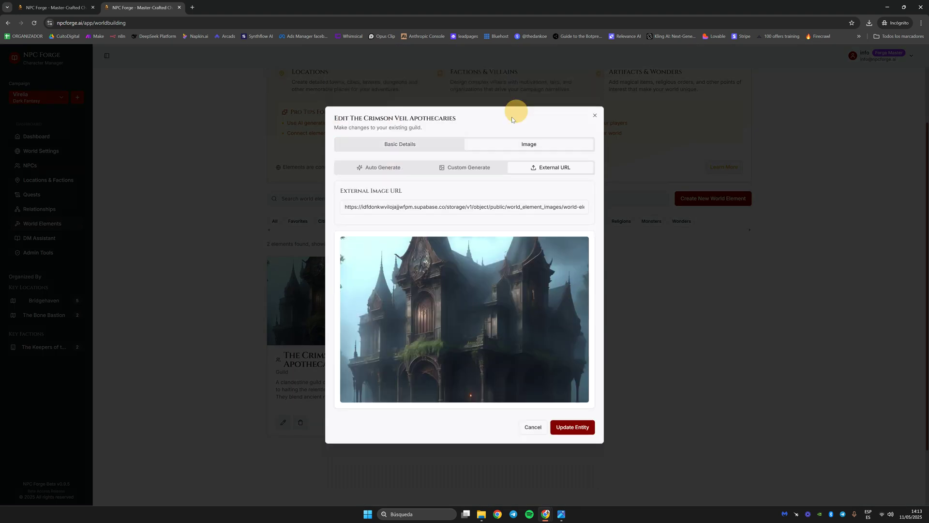
{"action": "left_click", "coordinate": [477, 164]}
{"action": "left_click", "coordinate": [419, 192]}
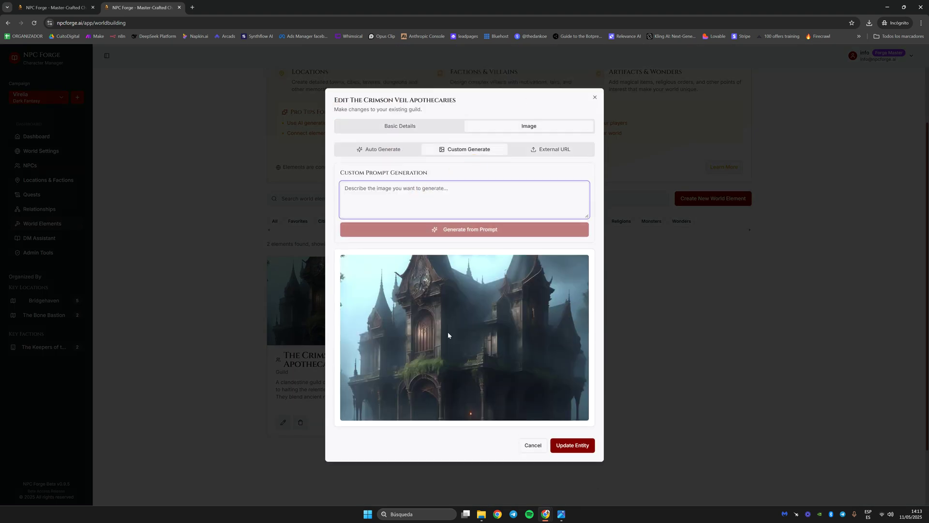
{"action": "left_click", "coordinate": [595, 97]}
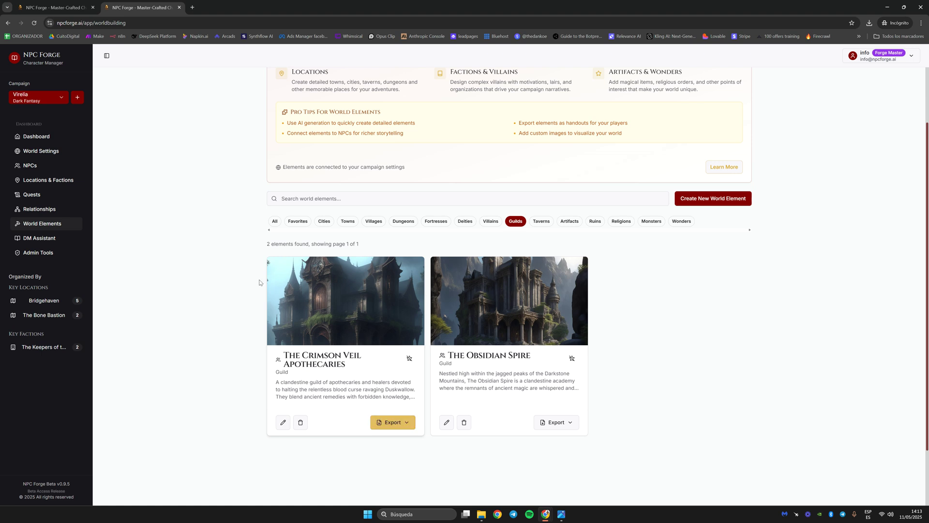
- Open Locations & Factions in a new browser tab and preview The Crimson Veil Apothecaries export
{"action": "middle_click", "coordinate": [48, 180]}
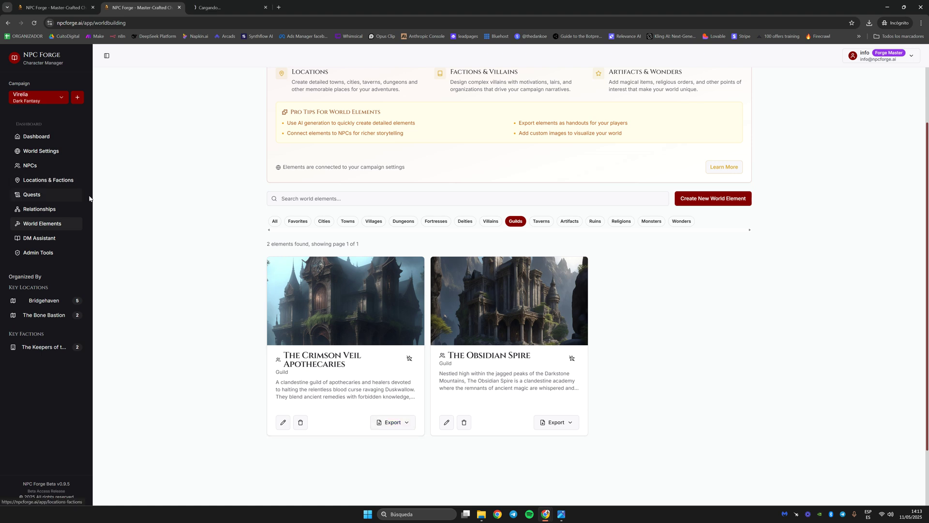
{"action": "left_click", "coordinate": [393, 422]}
{"action": "left_click", "coordinate": [348, 461]}
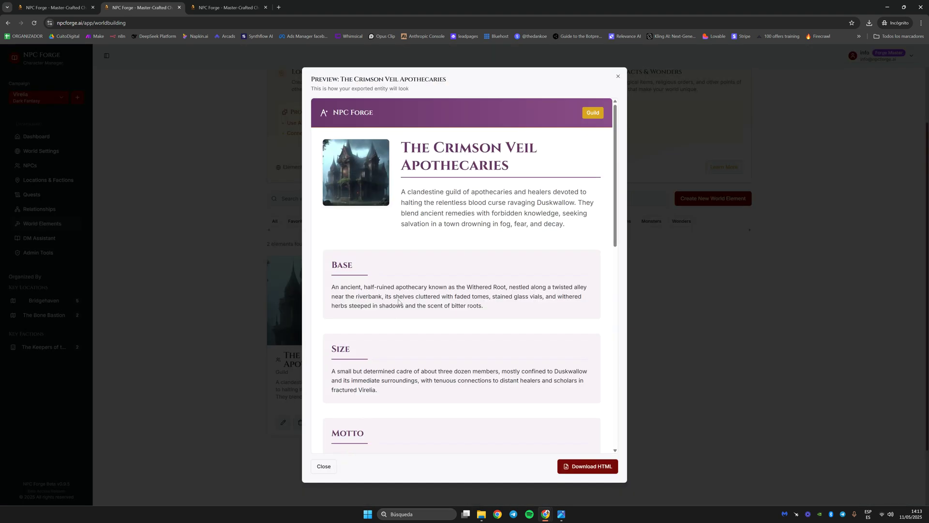
- Copy the guild preview's text from the introductory description through the end of the HiddenGoals section
{"action": "left_click_drag", "start_coordinate": [403, 191], "coordinate": [548, 366]}
{"action": "scroll", "coordinate": [460, 251], "scroll_direction": "down", "scroll_amount": 5}
{"action": "scroll", "coordinate": [461, 250], "scroll_direction": "down", "scroll_amount": 1}
{"action": "scroll", "coordinate": [458, 256], "scroll_direction": "down", "scroll_amount": 6}
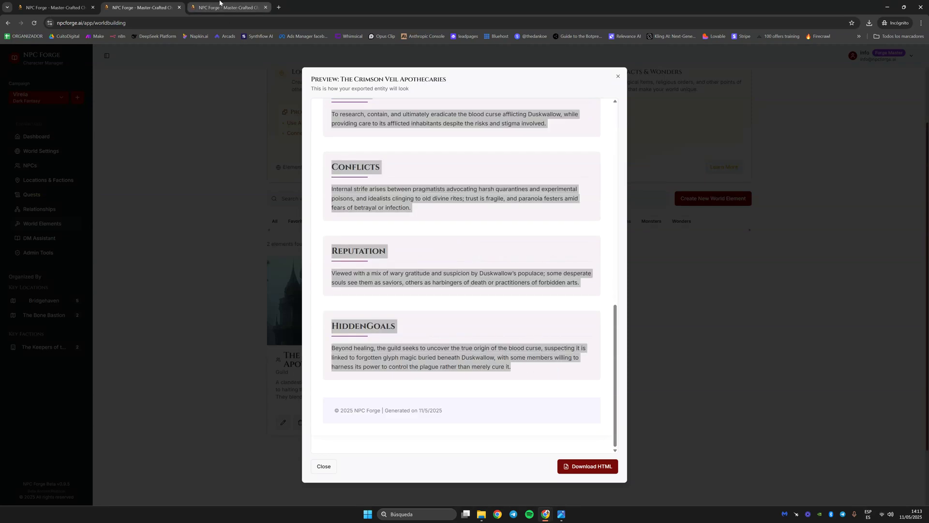
- Begin a manually created faction in Locations & Factions, paste the guild text as its description and enlarge the description box
{"action": "left_click", "coordinate": [227, 8]}
{"action": "left_click", "coordinate": [668, 138]}
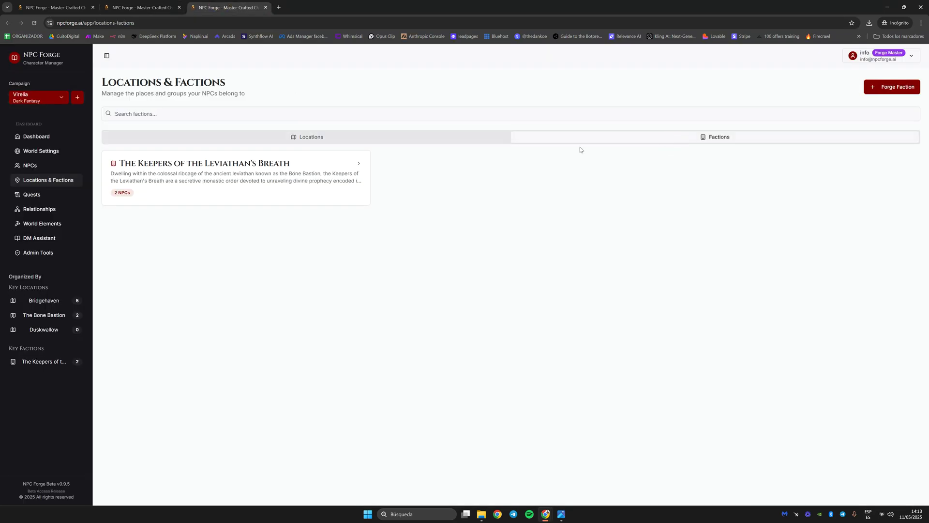
{"action": "left_click", "coordinate": [871, 90]}
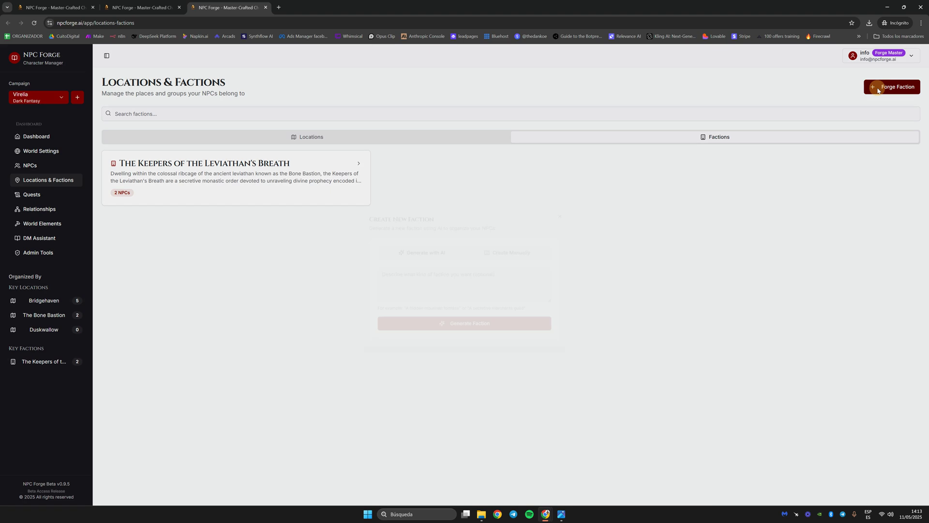
{"action": "left_click", "coordinate": [514, 242]}
{"action": "left_click", "coordinate": [427, 297]}
{"action": "key", "text": "ctrl+v"}
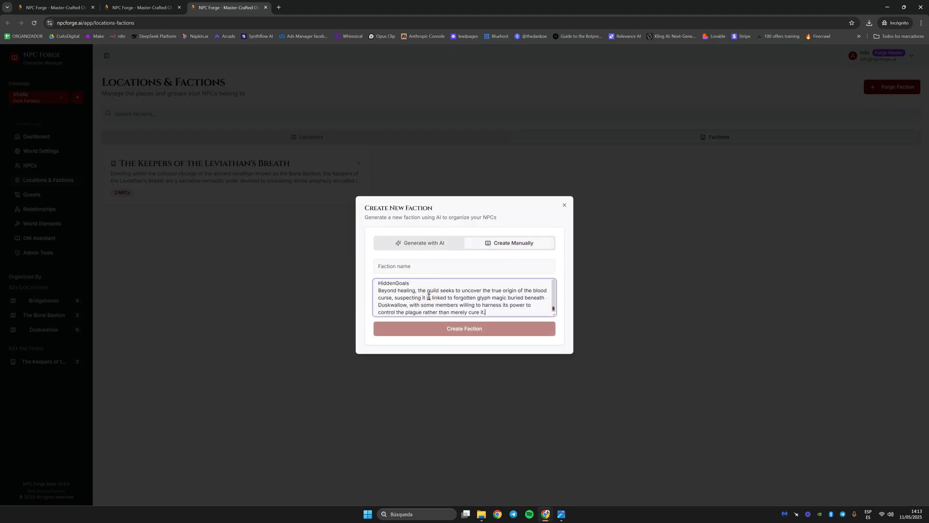
{"action": "scroll", "coordinate": [426, 295], "scroll_direction": "up", "scroll_amount": 5}
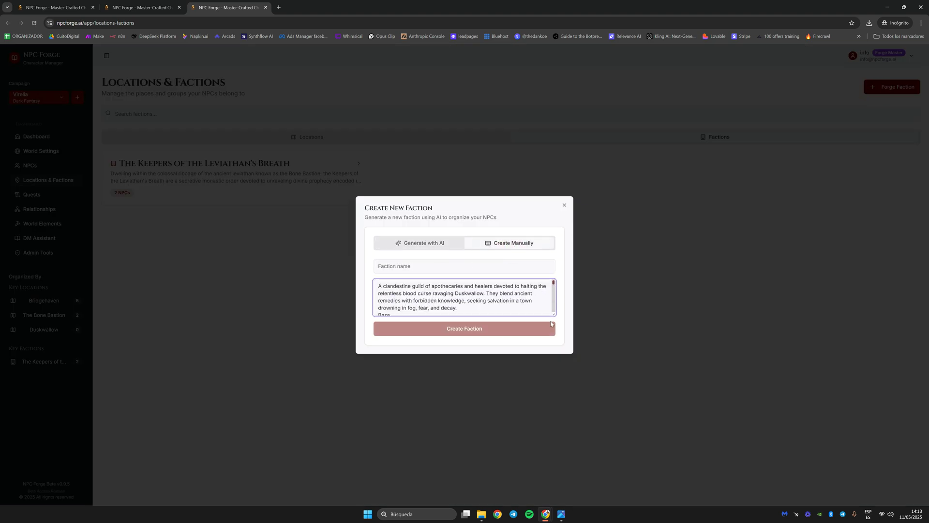
{"action": "left_click_drag", "start_coordinate": [554, 315], "coordinate": [554, 362]}
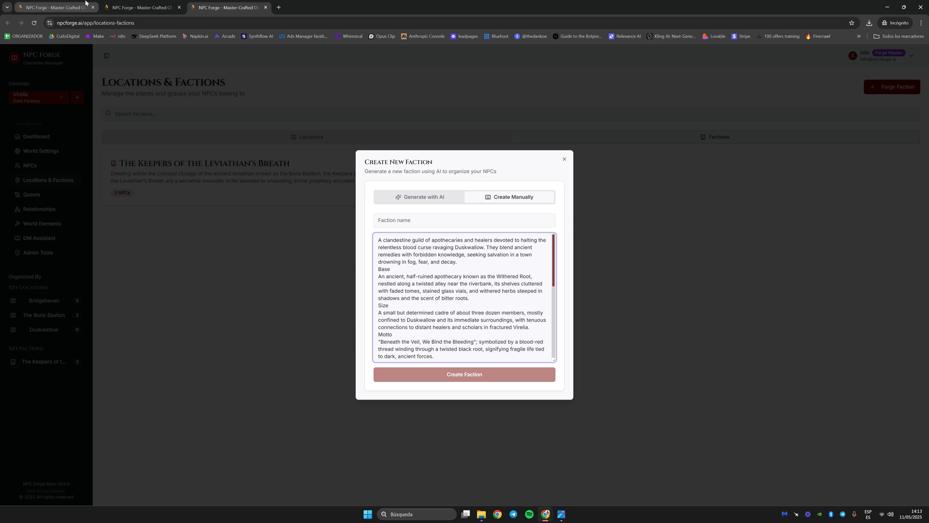
- Copy the guild's title, The Crimson Veil Apothecaries, from its export preview and return to the new faction form
{"action": "left_click", "coordinate": [146, 3]}
{"action": "scroll", "coordinate": [411, 151], "scroll_direction": "up", "scroll_amount": 10}
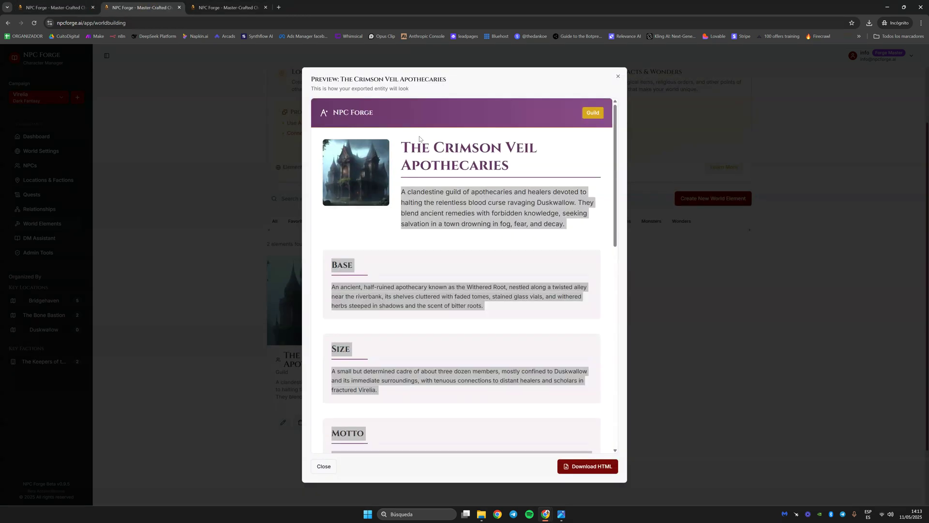
{"action": "left_click", "coordinate": [411, 150]}
{"action": "left_click_drag", "start_coordinate": [411, 150], "coordinate": [556, 167]}
{"action": "key", "text": "ctrl+c"}
{"action": "left_click", "coordinate": [259, 8]}
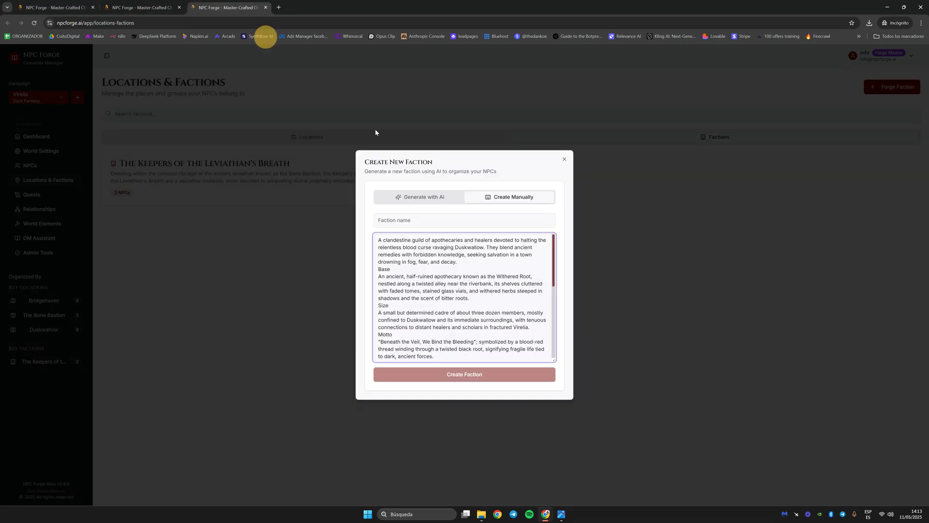
- Paste The Crimson Veil Apothecaries as the faction name, create the faction and check its details page before returning to the overview
{"action": "left_click", "coordinate": [434, 225]}
{"action": "key", "text": "ctrl+v"}
{"action": "left_click", "coordinate": [459, 374]}
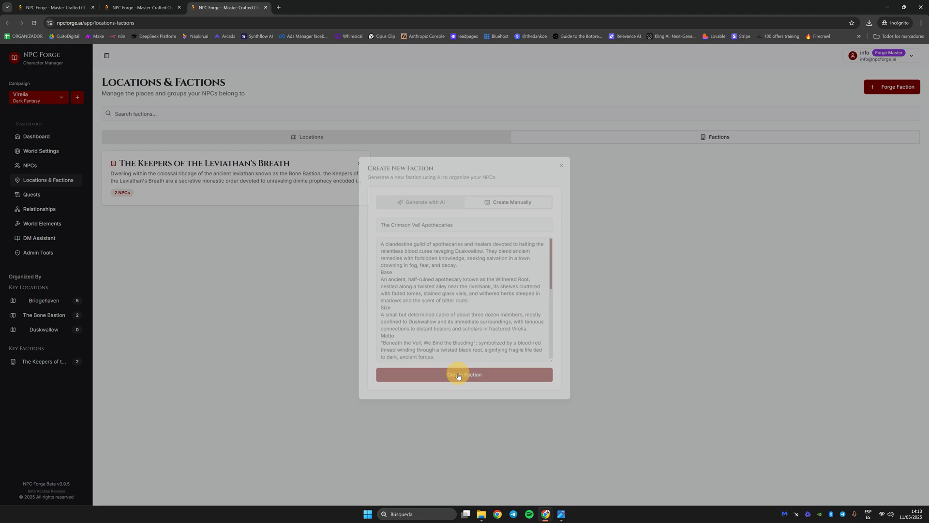
{"action": "left_click", "coordinate": [451, 193]}
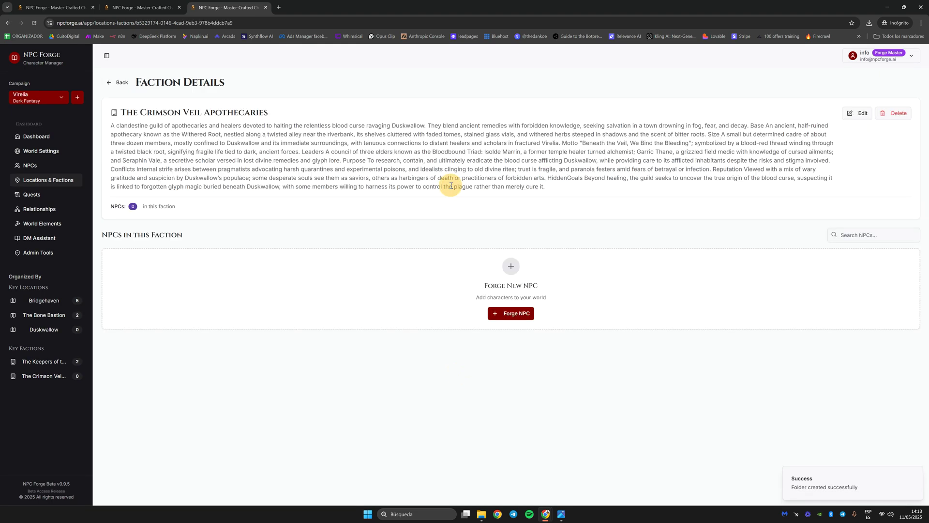
{"action": "left_click", "coordinate": [121, 83]}
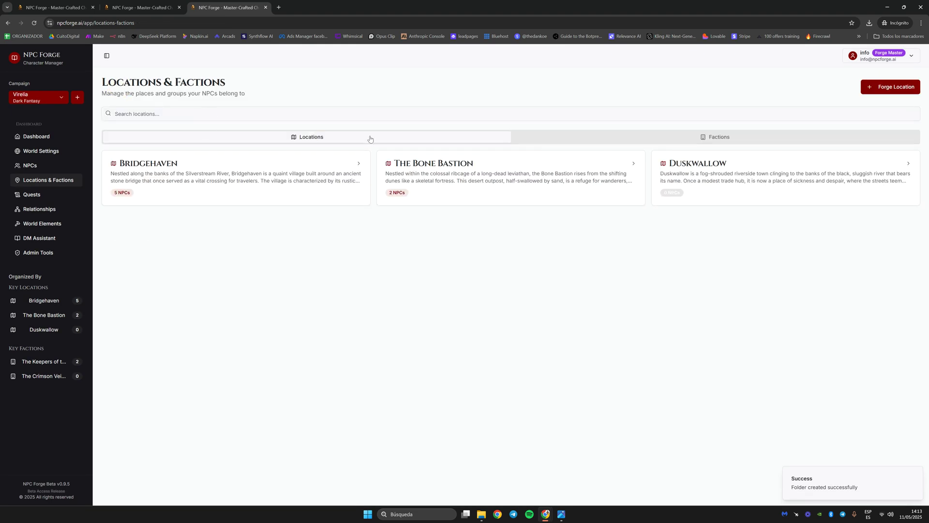
- Close the guild's export preview in the World Elements browser tab
{"action": "left_click", "coordinate": [131, 4]}
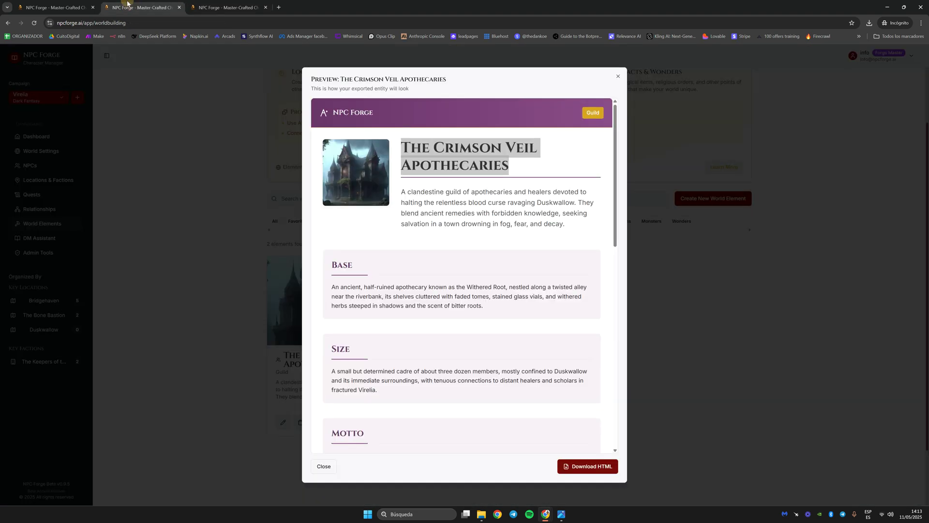
{"action": "left_click", "coordinate": [234, 192]}
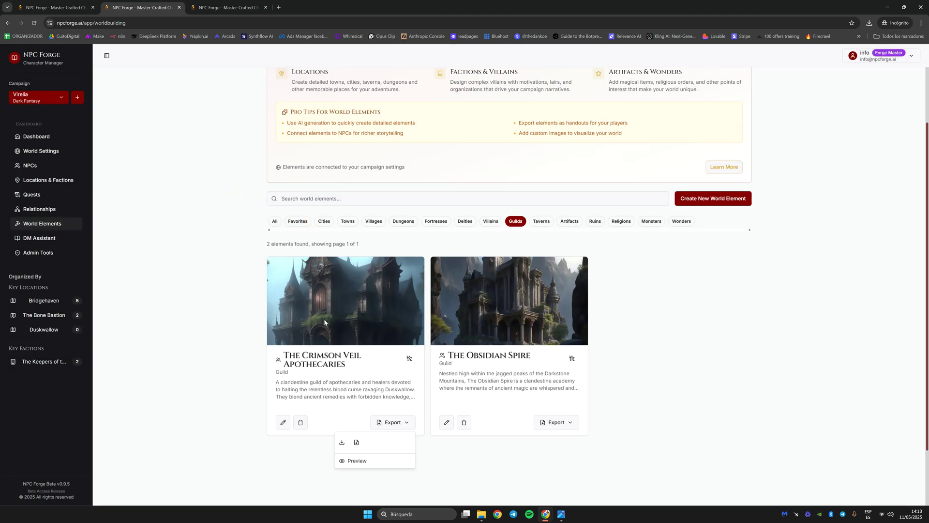
{"action": "left_click", "coordinate": [231, 286]}
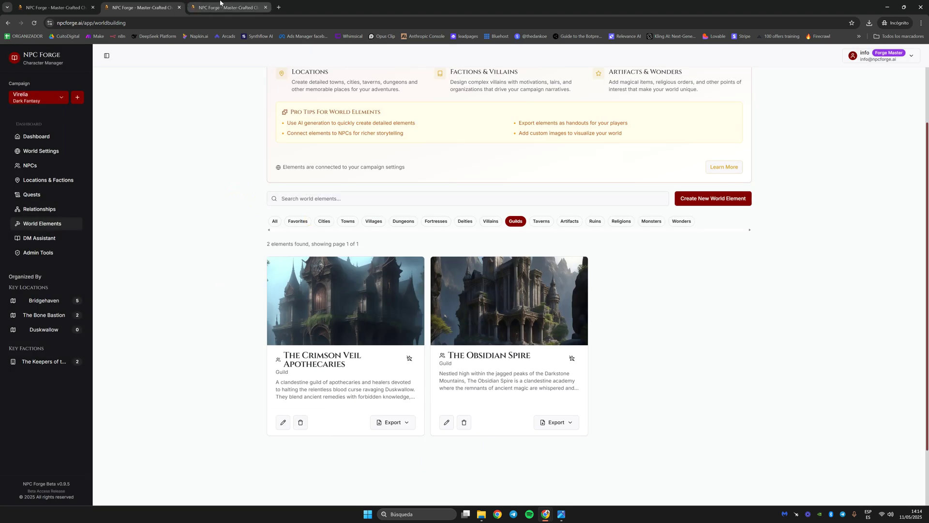
- Open the Quick Forge form on the NPCs page in the Locations & Factions browser tab
{"action": "left_click", "coordinate": [220, 6]}
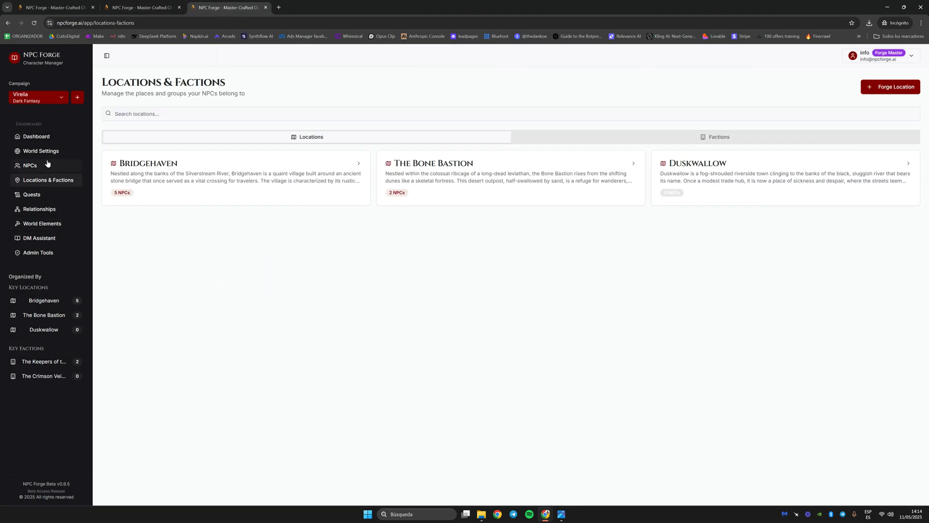
{"action": "left_click", "coordinate": [30, 165]}
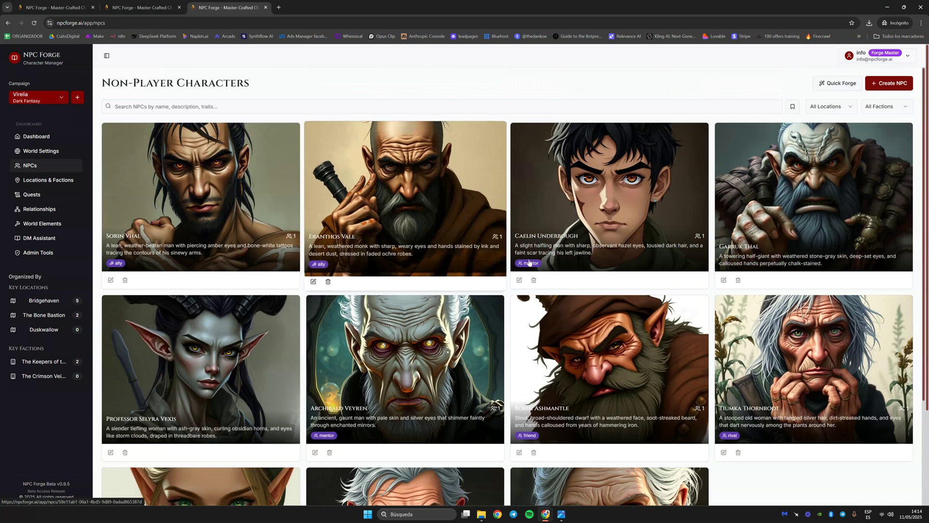
{"action": "left_click", "coordinate": [832, 87]}
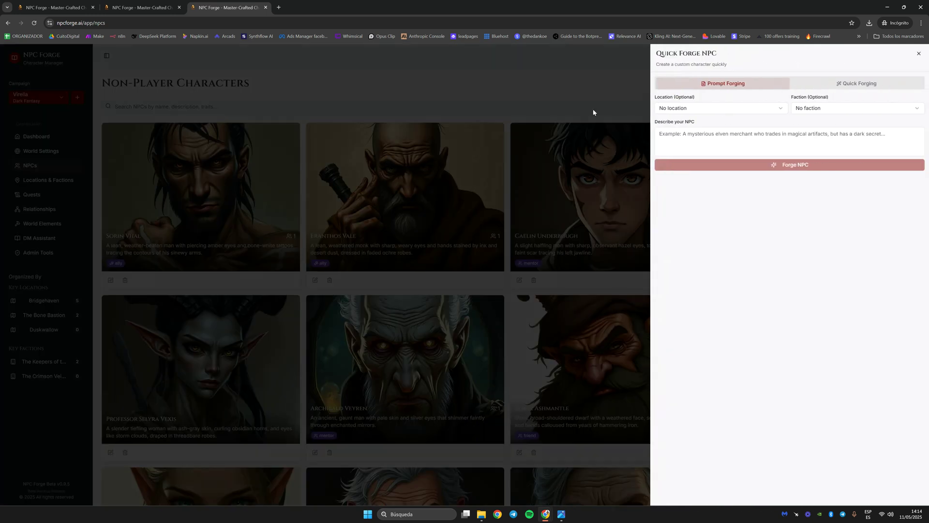
- Switch back to the guild's World Elements tab and reopen the export preview of The Crimson Veil Apothecaries
{"action": "left_click", "coordinate": [56, 8]}
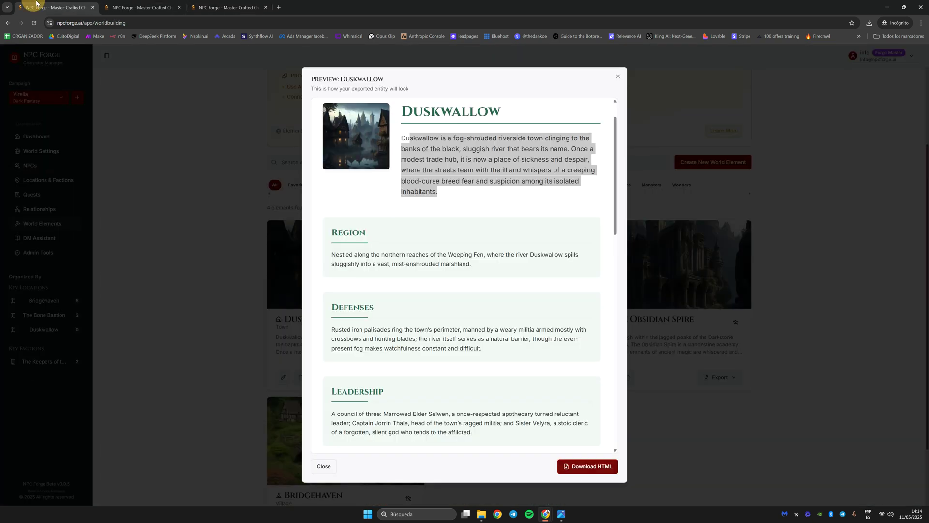
{"action": "left_click", "coordinate": [143, 7]}
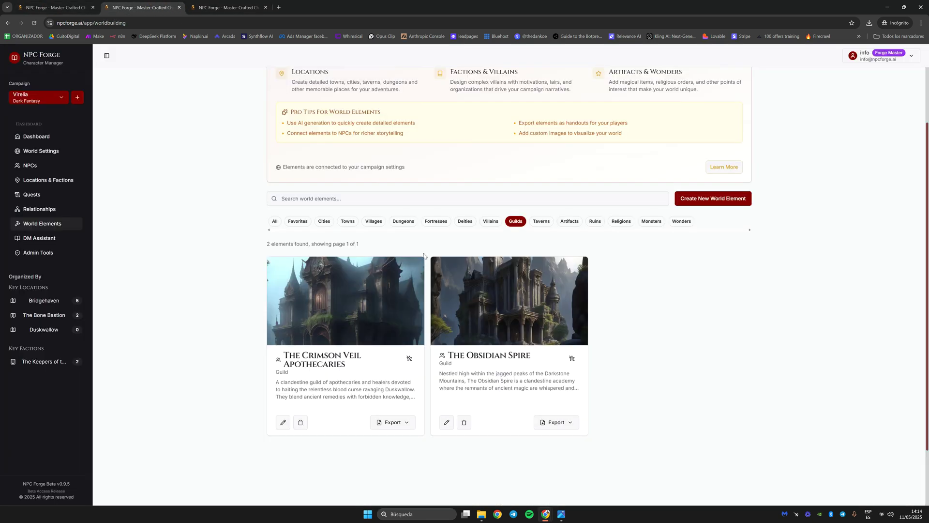
{"action": "scroll", "coordinate": [424, 256], "scroll_direction": "up", "scroll_amount": 1}
{"action": "left_click", "coordinate": [393, 458]}
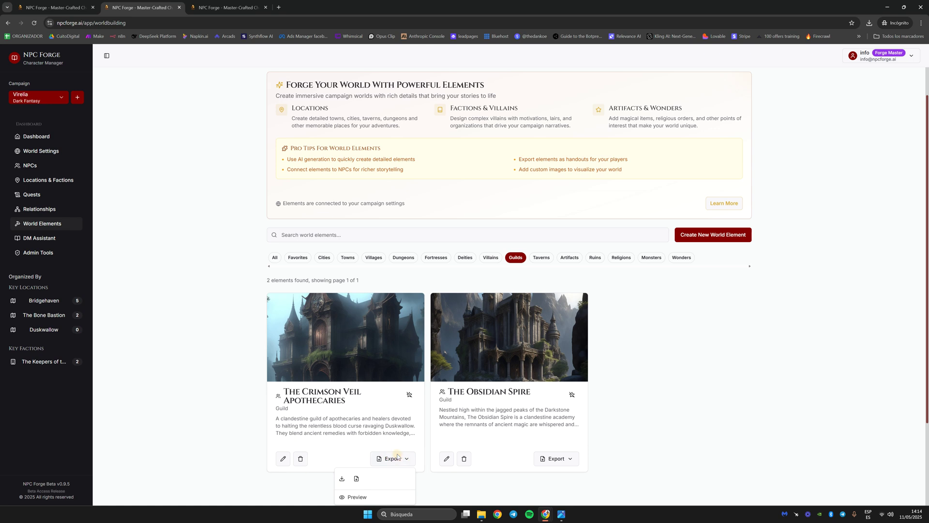
{"action": "left_click", "coordinate": [371, 498]}
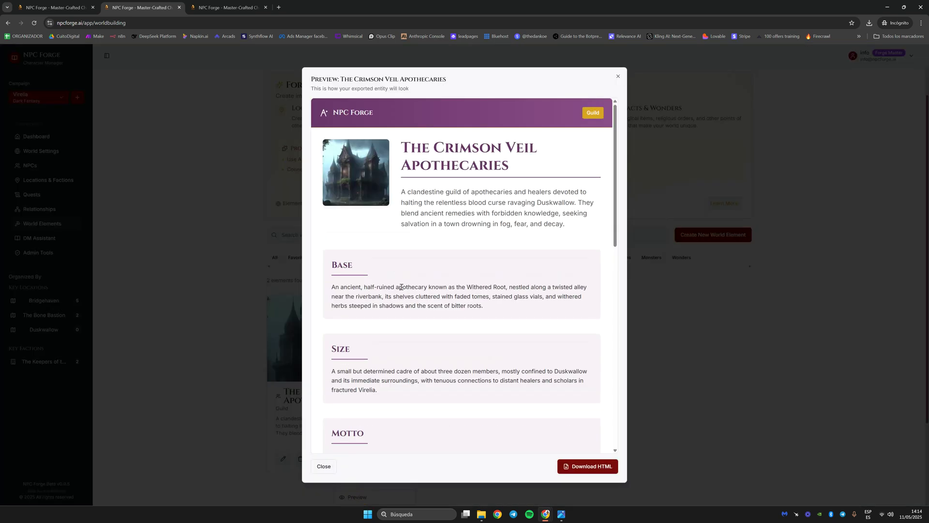
- Examine the Duskwallow export preview, especially its Leadership section, for a character suitable as an NPC
{"action": "key", "text": "ctrl+shift+Tab"}
{"action": "scroll", "coordinate": [402, 280], "scroll_direction": "down", "scroll_amount": 4}
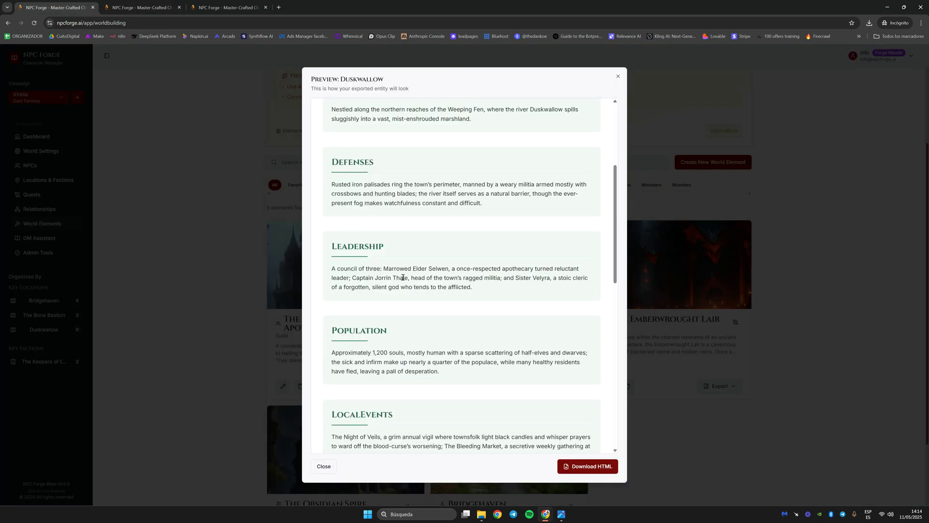
{"action": "scroll", "coordinate": [402, 277], "scroll_direction": "up", "scroll_amount": 1}
{"action": "scroll", "coordinate": [348, 247], "scroll_direction": "down", "scroll_amount": 2}
{"action": "left_click_drag", "start_coordinate": [329, 209], "coordinate": [394, 211]}
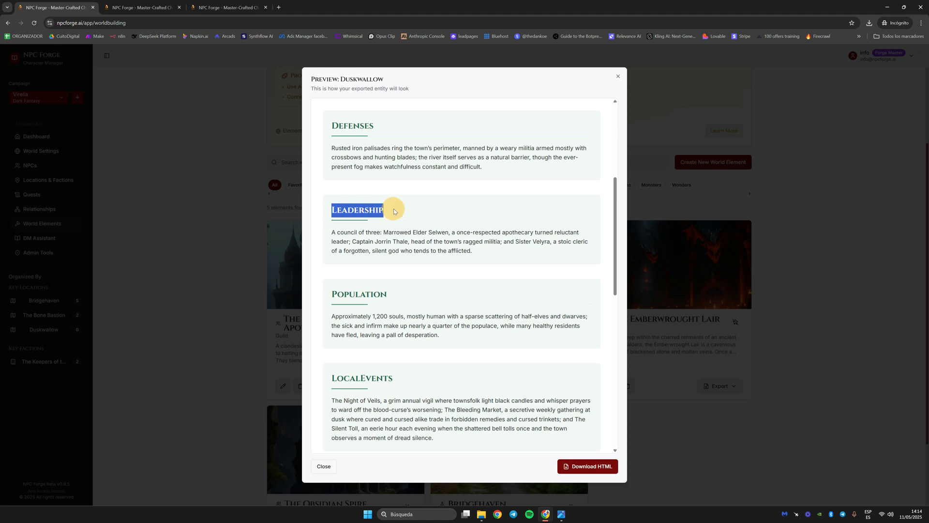
{"action": "left_click", "coordinate": [387, 221]}
{"action": "left_click_drag", "start_coordinate": [331, 233], "coordinate": [370, 233]}
{"action": "left_click", "coordinate": [426, 233]}
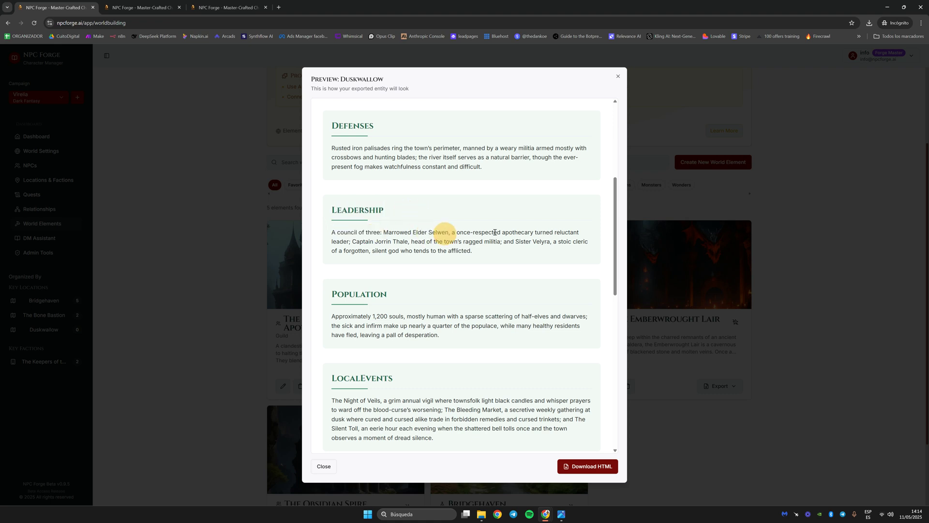
{"action": "scroll", "coordinate": [494, 233], "scroll_direction": "up", "scroll_amount": 5}
{"action": "scroll", "coordinate": [497, 302], "scroll_direction": "down", "scroll_amount": 3}
{"action": "scroll", "coordinate": [495, 303], "scroll_direction": "up", "scroll_amount": 3}
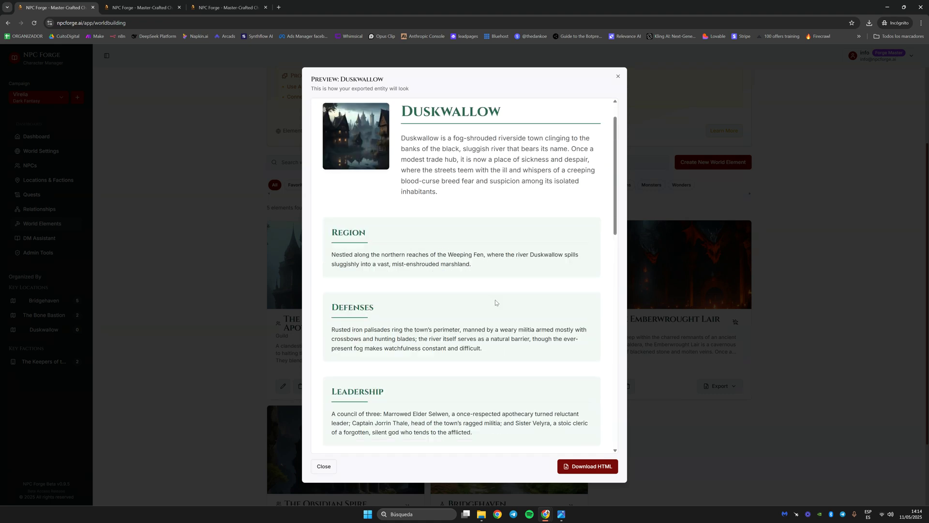
{"action": "scroll", "coordinate": [495, 303], "scroll_direction": "up", "scroll_amount": 1}
{"action": "scroll", "coordinate": [380, 269], "scroll_direction": "down", "scroll_amount": 4}
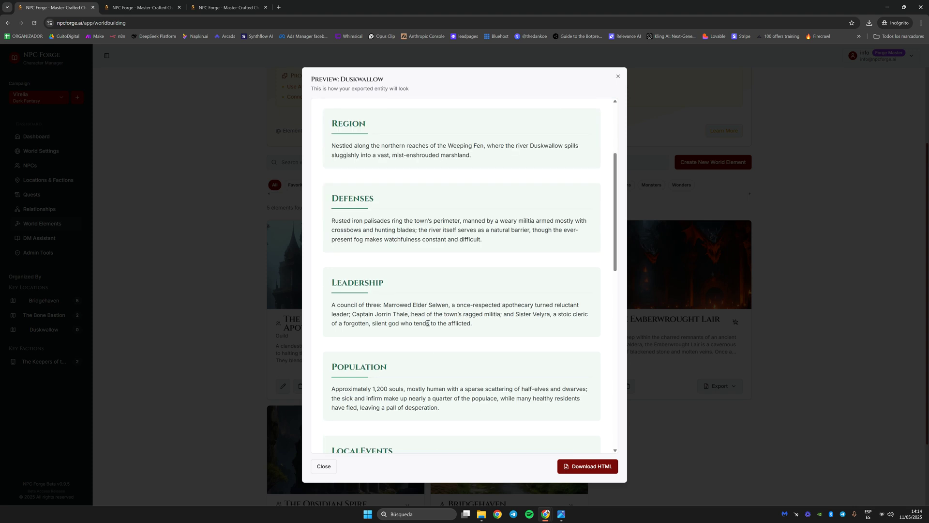
{"action": "scroll", "coordinate": [396, 312], "scroll_direction": "down", "scroll_amount": 1}
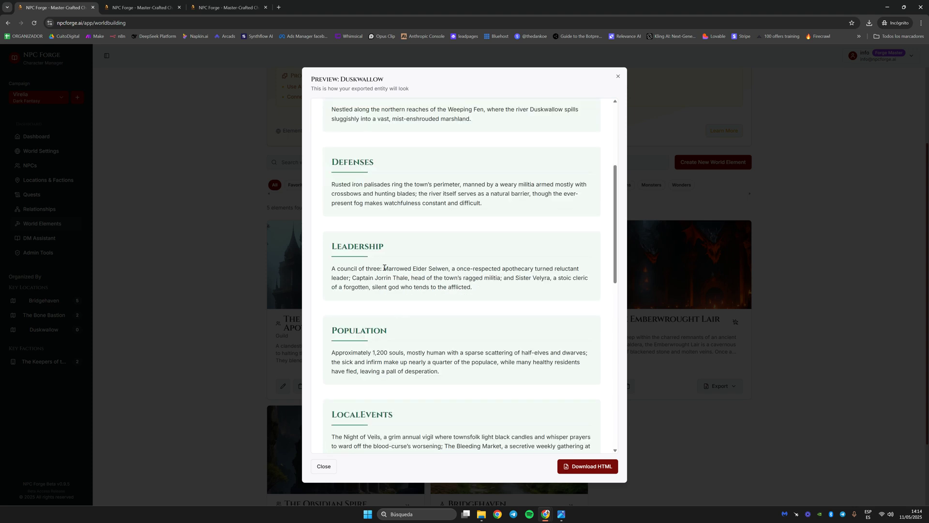
- Copy the apothecary elder's description from Duskwallow's Leadership section into the Quick Forge NPC description, ending it with a period
{"action": "left_click_drag", "start_coordinate": [384, 268], "coordinate": [348, 279]}
{"action": "key", "text": "ctrl+c"}
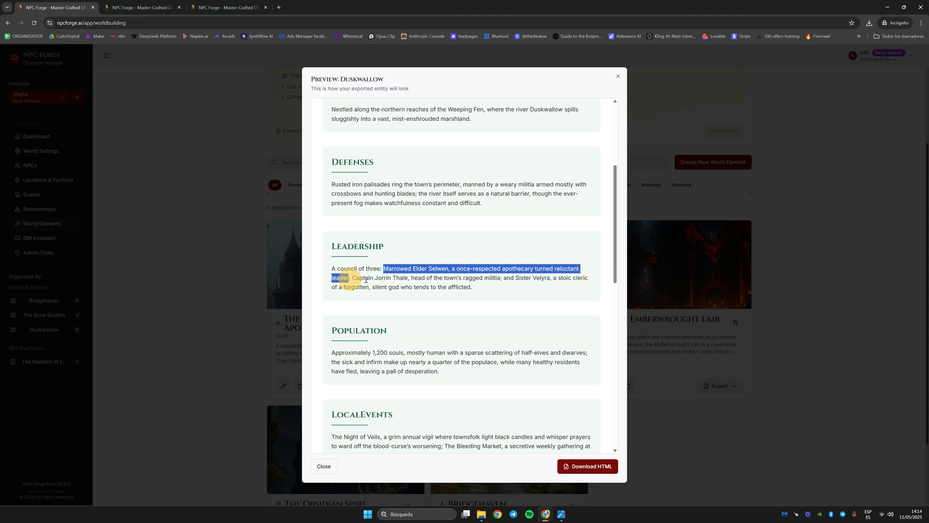
{"action": "right_click", "coordinate": [454, 271]}
{"action": "left_click", "coordinate": [465, 277]}
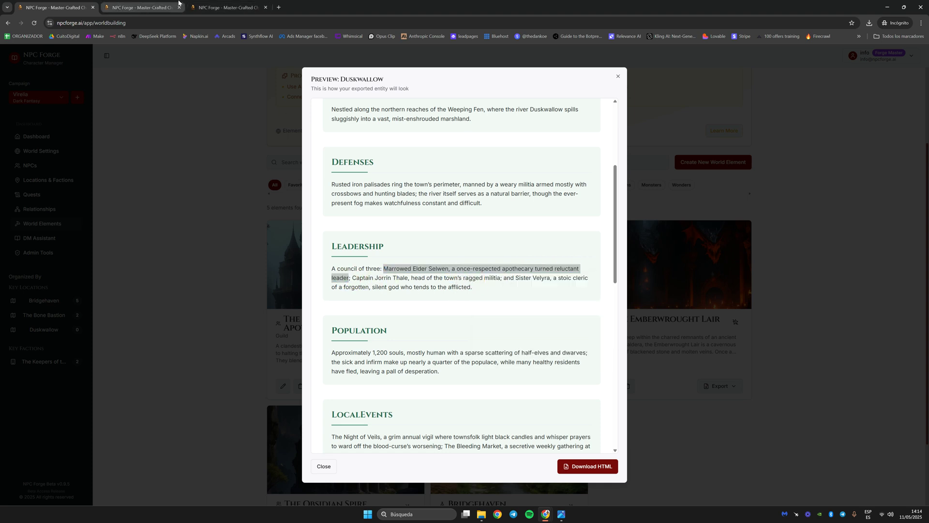
{"action": "left_click", "coordinate": [199, 7]}
{"action": "left_click", "coordinate": [695, 141]}
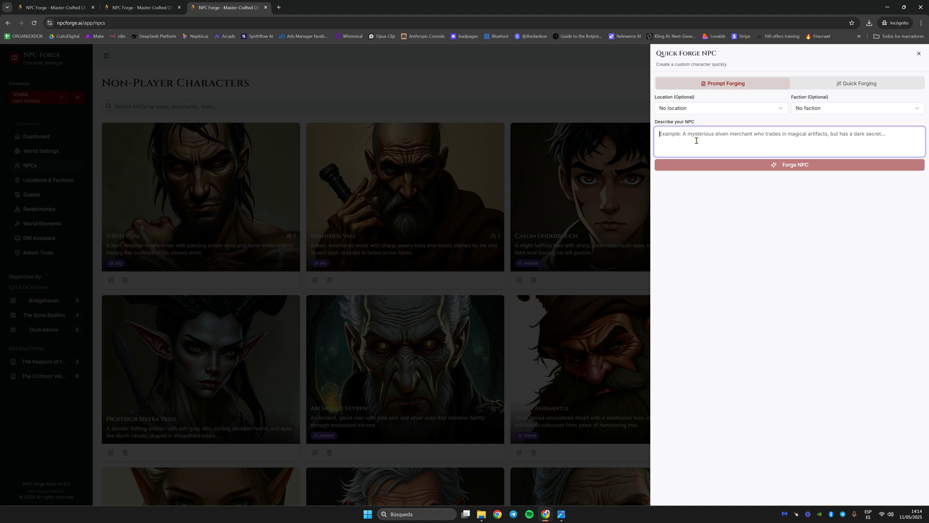
{"action": "key", "text": "ctrl+v"}
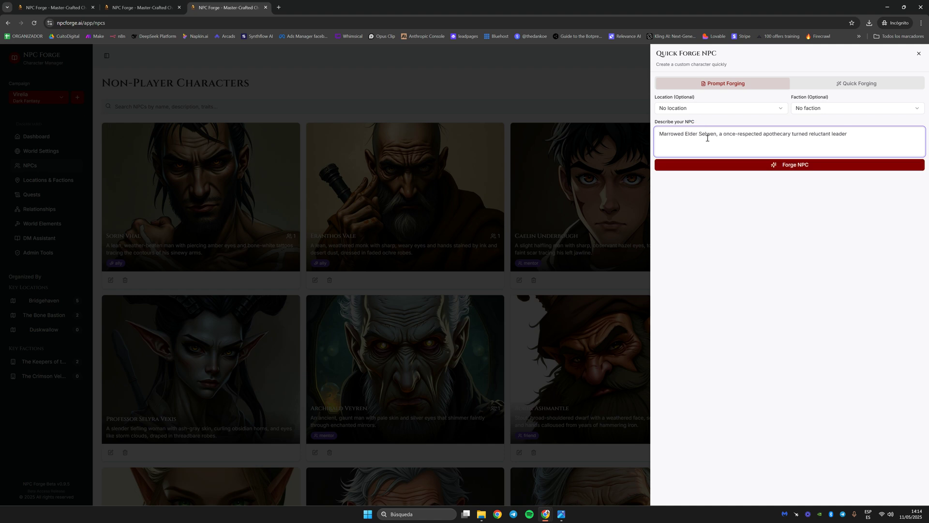
{"action": "type", "text": "."}
- Assign the NPC to Duskwallow and The Crimson Veil Apothecaries, forge it and save it to the collection
{"action": "left_click", "coordinate": [696, 108]}
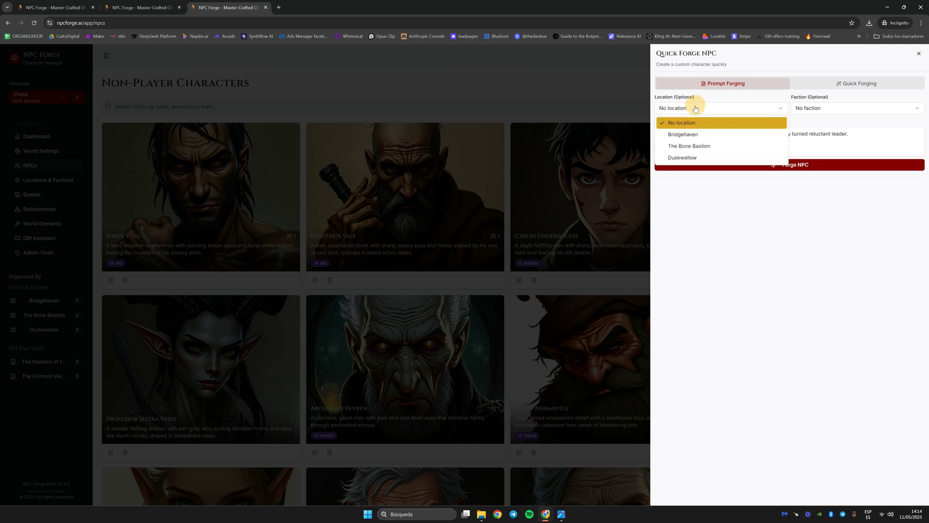
{"action": "left_click", "coordinate": [730, 156]}
{"action": "left_click", "coordinate": [842, 109]}
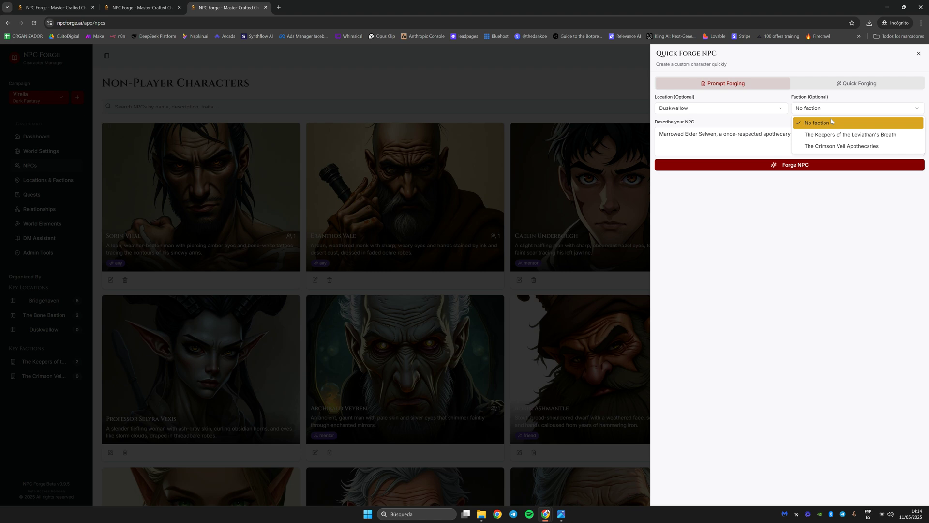
{"action": "left_click", "coordinate": [825, 147]}
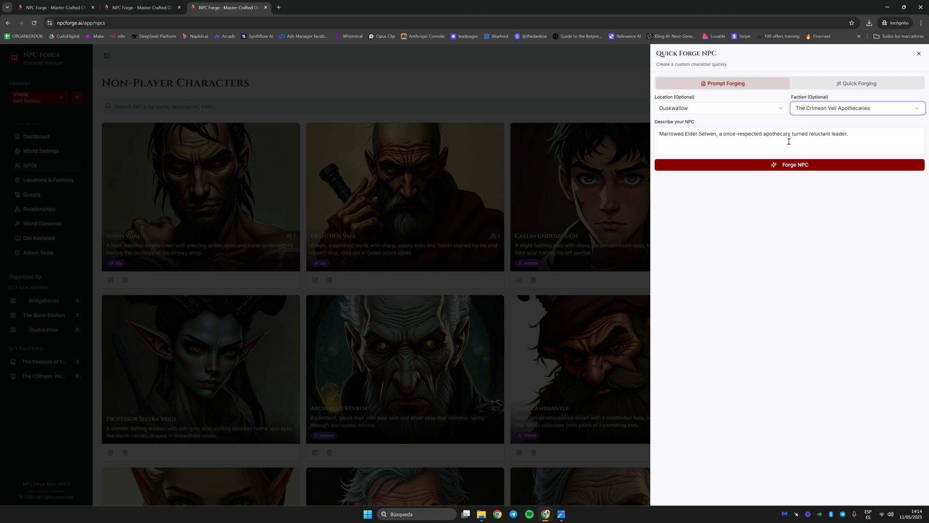
{"action": "left_click", "coordinate": [788, 166]}
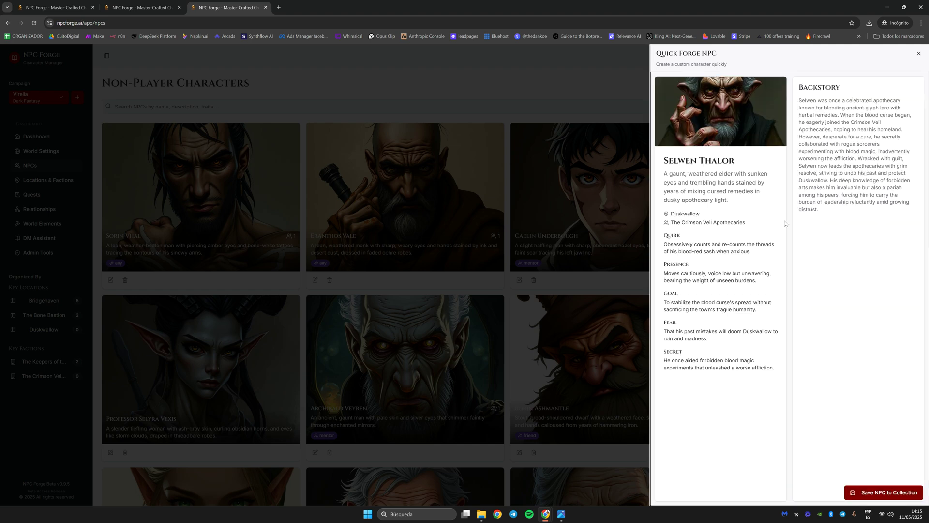
{"action": "left_click", "coordinate": [862, 493]}
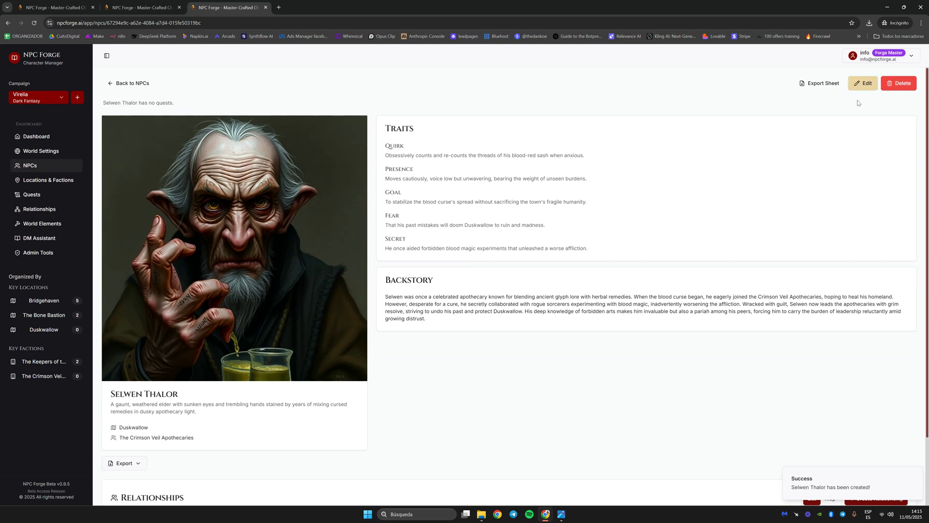
- Edit the saved NPC, look at the custom portrait prompt option and generate a new portrait with Quick Generate
{"action": "left_click", "coordinate": [863, 82]}
{"action": "mouse_move", "coordinate": [465, 198]}
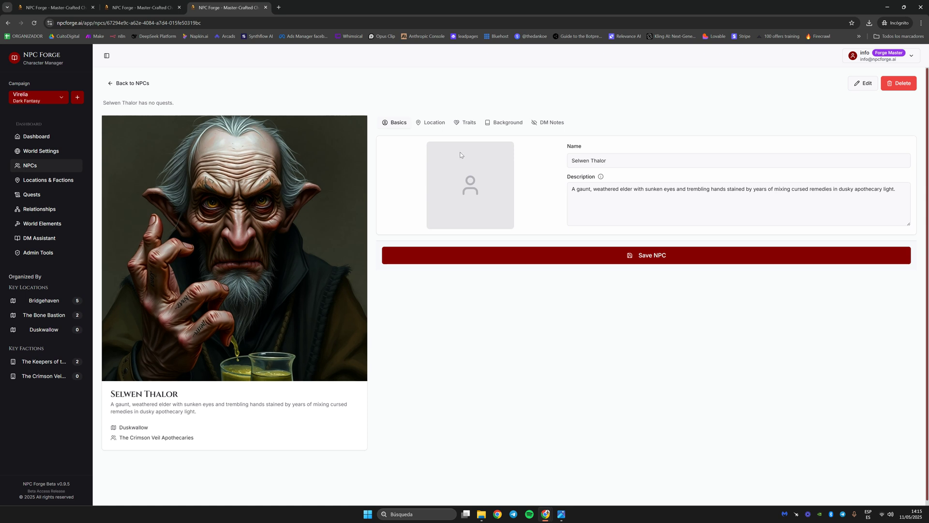
{"action": "left_click", "coordinate": [479, 177]}
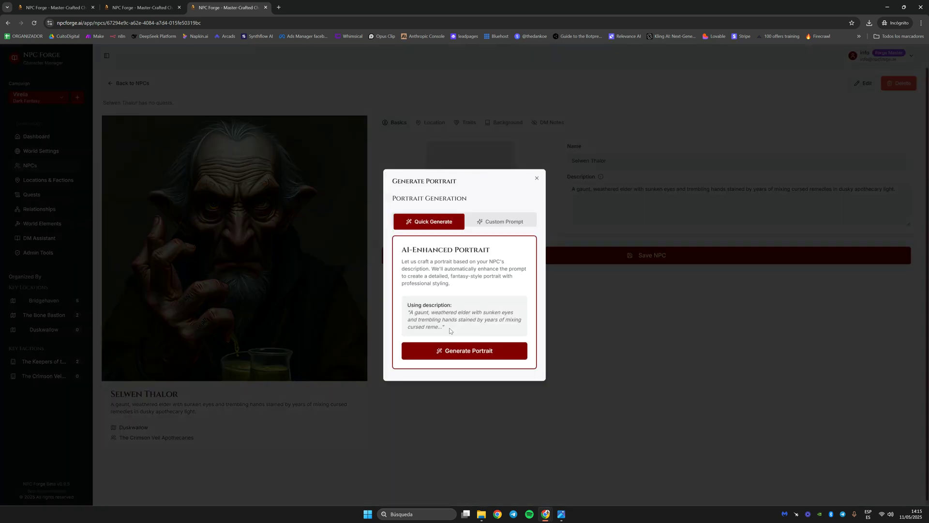
{"action": "left_click", "coordinate": [500, 224]}
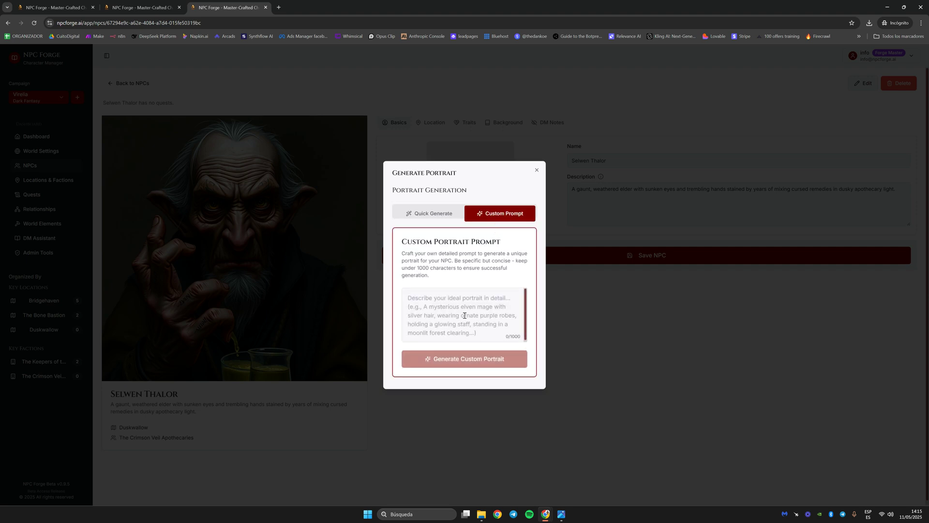
{"action": "left_click", "coordinate": [443, 222]}
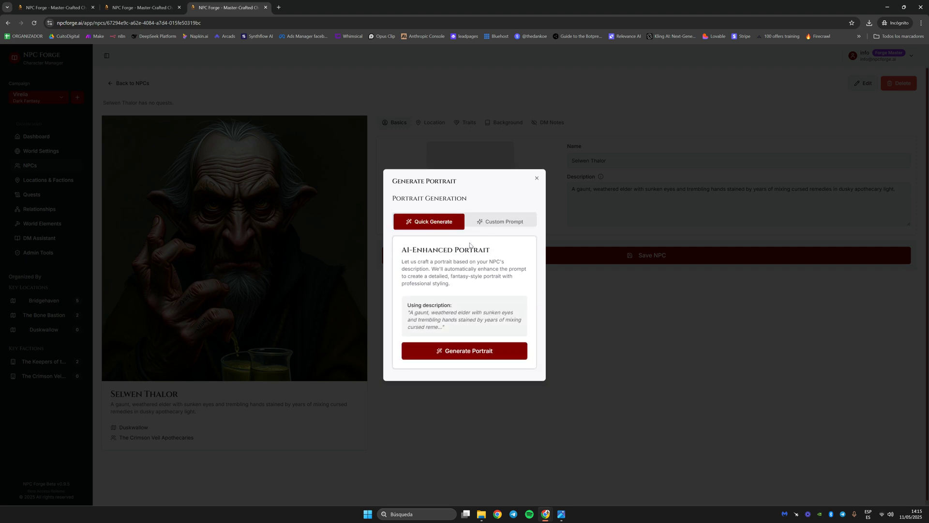
{"action": "left_click", "coordinate": [455, 349]}
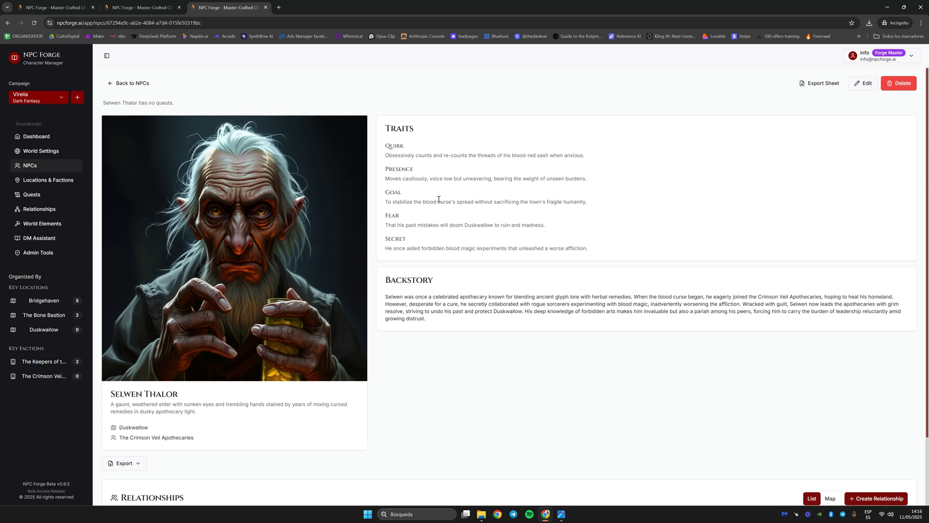
- Reopen the apothecary elder NPC from the collection and preview its exported character sheet
{"action": "left_click", "coordinate": [863, 83]}
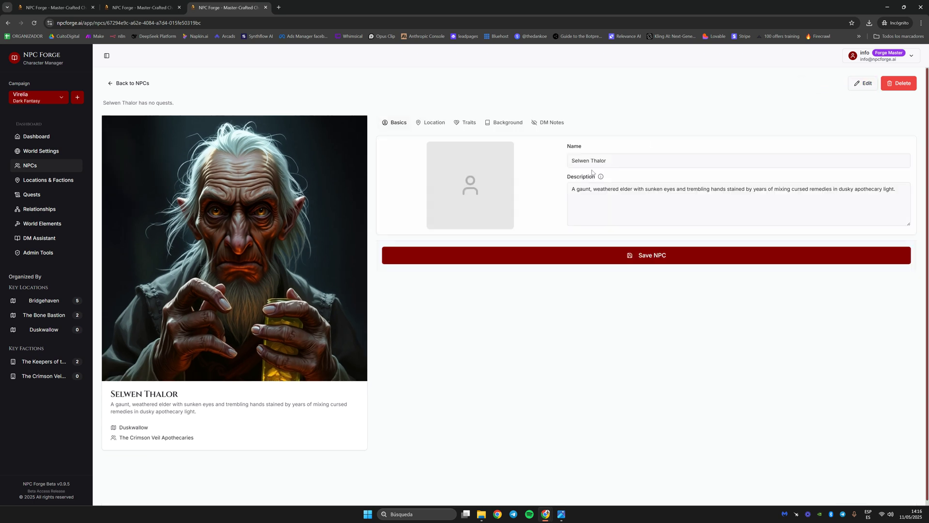
{"action": "left_click", "coordinate": [127, 84]}
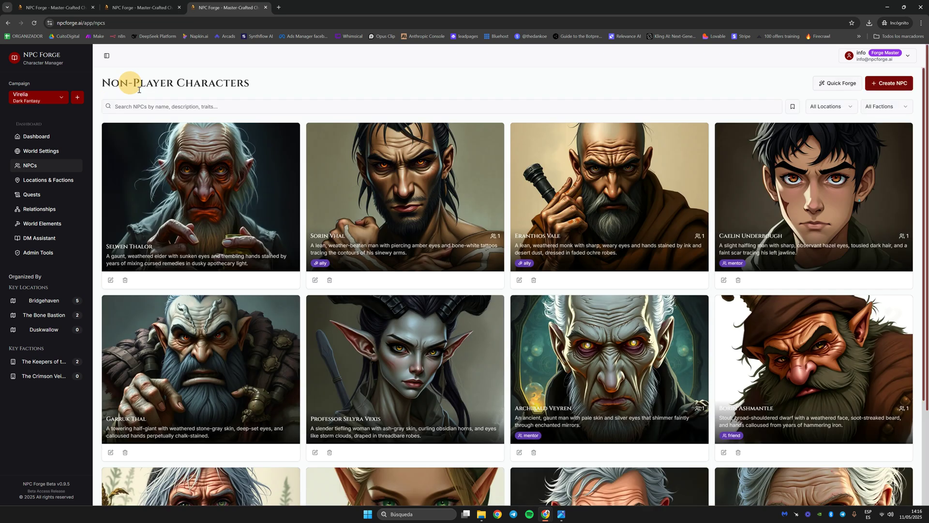
{"action": "left_click", "coordinate": [215, 218]}
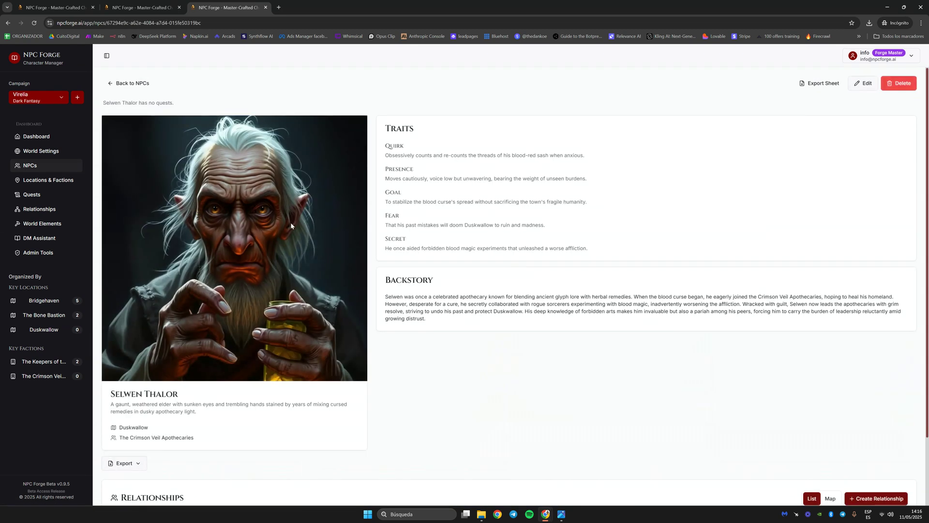
{"action": "left_click", "coordinate": [124, 463]}
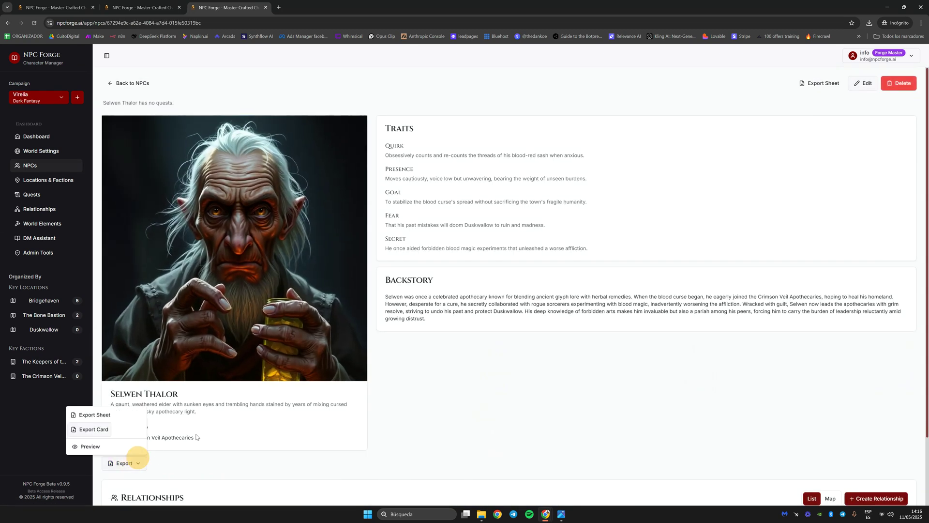
{"action": "left_click", "coordinate": [89, 446]}
{"action": "scroll", "coordinate": [408, 337], "scroll_direction": "down", "scroll_amount": 2}
{"action": "scroll", "coordinate": [408, 338], "scroll_direction": "up", "scroll_amount": 2}
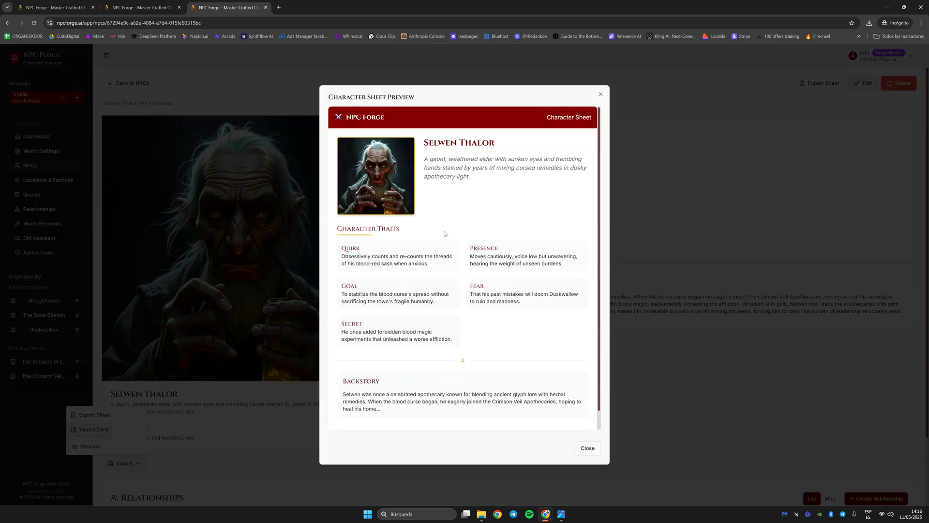
{"action": "left_click", "coordinate": [709, 190]}
- Open the apothecary elder NPC for editing and review its Location, Traits and Background sections
{"action": "left_click", "coordinate": [862, 83]}
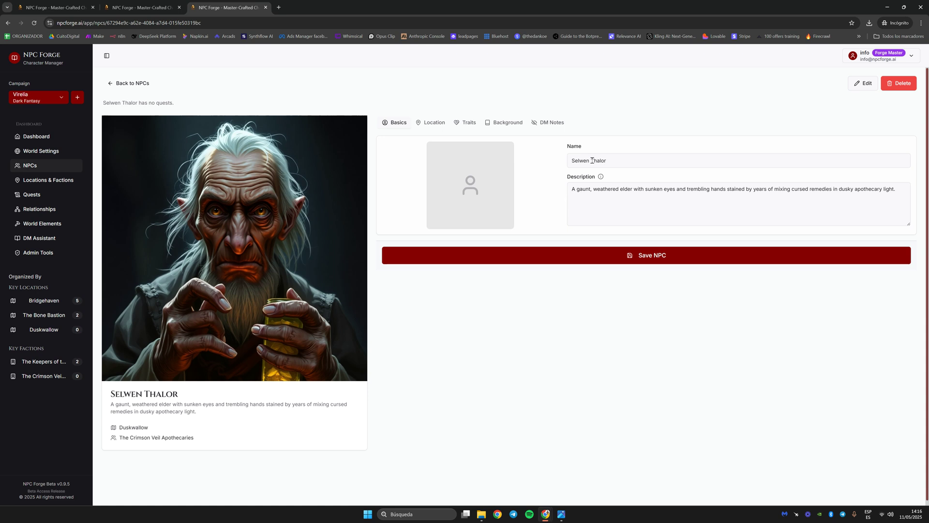
{"action": "left_click", "coordinate": [431, 123]}
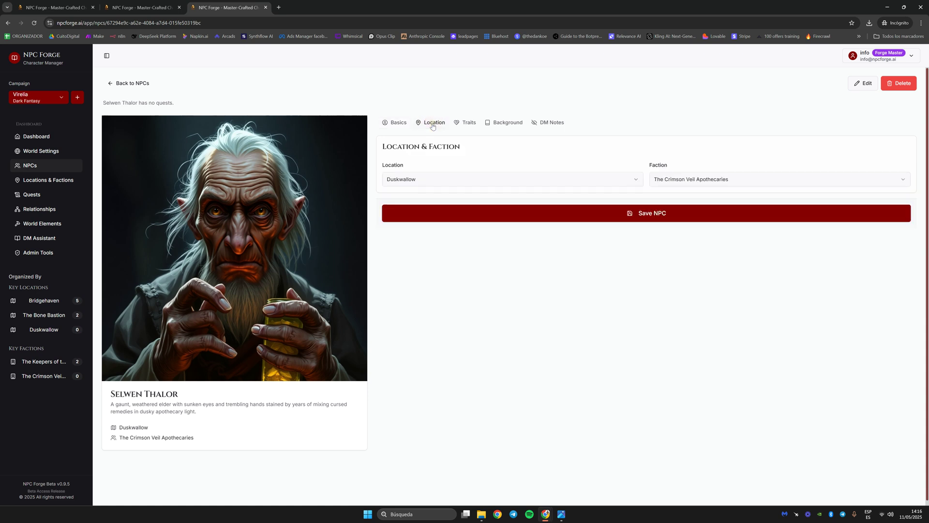
{"action": "left_click", "coordinate": [475, 124]}
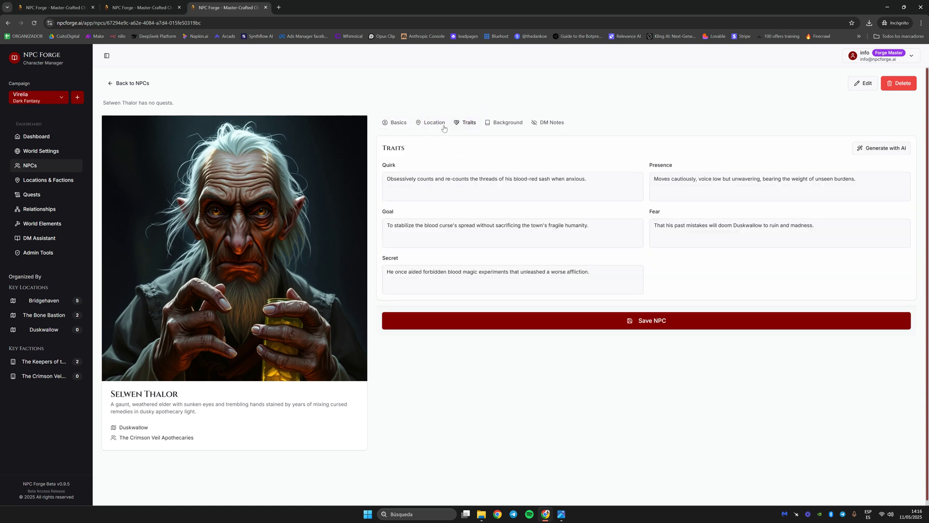
{"action": "left_click", "coordinate": [437, 125]}
{"action": "left_click", "coordinate": [465, 124]}
{"action": "left_click", "coordinate": [498, 123]}
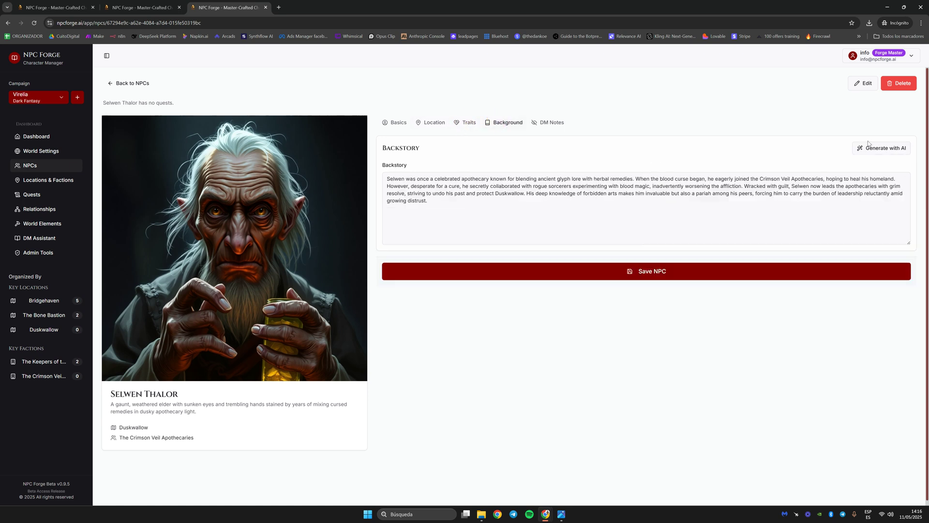
{"action": "left_click", "coordinate": [465, 123]}
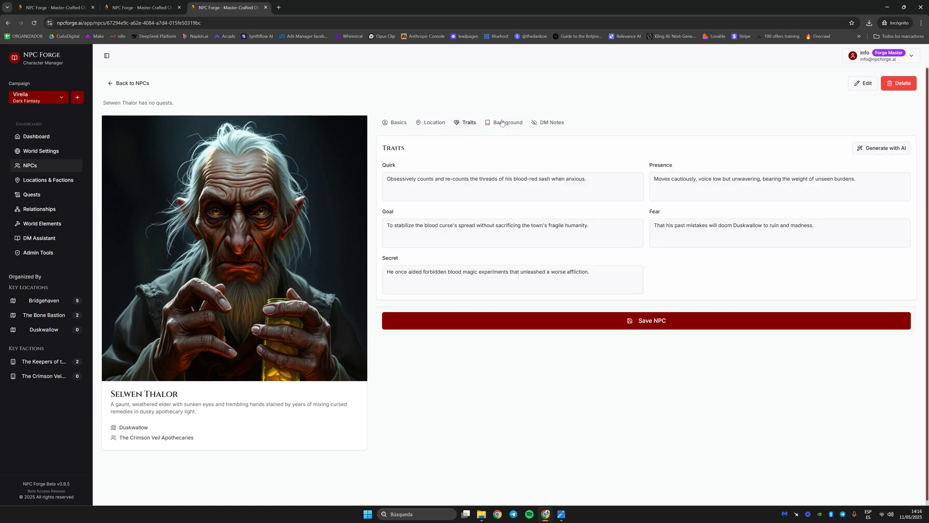
{"action": "left_click", "coordinate": [501, 123]}
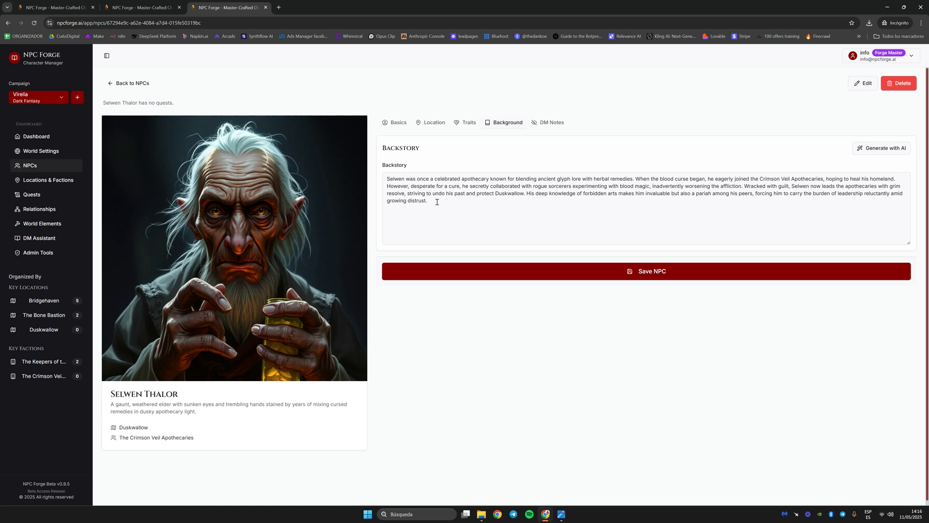
- Generate a new backstory for the NPC with AI and enlarge the backstory text box
{"action": "left_click", "coordinate": [606, 203]}
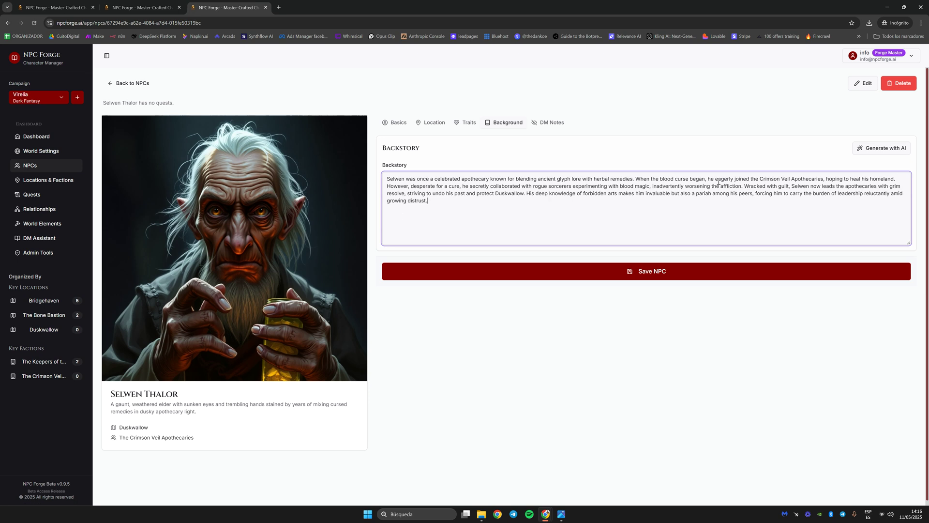
{"action": "left_click", "coordinate": [883, 154]}
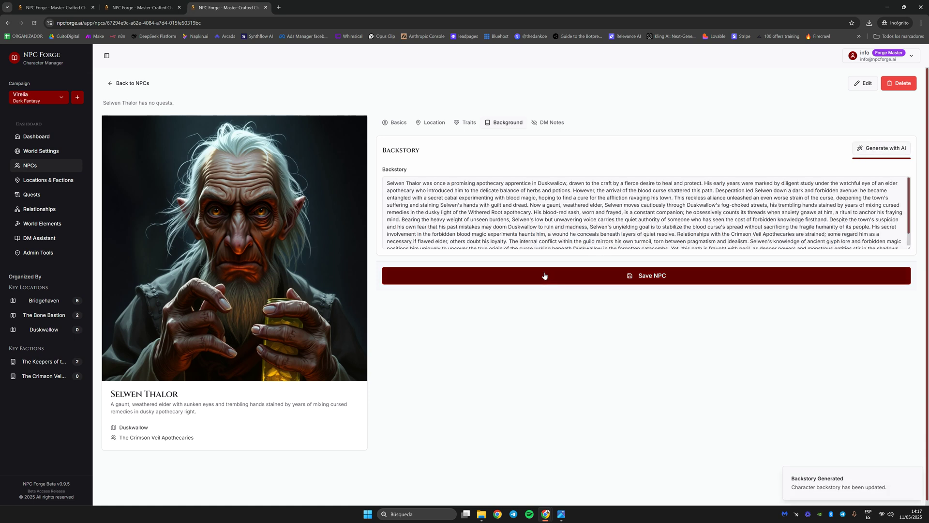
{"action": "left_click_drag", "start_coordinate": [914, 244], "coordinate": [908, 327]}
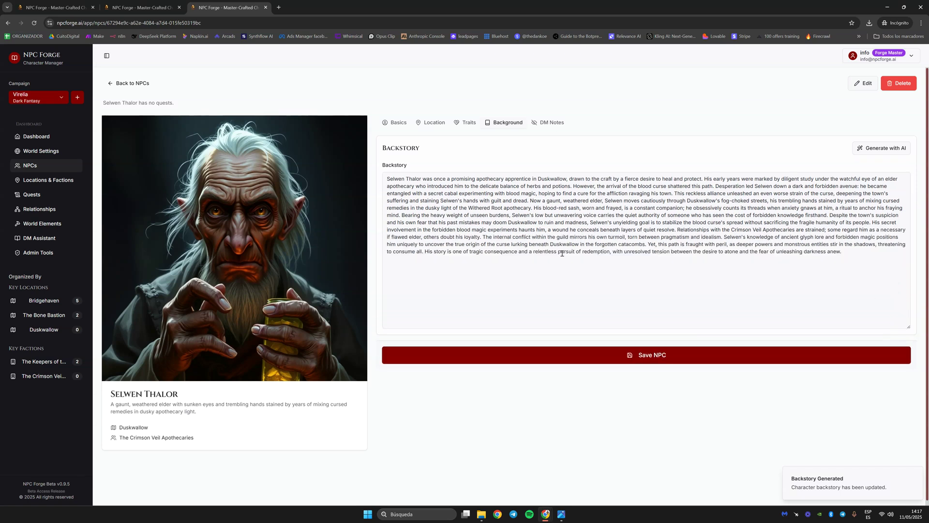
- Insert a paragraph break before "His blood-red sash" in the backstory, save the NPC and return to the NPC collection
{"action": "left_click", "coordinate": [535, 208]}
{"action": "key", "text": "Return"}
{"action": "key", "text": "Return"}
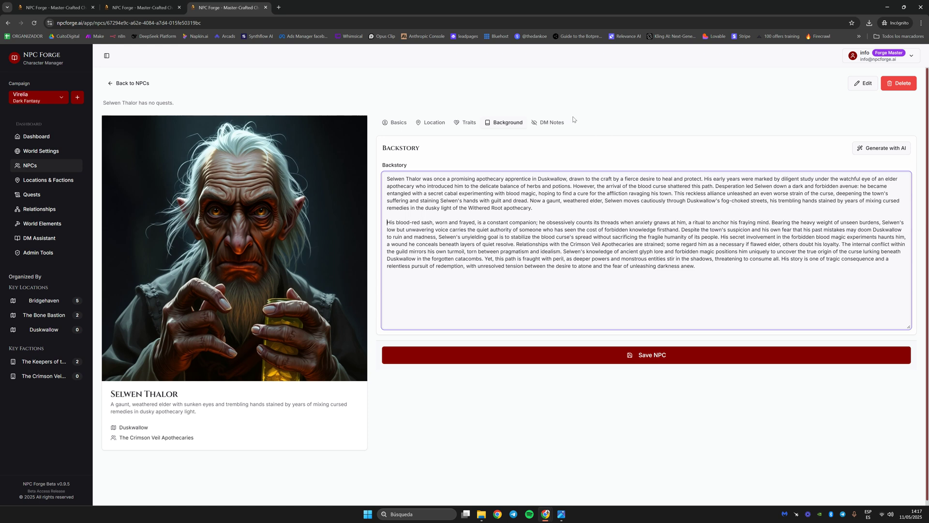
{"action": "left_click", "coordinate": [608, 354]}
{"action": "left_click", "coordinate": [399, 126]}
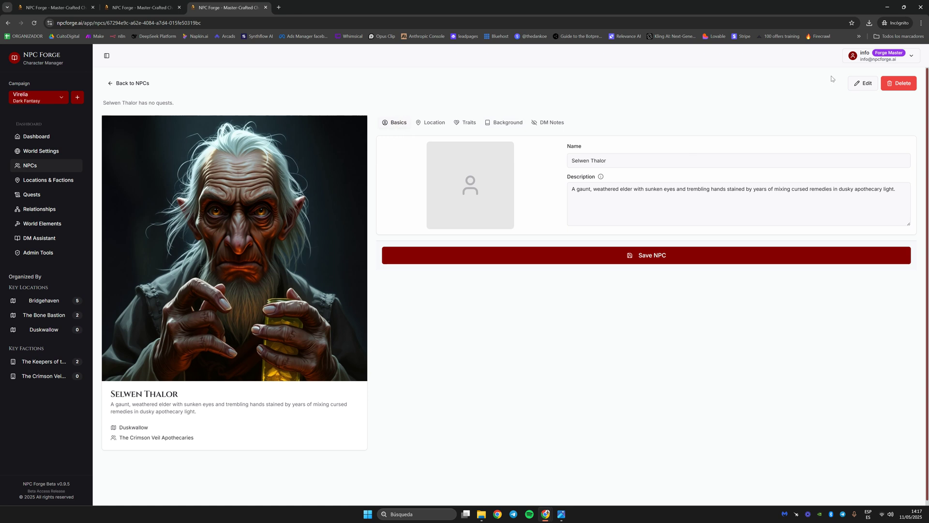
{"action": "left_click", "coordinate": [655, 256]}
{"action": "left_click", "coordinate": [133, 83]}
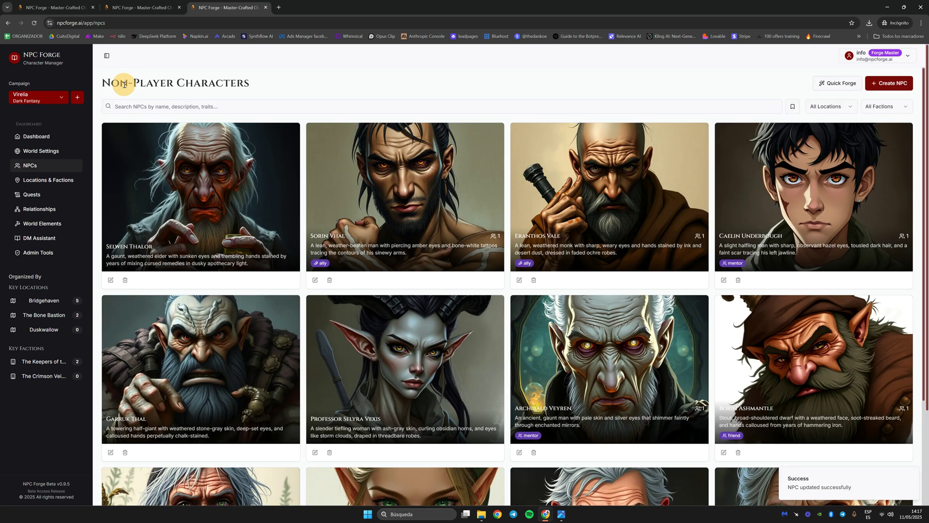
- Copy the militia captain's description from Duskwallow's Leadership section into a new Quick Forge NPC description
{"action": "left_click", "coordinate": [837, 83]}
{"action": "left_click", "coordinate": [89, 3]}
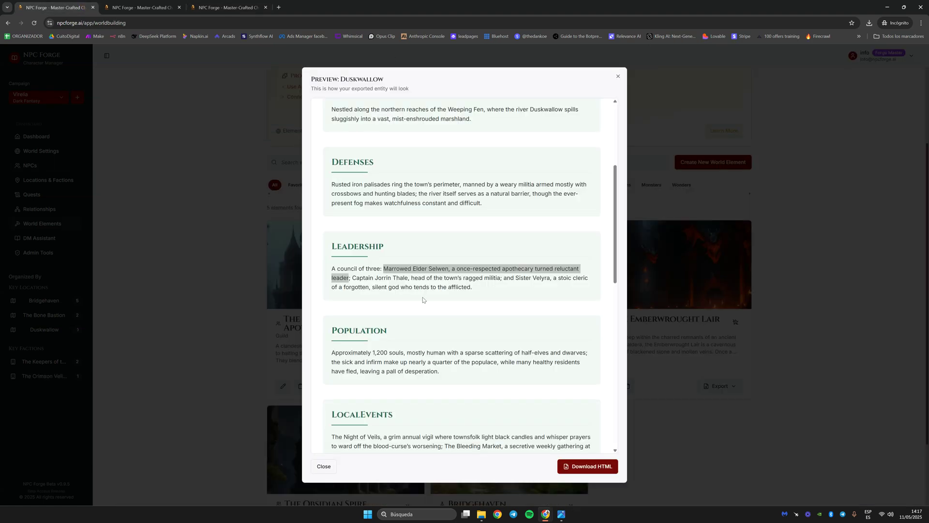
{"action": "left_click", "coordinate": [356, 277]}
{"action": "left_click_drag", "start_coordinate": [352, 277], "coordinate": [500, 280]}
{"action": "key", "text": "ctrl+c"}
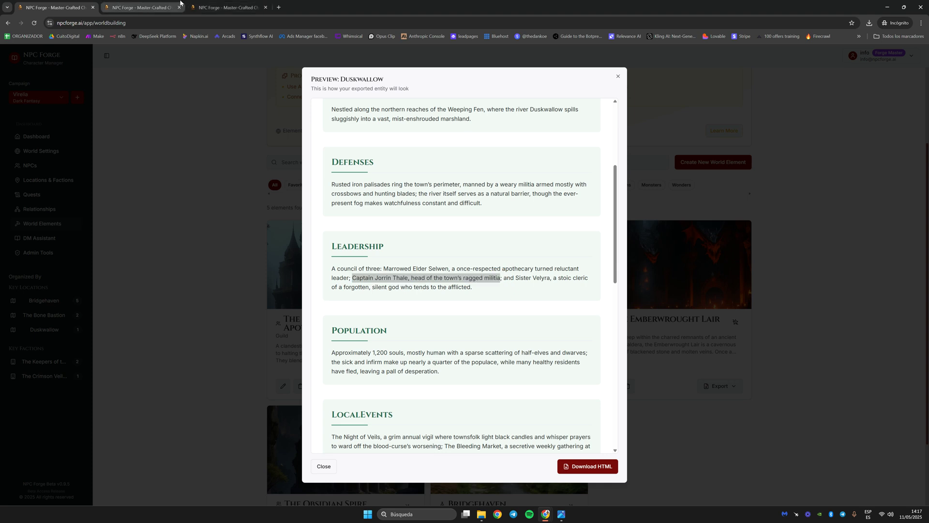
{"action": "left_click", "coordinate": [225, 7]}
{"action": "left_click", "coordinate": [701, 146]}
{"action": "key", "text": "ctrl+v"}
- Set the militia captain's location to Duskwallow and keep the faction as No faction
{"action": "left_click", "coordinate": [701, 108]}
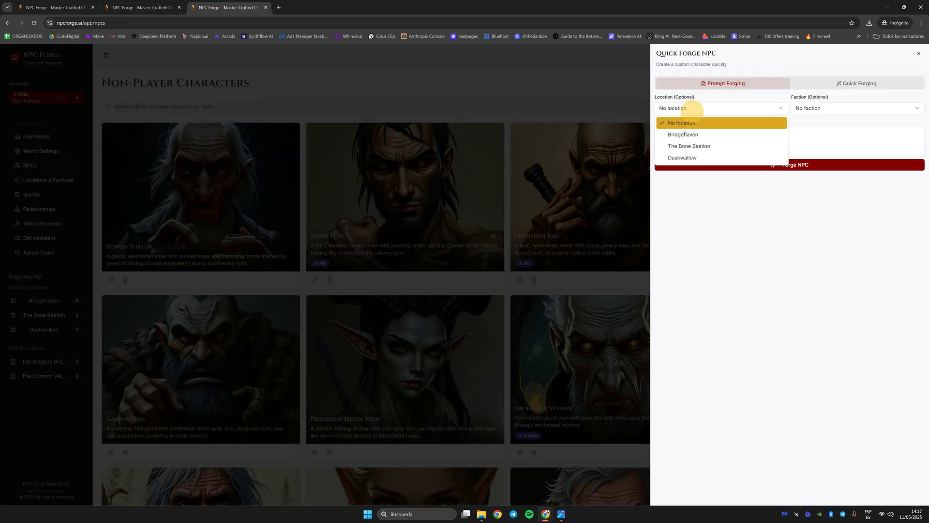
{"action": "left_click", "coordinate": [683, 156]}
{"action": "left_click", "coordinate": [828, 107]}
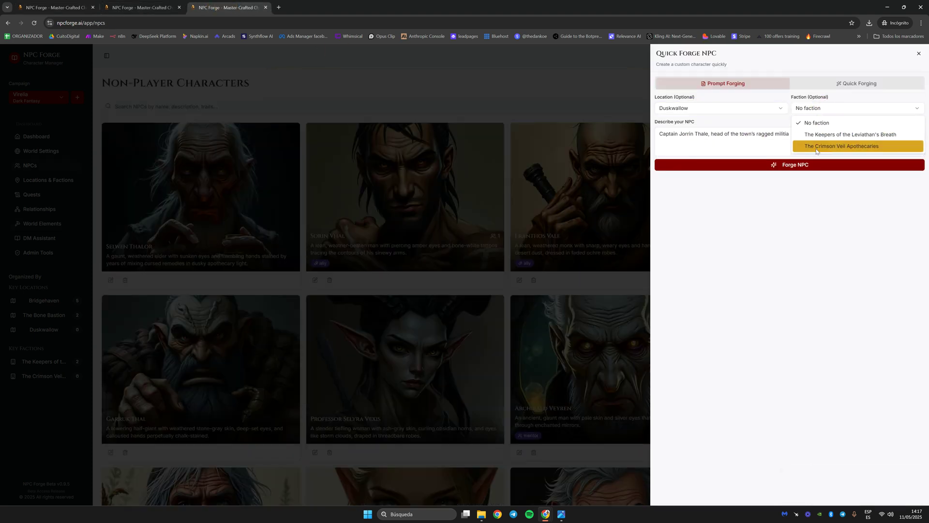
{"action": "left_click", "coordinate": [819, 121]}
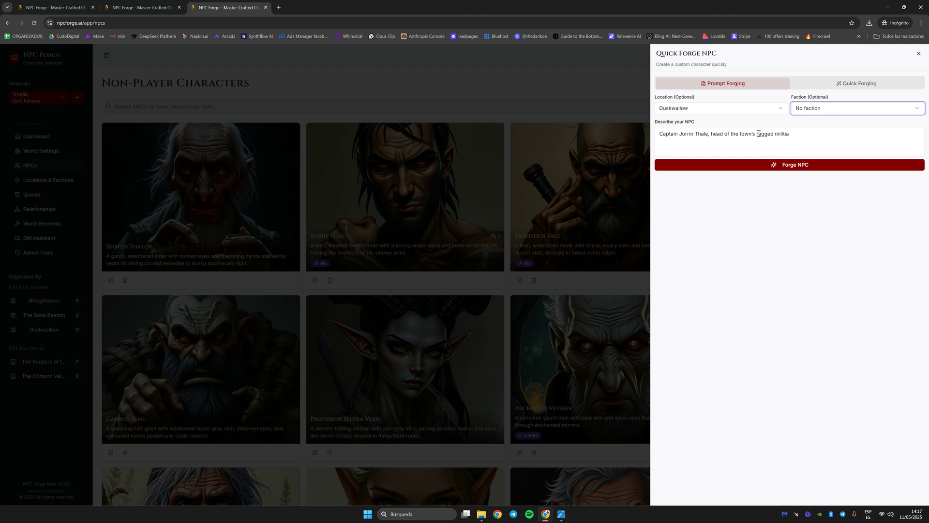
- Add an "a" to the captain's first name and end the description with ". Human female in her 40s."
{"action": "left_click", "coordinate": [827, 140]}
{"action": "left_click", "coordinate": [693, 134]}
{"action": "type", "text": "a"}
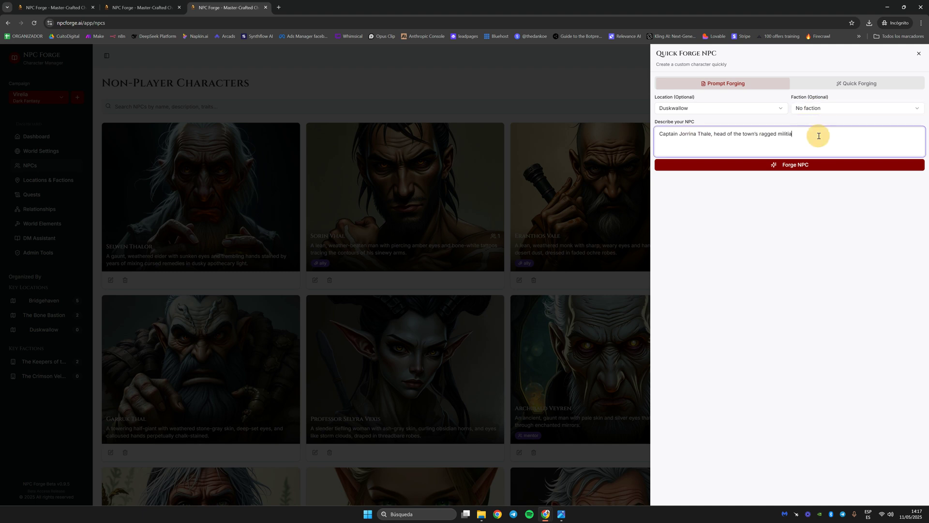
{"action": "type", "text": ". Human female in her "}
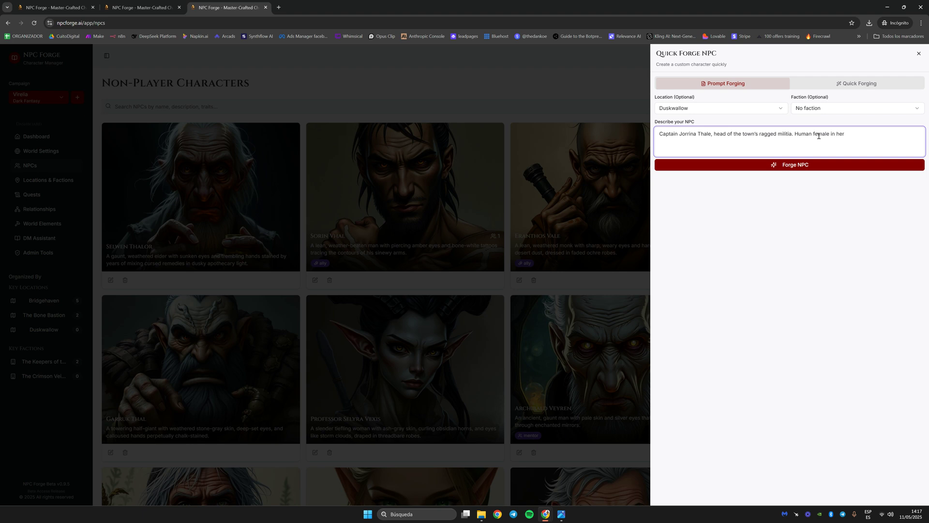
{"action": "type", "text": "40s."}
- Forge the militia captain, save her to the collection, look over her profile and return to the NPC collection
{"action": "left_click", "coordinate": [796, 164]}
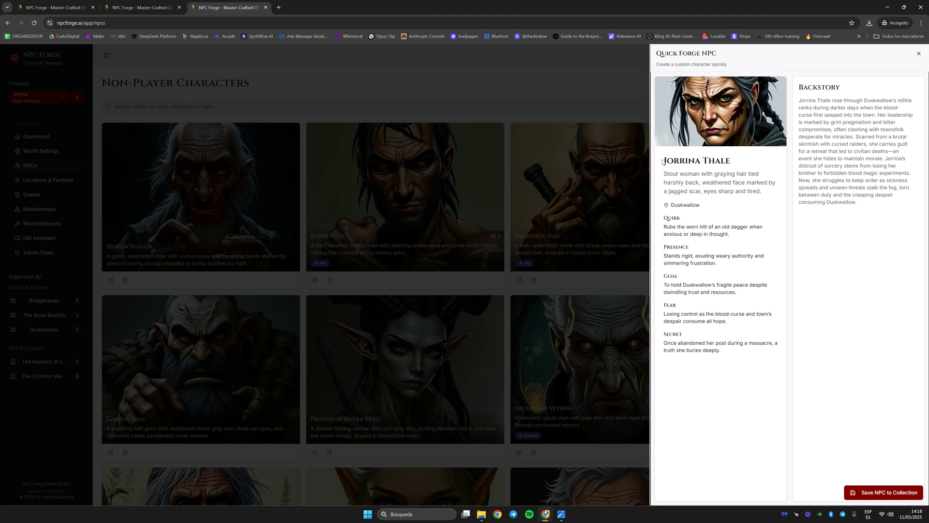
{"action": "left_click", "coordinate": [871, 492]}
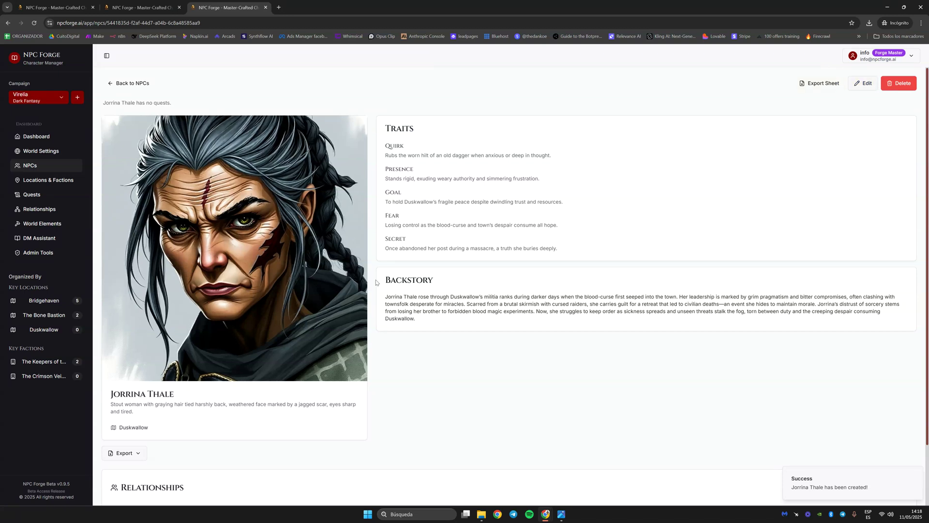
{"action": "scroll", "coordinate": [290, 218], "scroll_direction": "down", "scroll_amount": 1}
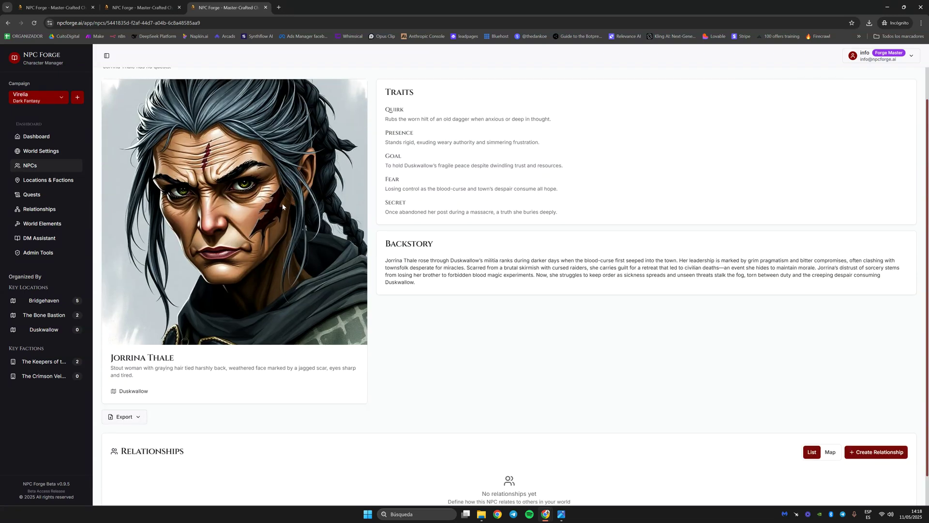
{"action": "scroll", "coordinate": [557, 263], "scroll_direction": "down", "scroll_amount": 1}
{"action": "scroll", "coordinate": [557, 263], "scroll_direction": "up", "scroll_amount": 2}
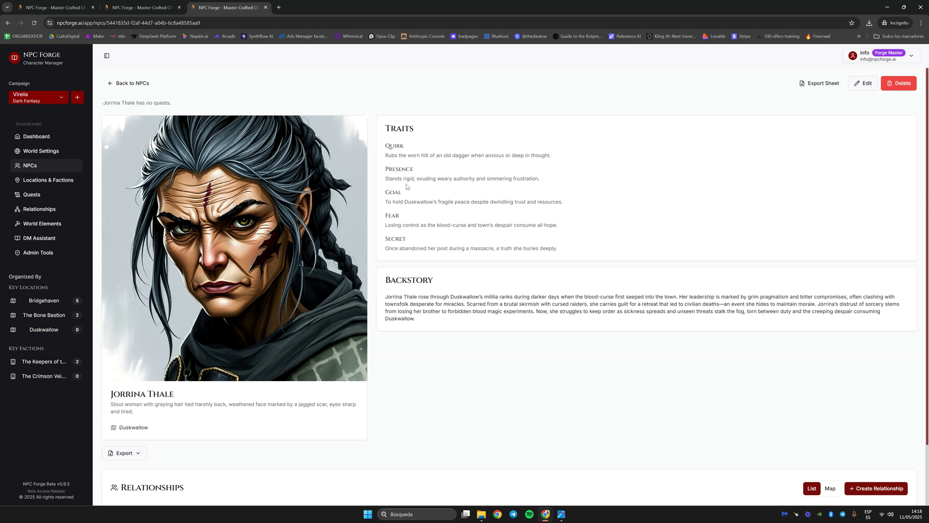
{"action": "left_click", "coordinate": [121, 83]}
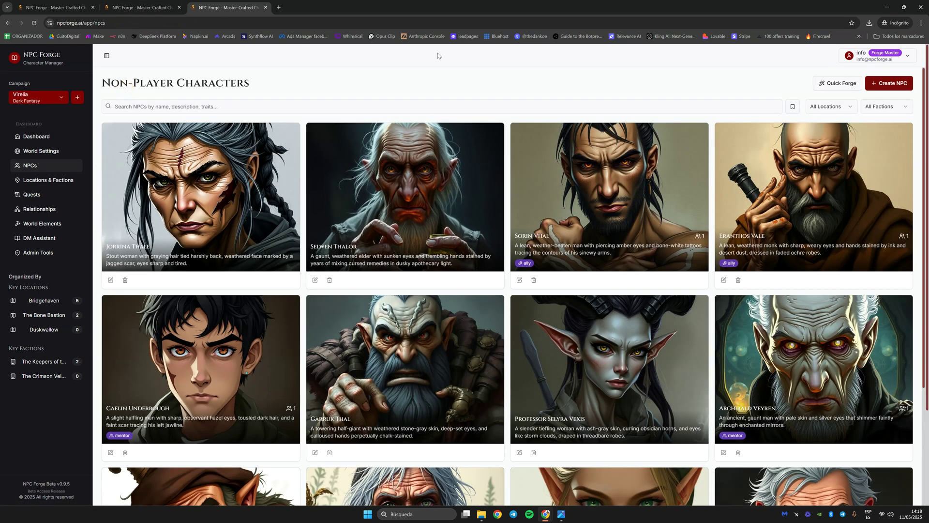
- Copy the stoic cleric's description from Duskwallow's Leadership section into a new Quick Forge NPC description
{"action": "left_click", "coordinate": [837, 83]}
{"action": "key", "text": "ctrl+1"}
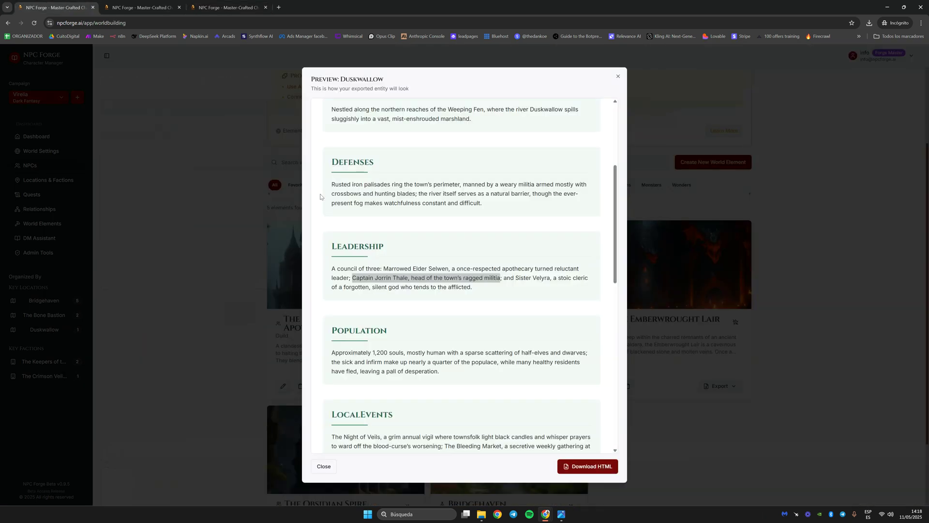
{"action": "mouse_move", "coordinate": [515, 279]}
{"action": "left_mouse_down"}
{"action": "mouse_move", "coordinate": [588, 287]}
{"action": "mouse_move", "coordinate": [352, 284]}
{"action": "mouse_move", "coordinate": [474, 287]}
{"action": "left_mouse_up"}
{"action": "key", "text": "ctrl+c"}
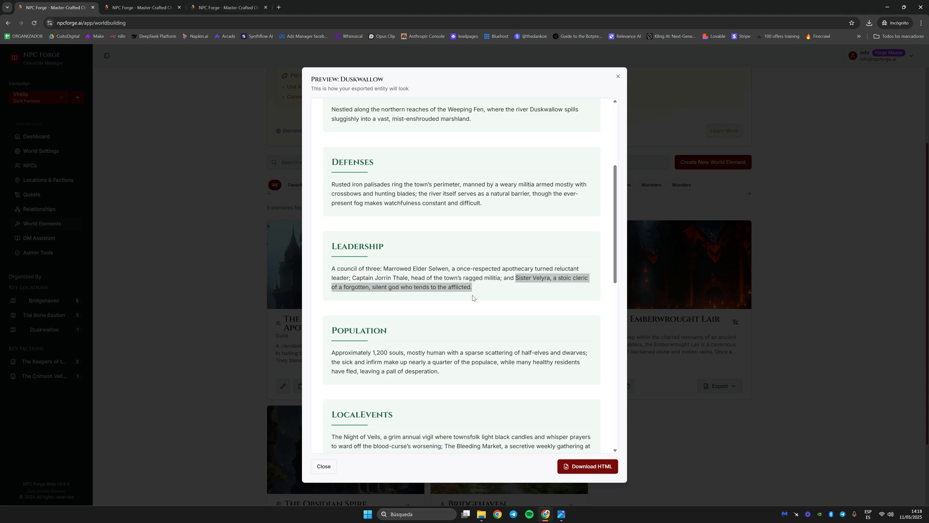
{"action": "left_click", "coordinate": [213, 6]}
{"action": "left_click", "coordinate": [774, 142]}
{"action": "key", "text": "ctrl+v"}
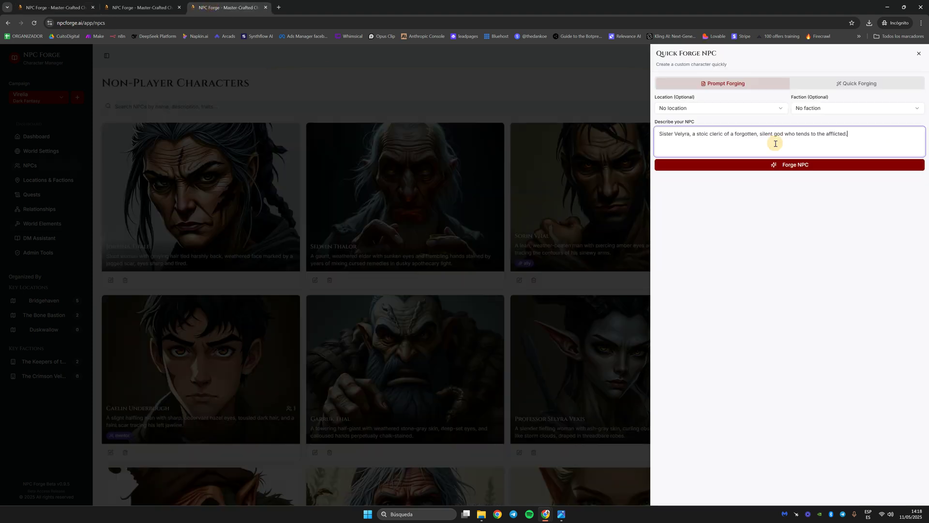
- Set the cleric's location to Duskwallow with No faction and forge the NPC
{"action": "left_click", "coordinate": [725, 112]}
{"action": "left_click", "coordinate": [716, 158]}
{"action": "left_click", "coordinate": [840, 108]}
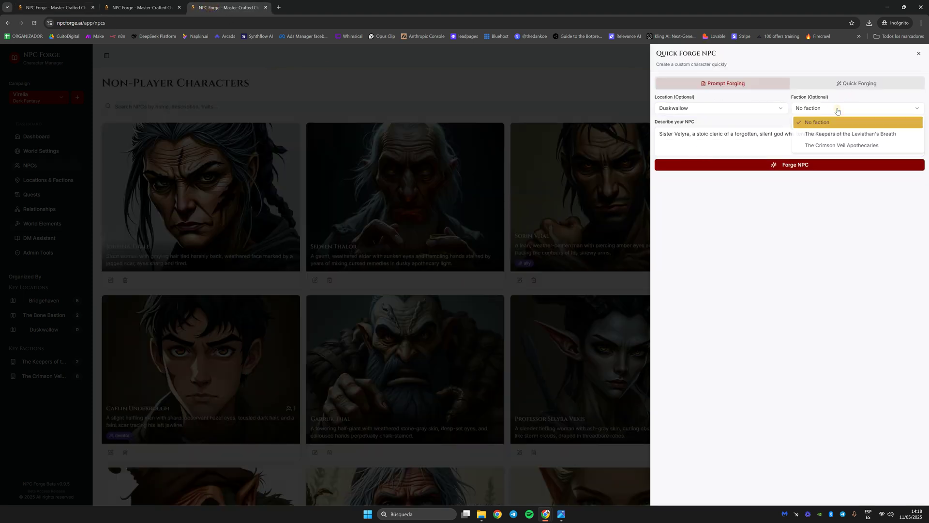
{"action": "left_click", "coordinate": [813, 121]}
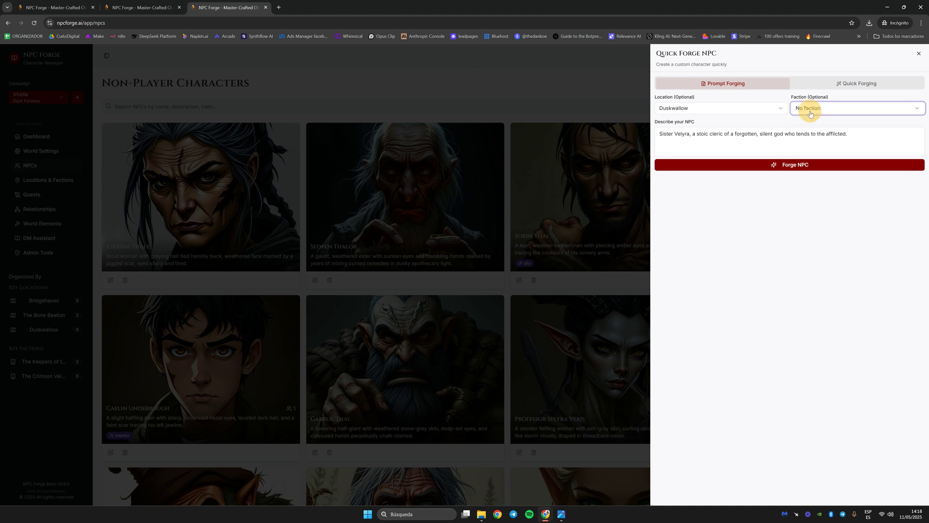
{"action": "left_click", "coordinate": [797, 165]}
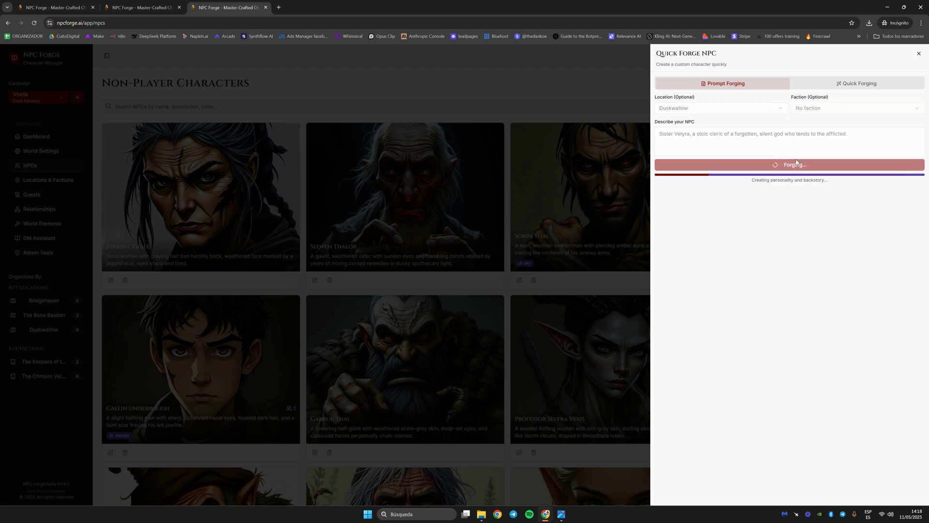
- Save the forged cleric to the collection, look over her profile and return to the NPC collection
{"action": "left_click", "coordinate": [884, 492]}
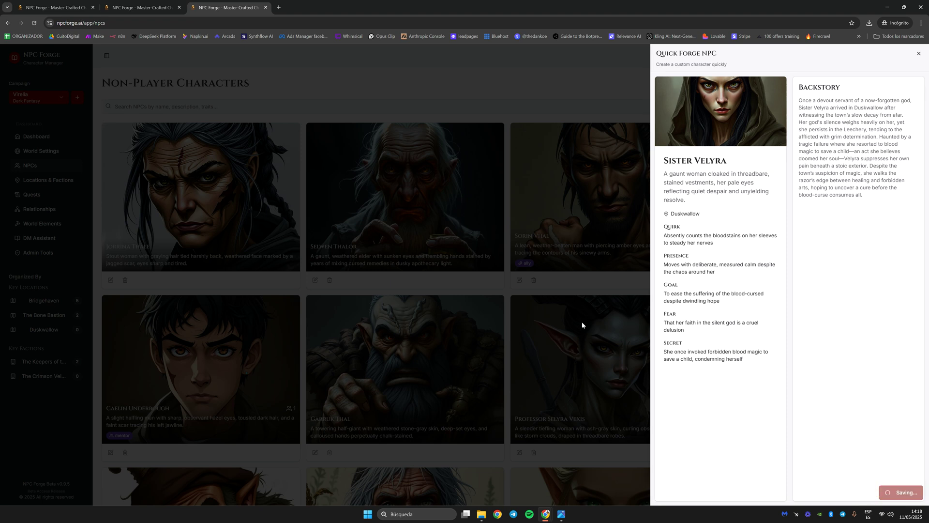
{"action": "scroll", "coordinate": [271, 369], "scroll_direction": "down", "scroll_amount": 1}
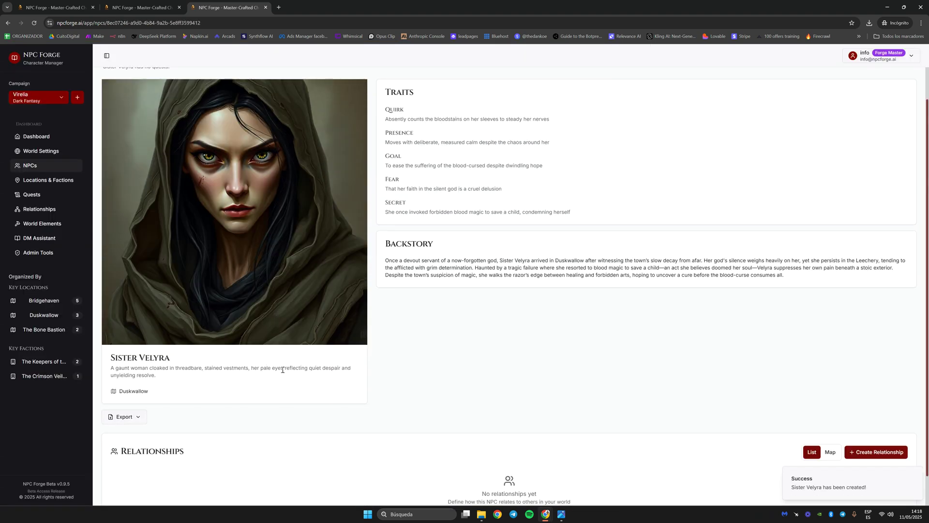
{"action": "scroll", "coordinate": [397, 275], "scroll_direction": "up", "scroll_amount": 1}
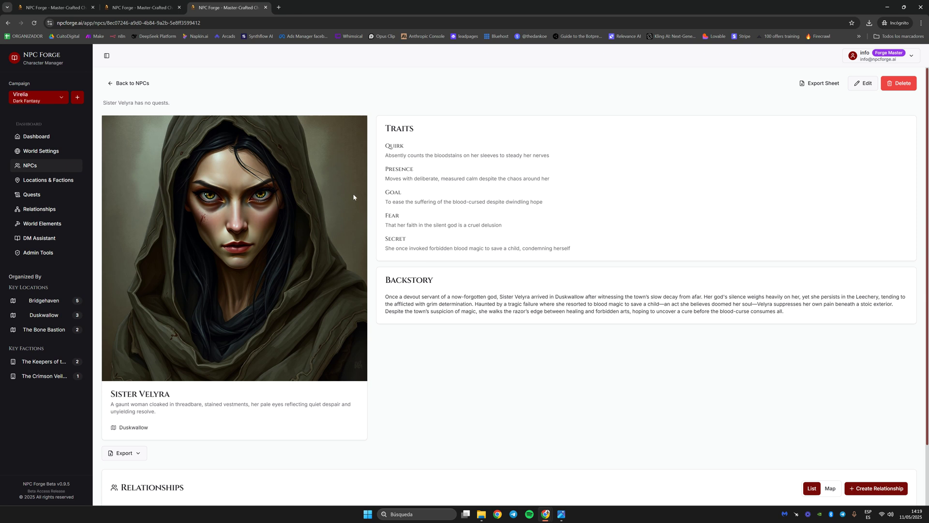
{"action": "left_click", "coordinate": [133, 84]}
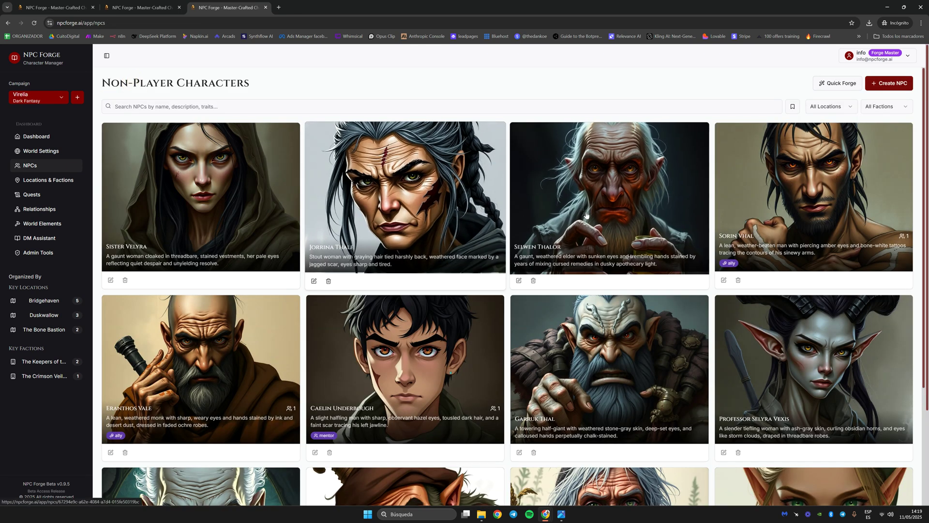
- Copy the former temple healer's description from The Crimson Veil Apothecaries' Leaders section into a new Quick Forge NPC description
{"action": "left_click", "coordinate": [147, 4]}
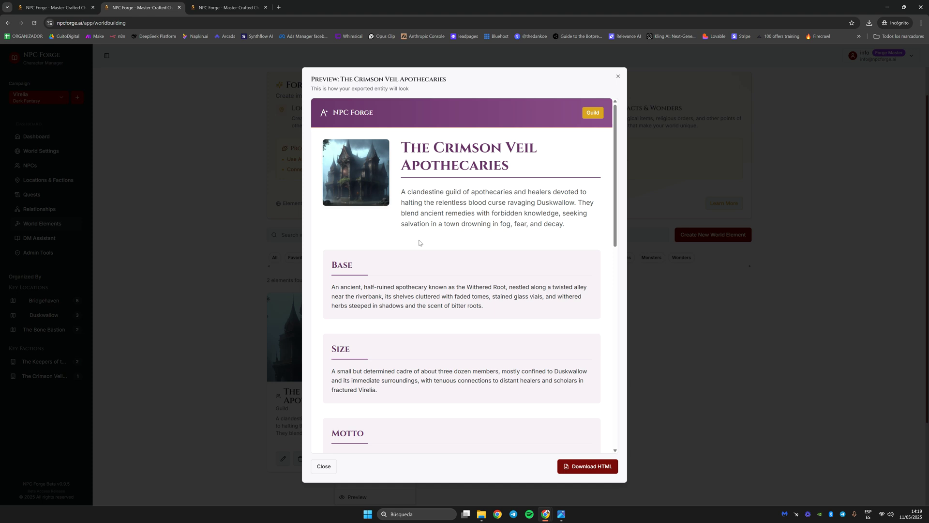
{"action": "scroll", "coordinate": [420, 244], "scroll_direction": "down", "scroll_amount": 2}
{"action": "scroll", "coordinate": [423, 245], "scroll_direction": "down", "scroll_amount": 2}
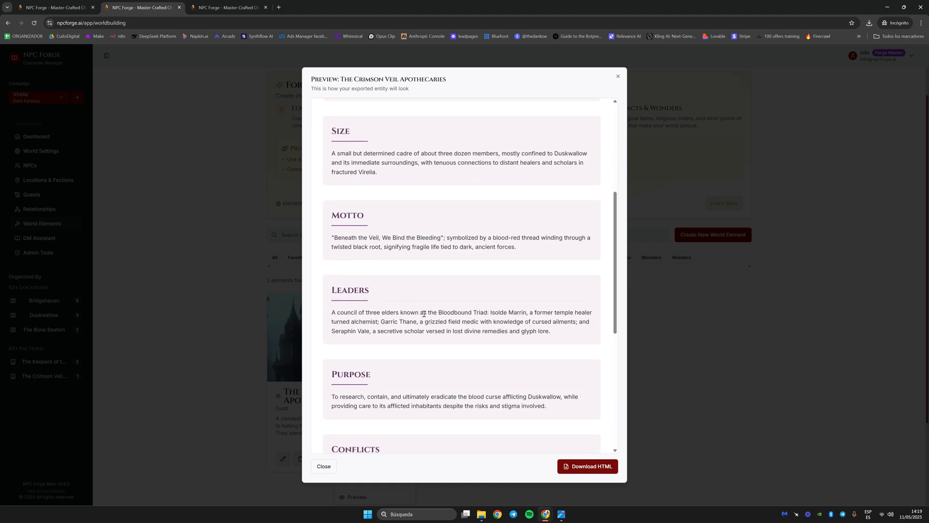
{"action": "scroll", "coordinate": [425, 314], "scroll_direction": "down", "scroll_amount": 1}
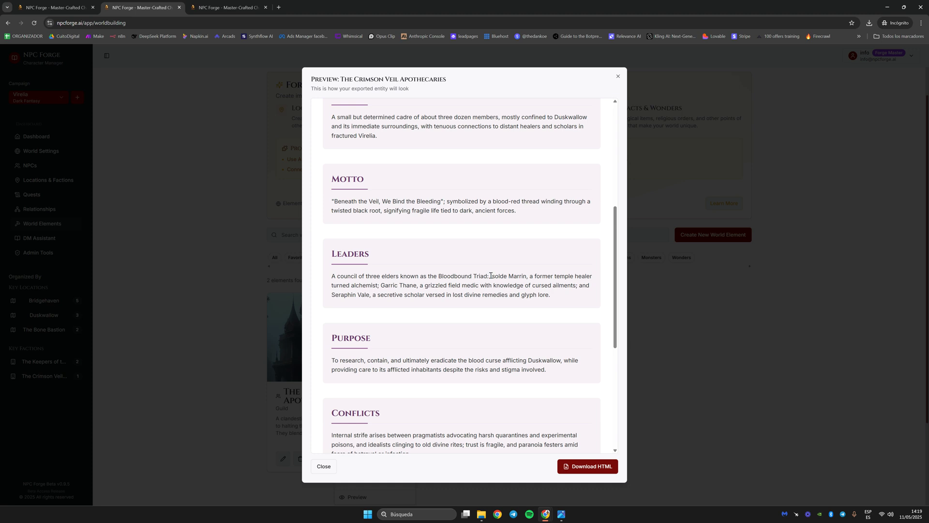
{"action": "left_click_drag", "start_coordinate": [490, 275], "coordinate": [379, 286]}
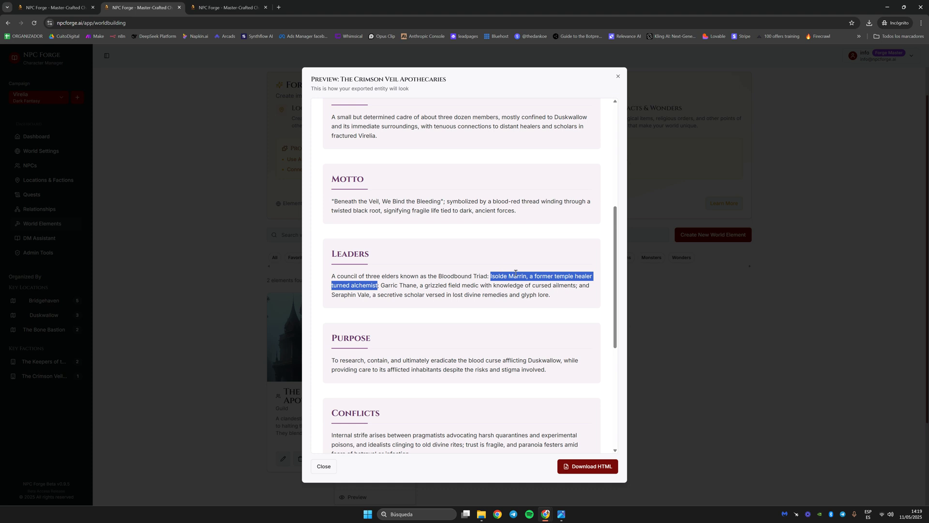
{"action": "right_click", "coordinate": [501, 271]}
{"action": "left_click", "coordinate": [512, 285]}
{"action": "left_click", "coordinate": [228, 7]}
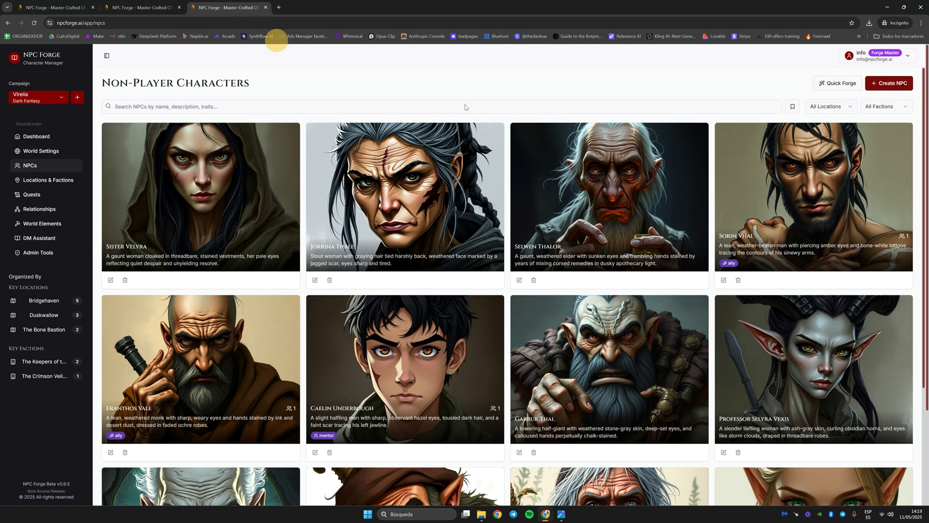
{"action": "left_click", "coordinate": [834, 87]}
- Set the healer turned alchemist's location to Duskwallow and faction to The Crimson Veil Apothecaries
{"action": "left_click", "coordinate": [728, 108]}
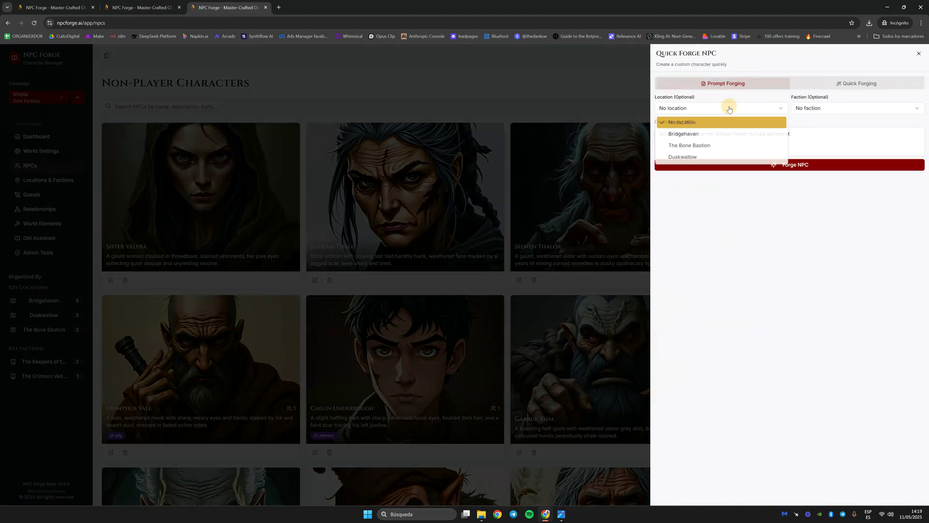
{"action": "left_click", "coordinate": [689, 158]}
{"action": "left_click", "coordinate": [833, 108]}
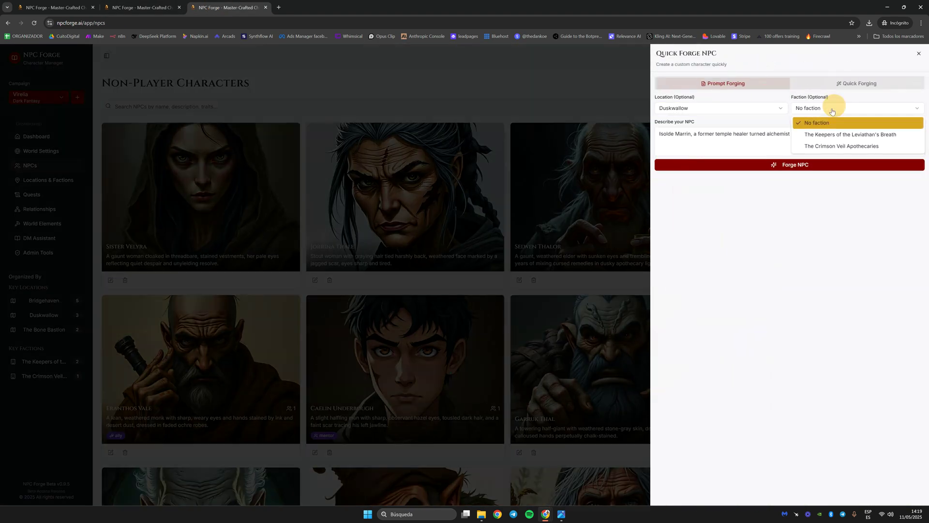
{"action": "left_click", "coordinate": [822, 146]}
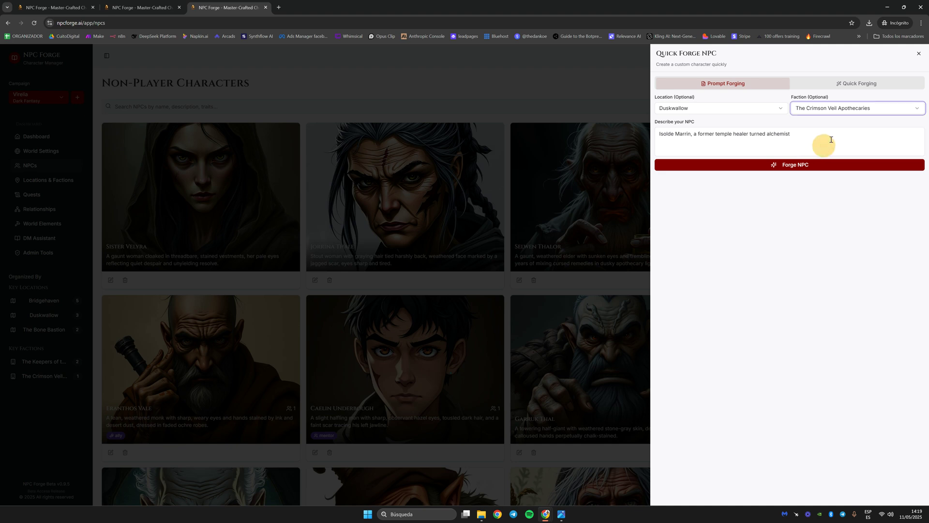
- Forge the healer turned alchemist, save her to the collection and return to the NPC collection
{"action": "left_click", "coordinate": [785, 166]}
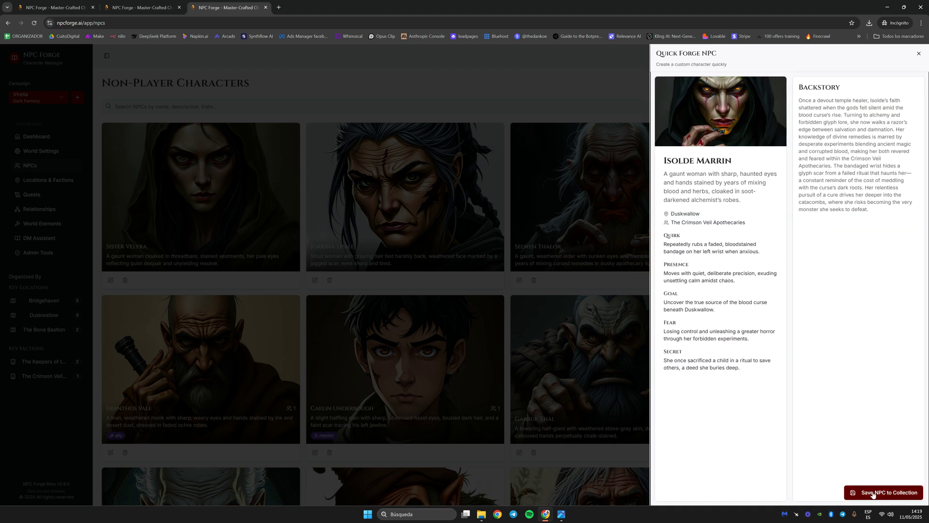
{"action": "left_click", "coordinate": [875, 493]}
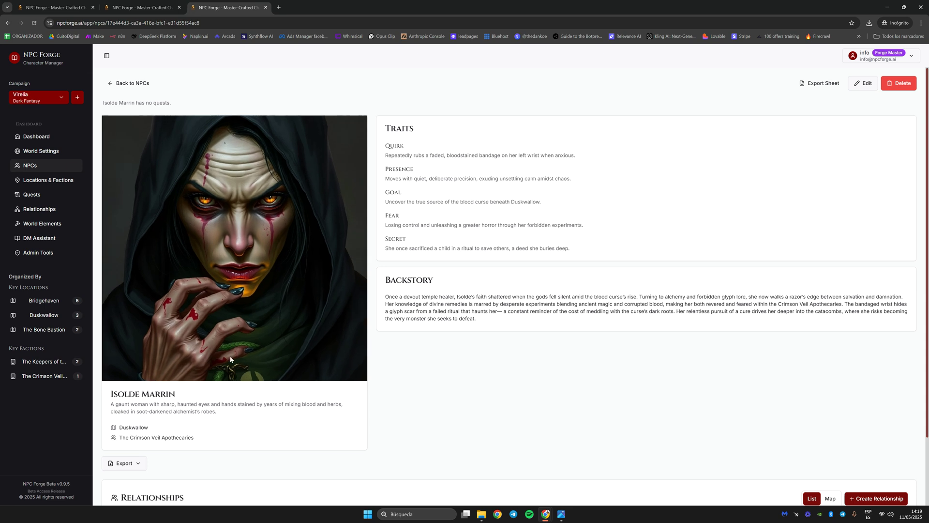
{"action": "left_click", "coordinate": [127, 83]}
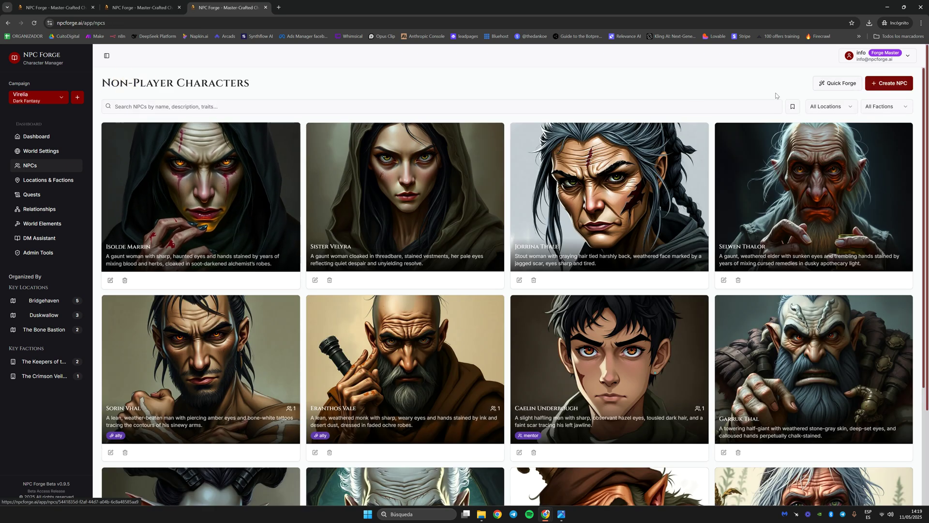
- Copy the grizzled field medic's description from The Crimson Veil Apothecaries' Leaders section into a new Quick Forge NPC description
{"action": "left_click", "coordinate": [833, 84]}
{"action": "left_click", "coordinate": [143, 7]}
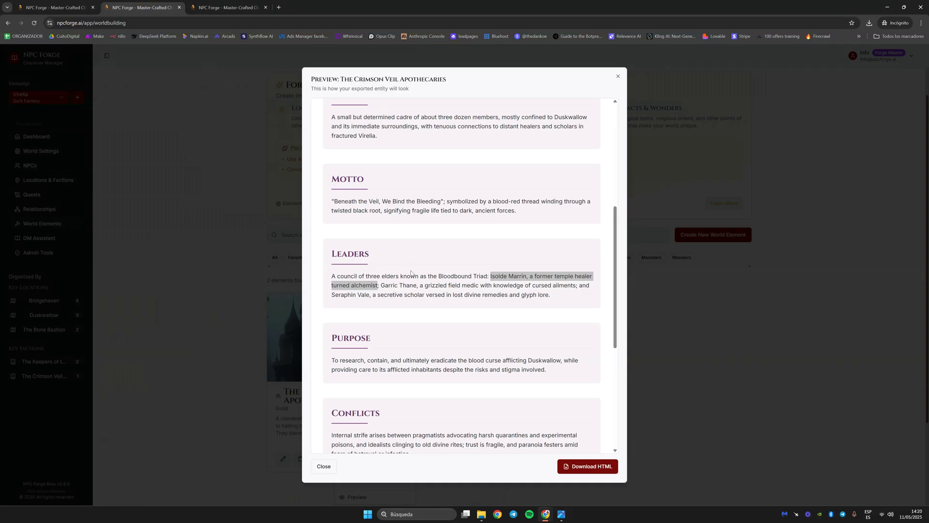
{"action": "left_click", "coordinate": [381, 286]}
{"action": "left_click_drag", "start_coordinate": [381, 286], "coordinate": [576, 286]}
{"action": "key", "text": "ctrl+c"}
{"action": "left_click", "coordinate": [227, 7]}
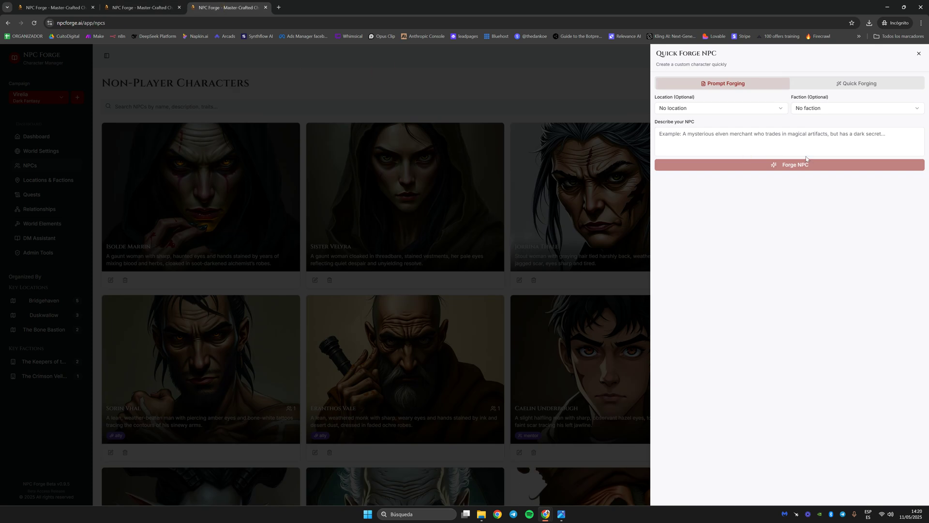
{"action": "left_click", "coordinate": [771, 133]}
{"action": "key", "text": "ctrl+v"}
- Set the field medic's location to Duskwallow and faction to The Crimson Veil Apothecaries, and end the description with ", he is a dwarf"
{"action": "left_click", "coordinate": [727, 109]}
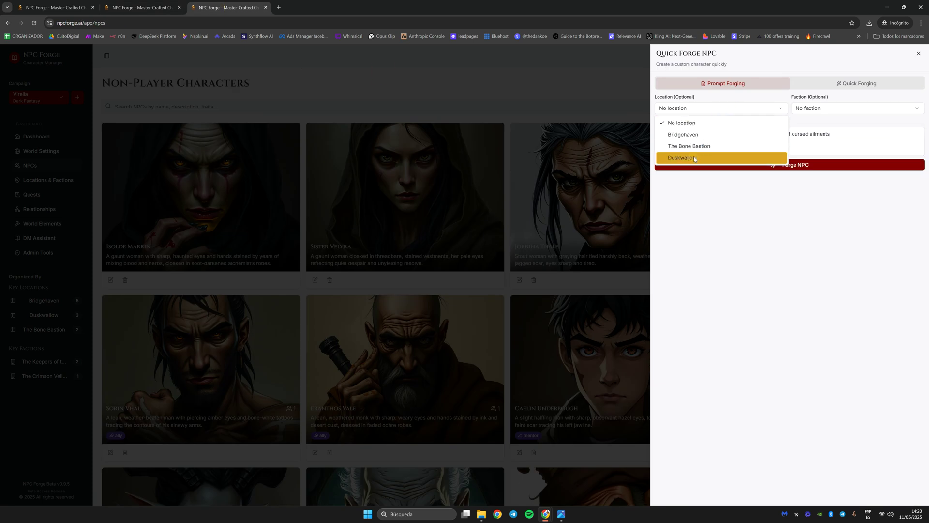
{"action": "left_click", "coordinate": [683, 157]}
{"action": "left_click", "coordinate": [833, 110]}
{"action": "left_click", "coordinate": [842, 146]}
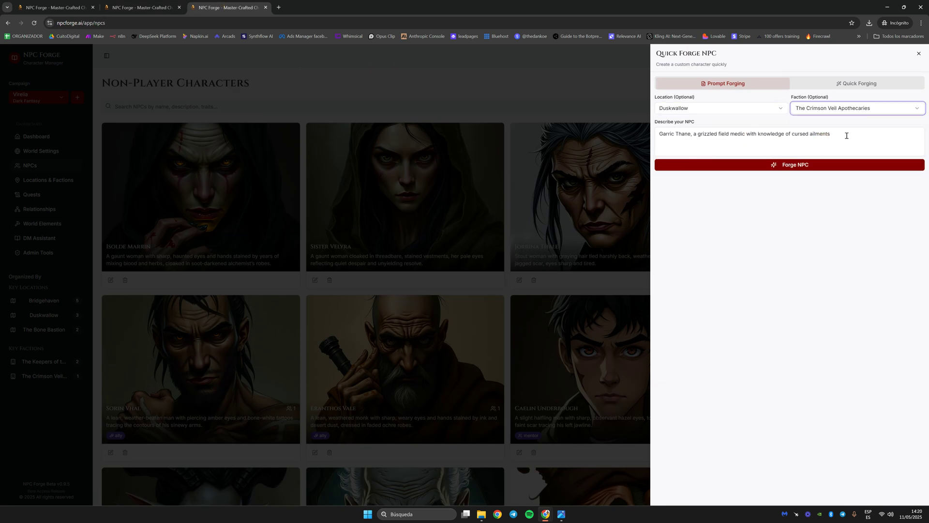
{"action": "left_click", "coordinate": [848, 135]}
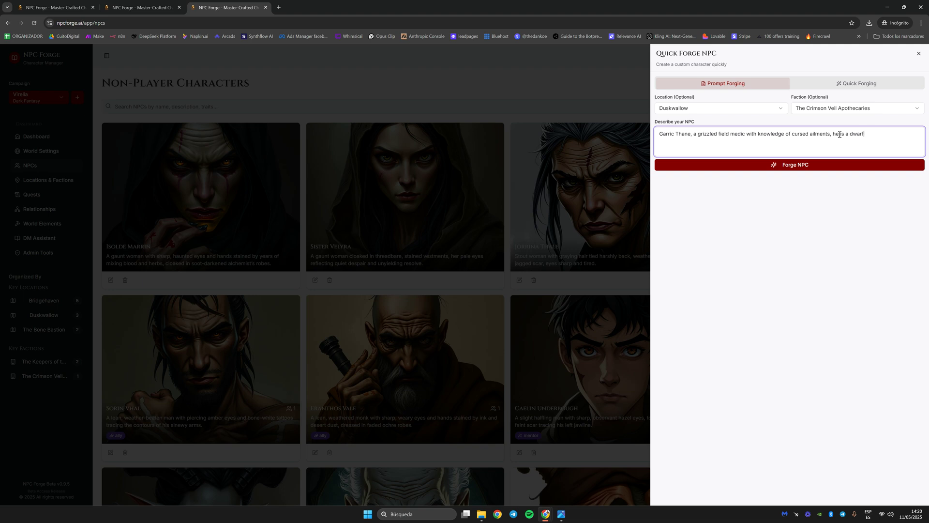
- Forge the dwarf field medic, save him to the collection and return to the NPC collection
{"action": "left_click", "coordinate": [793, 164]}
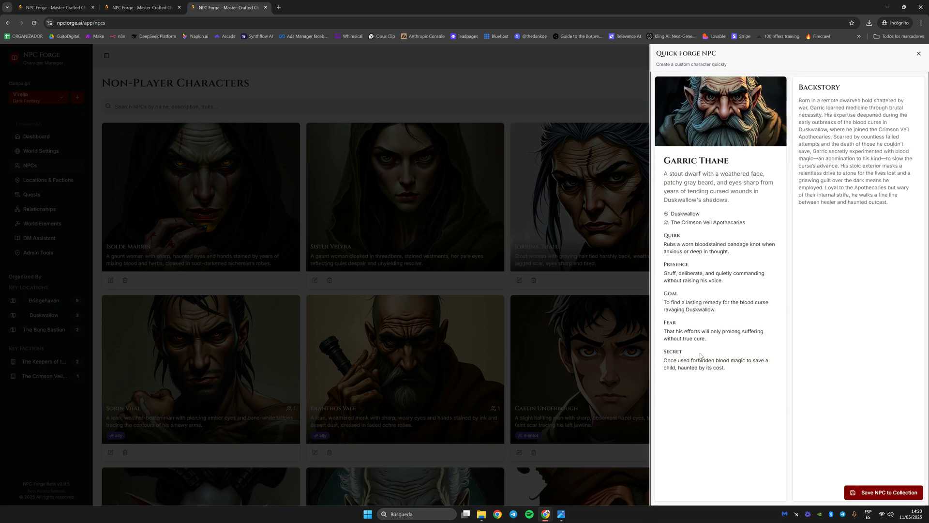
{"action": "left_click", "coordinate": [867, 489]}
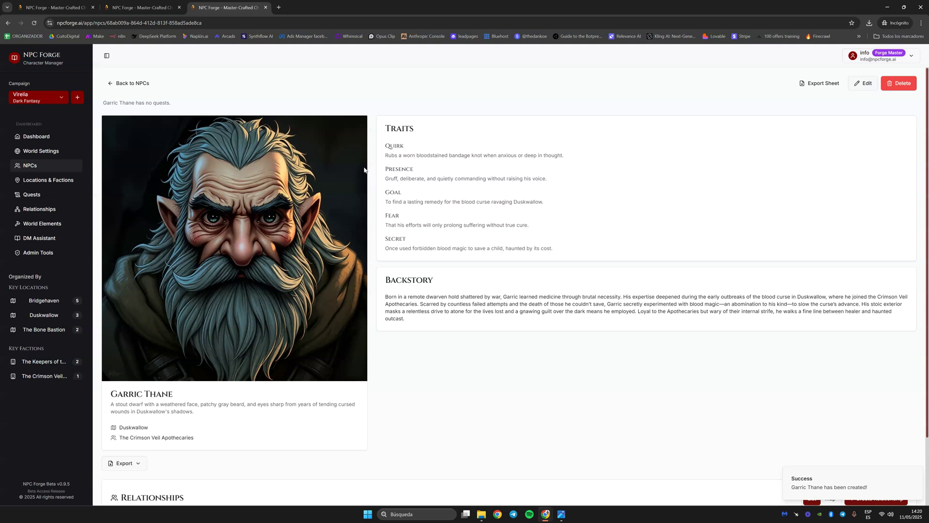
{"action": "left_click", "coordinate": [128, 83]}
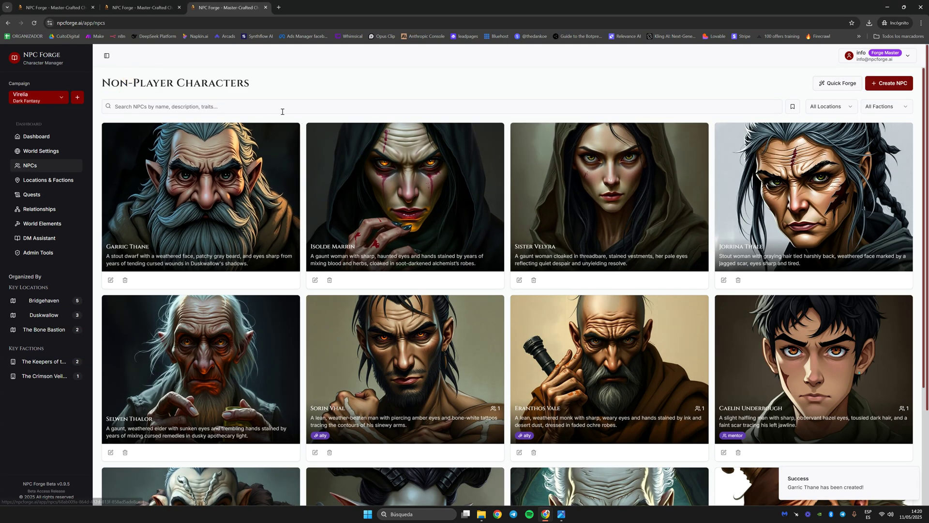
- Copy the secretive scholar's description from The Crimson Veil Apothecaries' Leaders section and go back to the NPC collection
{"action": "left_click", "coordinate": [140, 7]}
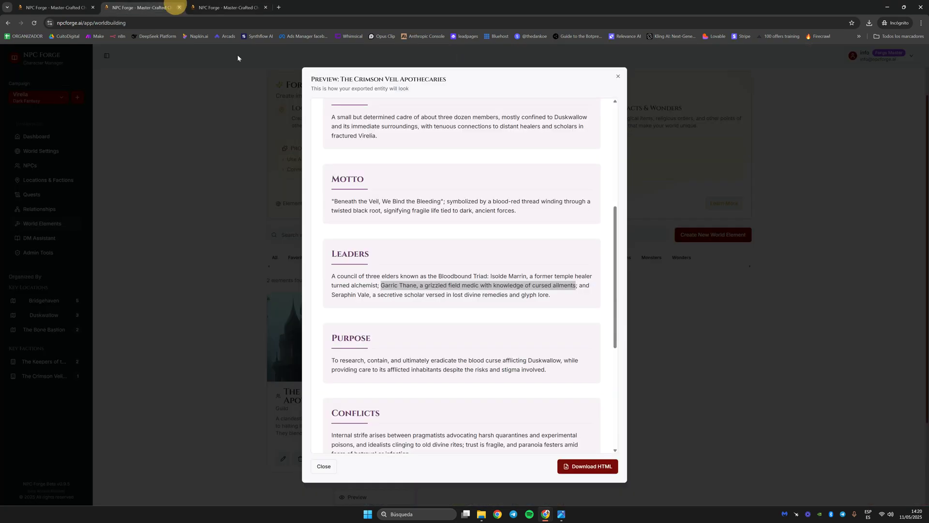
{"action": "left_click_drag", "start_coordinate": [332, 296], "coordinate": [548, 295]}
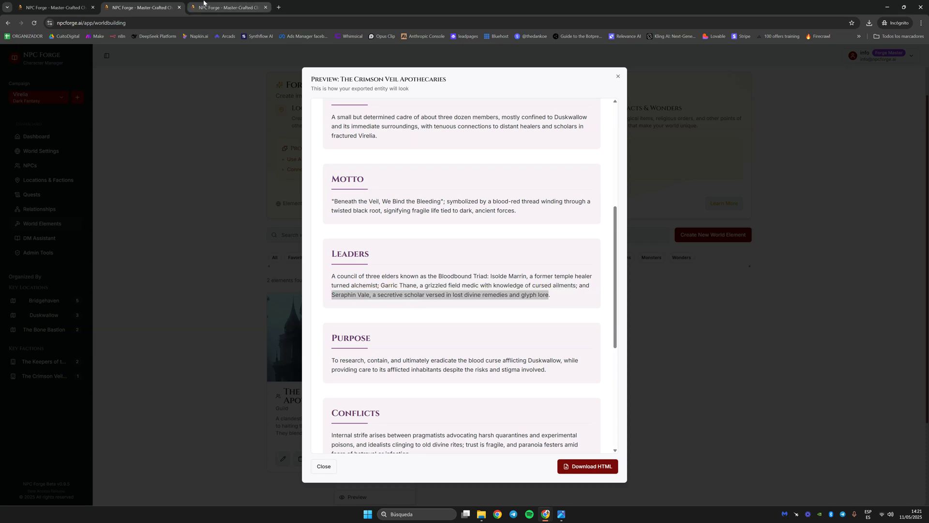
{"action": "left_click", "coordinate": [202, 4]}
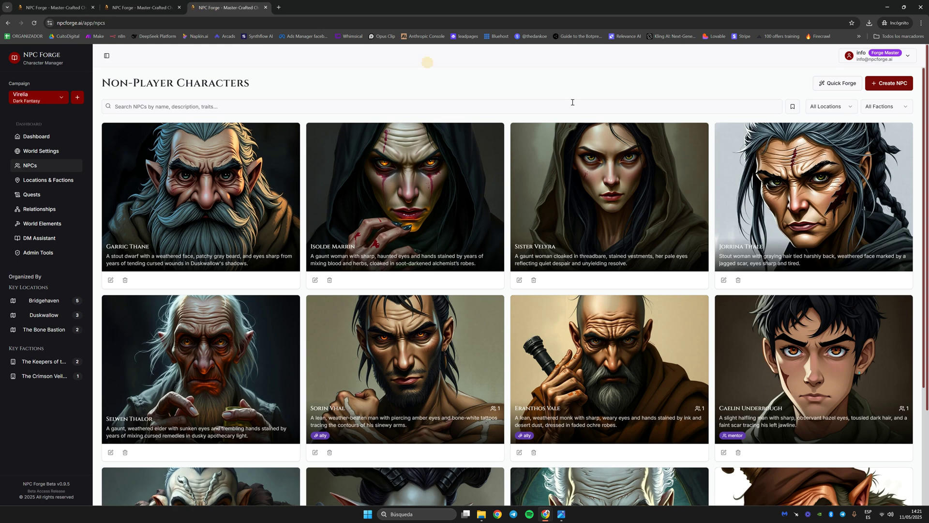
- Start a new Quick Forge NPC with location Duskwallow and faction The Crimson Veil Apothecaries
{"action": "left_click", "coordinate": [837, 81]}
{"action": "left_click", "coordinate": [721, 108]}
{"action": "left_click", "coordinate": [717, 157]}
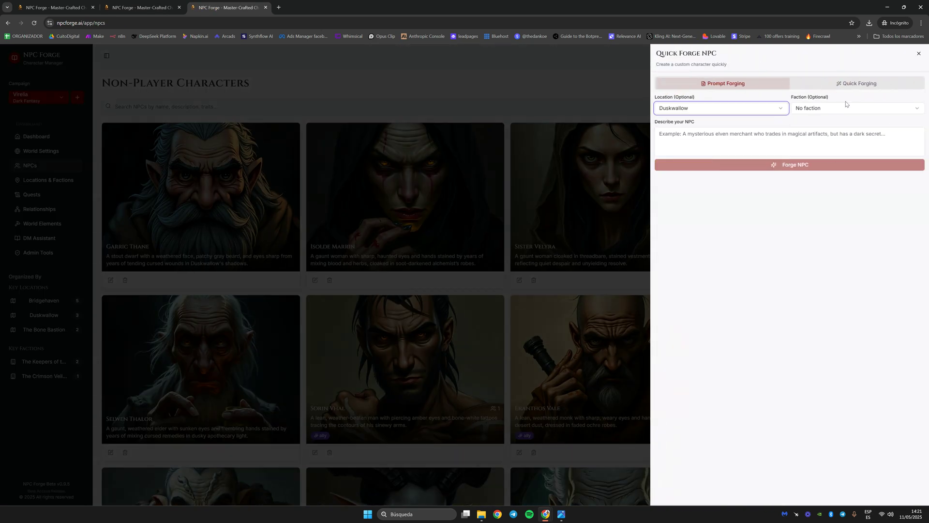
{"action": "left_click", "coordinate": [845, 108]}
{"action": "left_click", "coordinate": [813, 145]}
- Paste the secretive scholar's text as the NPC description, end it with ". He is a vampire" and forge the NPC
{"action": "left_click", "coordinate": [794, 141]}
{"action": "key", "text": "ctrl+v"}
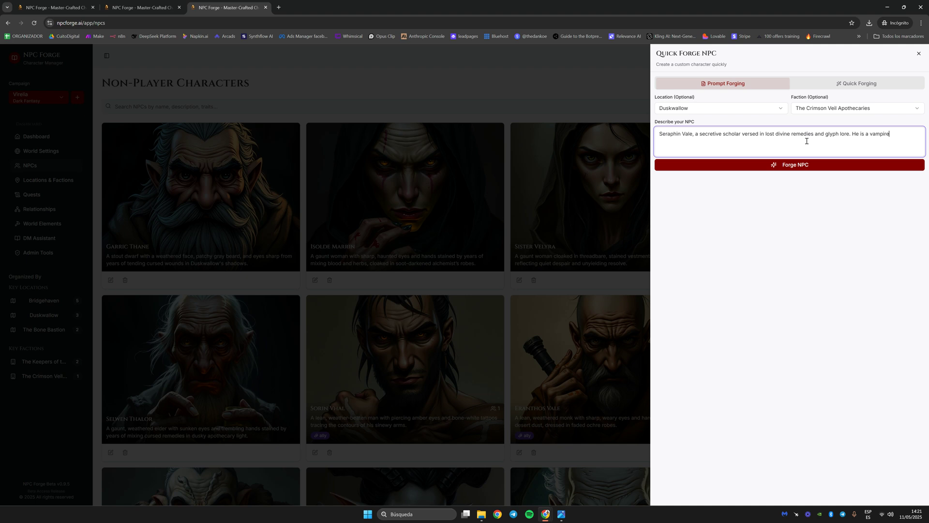
{"action": "left_click", "coordinate": [795, 165]}
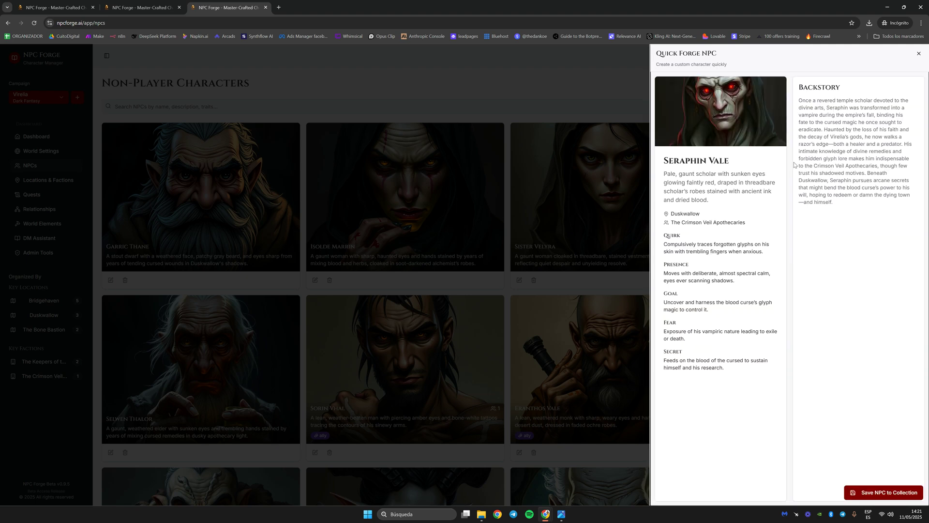
- Save the vampire scholar to the collection and return to the NPC collection
{"action": "left_click", "coordinate": [865, 495]}
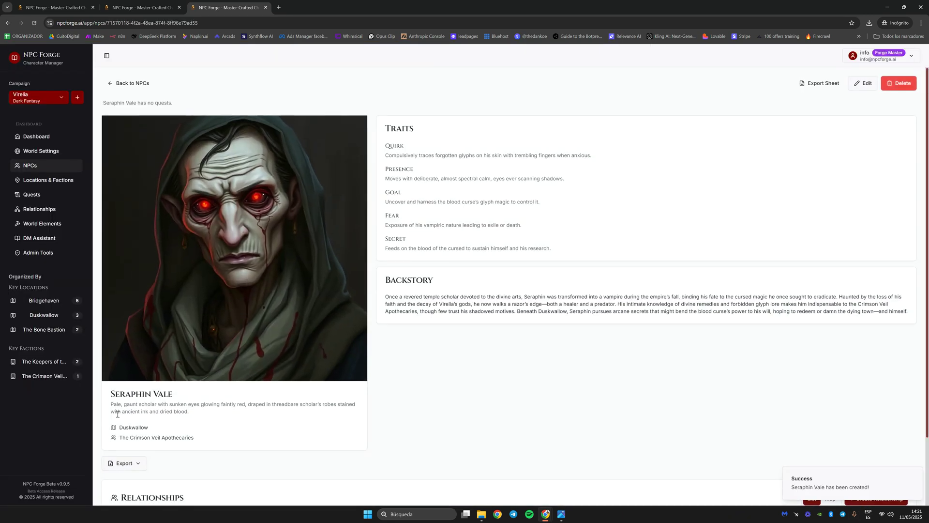
{"action": "left_click", "coordinate": [915, 473]}
{"action": "left_click", "coordinate": [130, 84]}
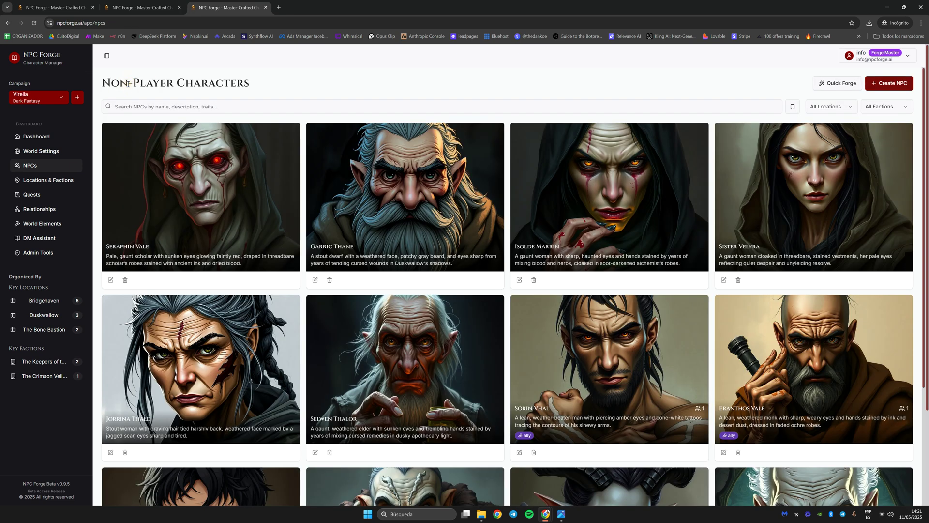
- Refresh Locations & Factions and open Duskwallow's details to look over the NPCs in this location
{"action": "left_click", "coordinate": [65, 181]}
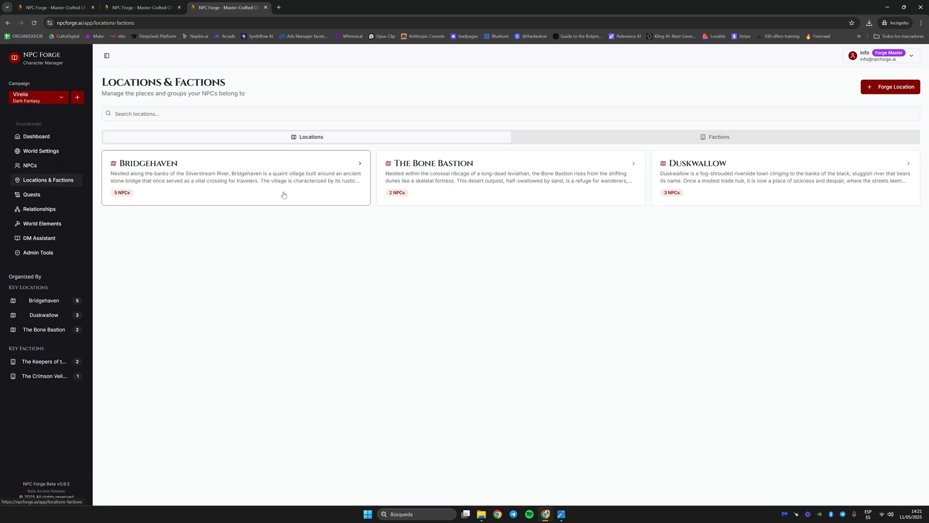
{"action": "left_click", "coordinate": [35, 23]}
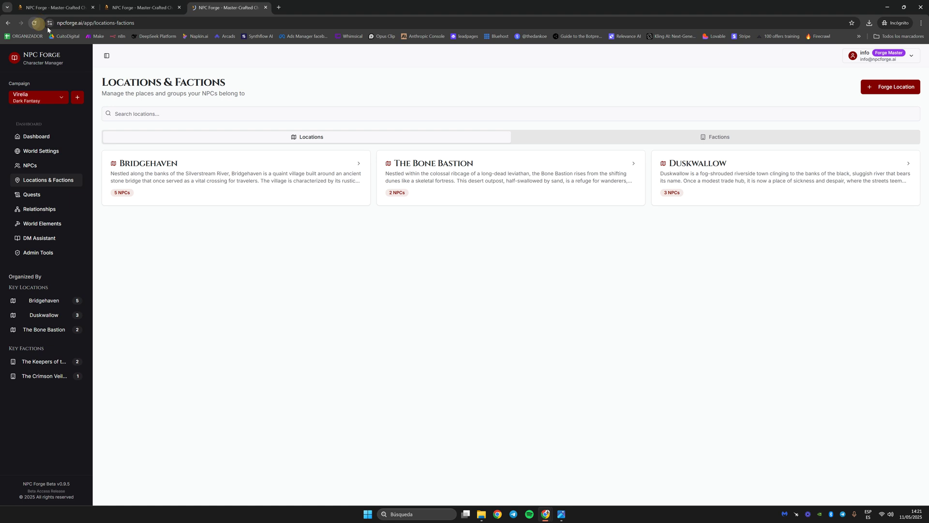
{"action": "left_click", "coordinate": [710, 171]}
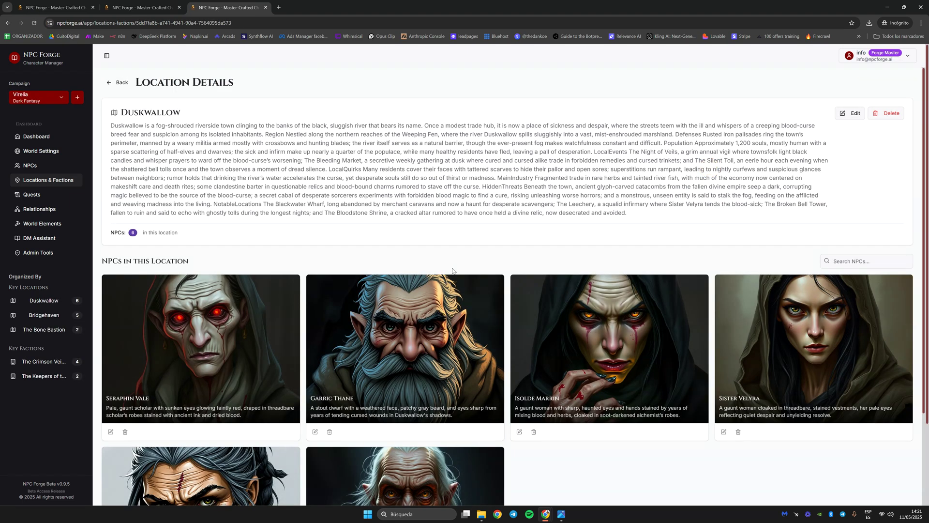
{"action": "scroll", "coordinate": [454, 271], "scroll_direction": "down", "scroll_amount": 2}
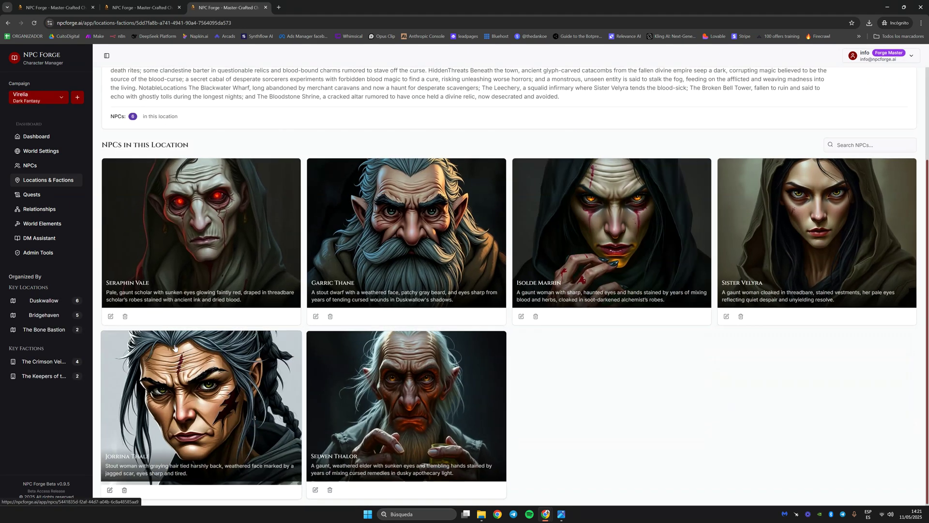
- Compare the NPCs listed for Duskwallow with the Leadership section in the exported preview of the town
{"action": "scroll", "coordinate": [611, 281], "scroll_direction": "up", "scroll_amount": 1}
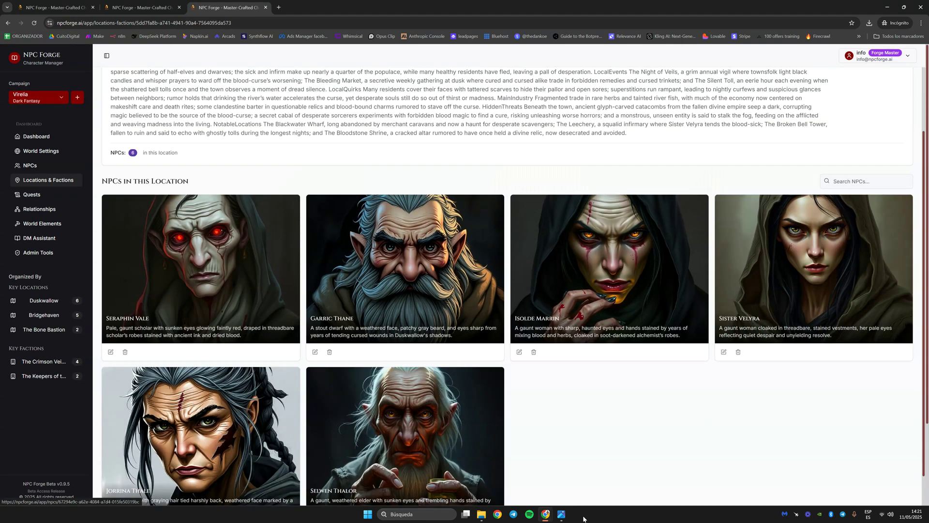
{"action": "left_click", "coordinate": [563, 515]}
{"action": "left_click", "coordinate": [562, 515]}
{"action": "scroll", "coordinate": [541, 337], "scroll_direction": "down", "scroll_amount": 1}
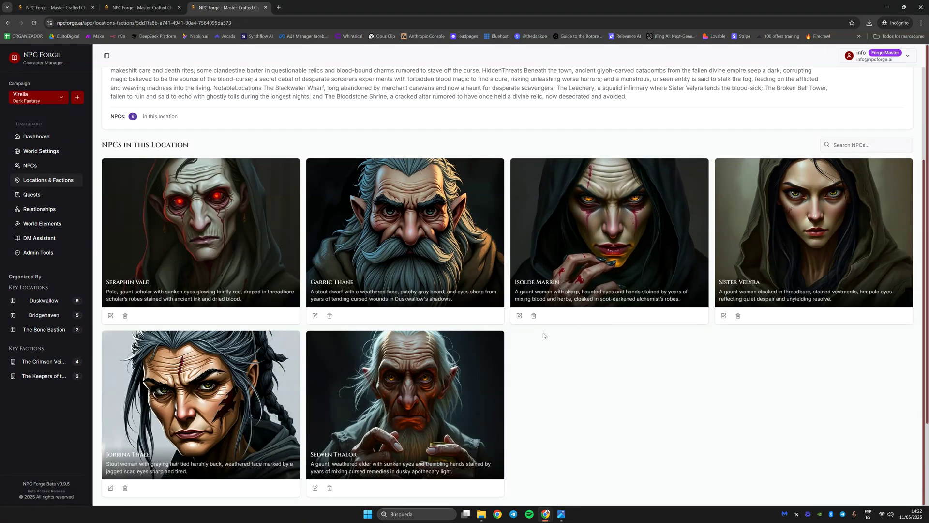
{"action": "scroll", "coordinate": [544, 335], "scroll_direction": "up", "scroll_amount": 1}
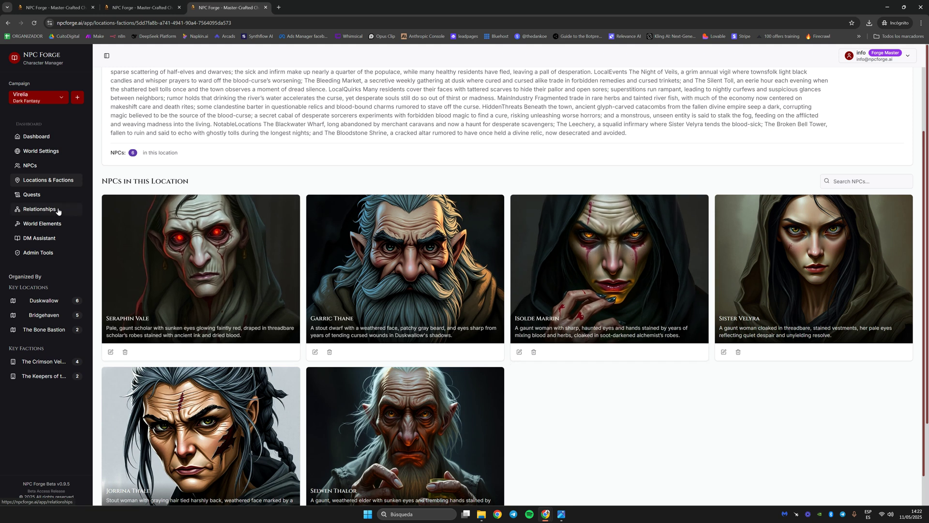
{"action": "scroll", "coordinate": [544, 376], "scroll_direction": "down", "scroll_amount": 1}
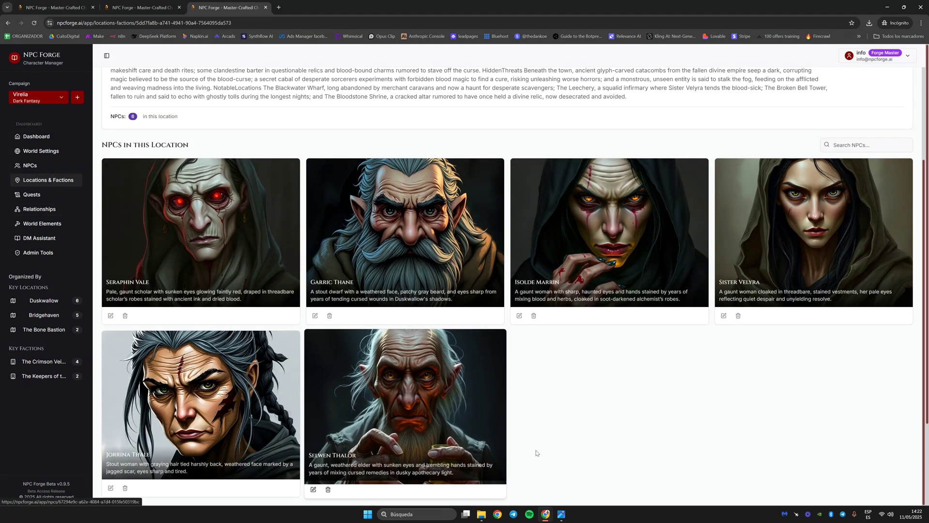
{"action": "left_click", "coordinate": [85, 7]}
{"action": "left_click", "coordinate": [408, 268]}
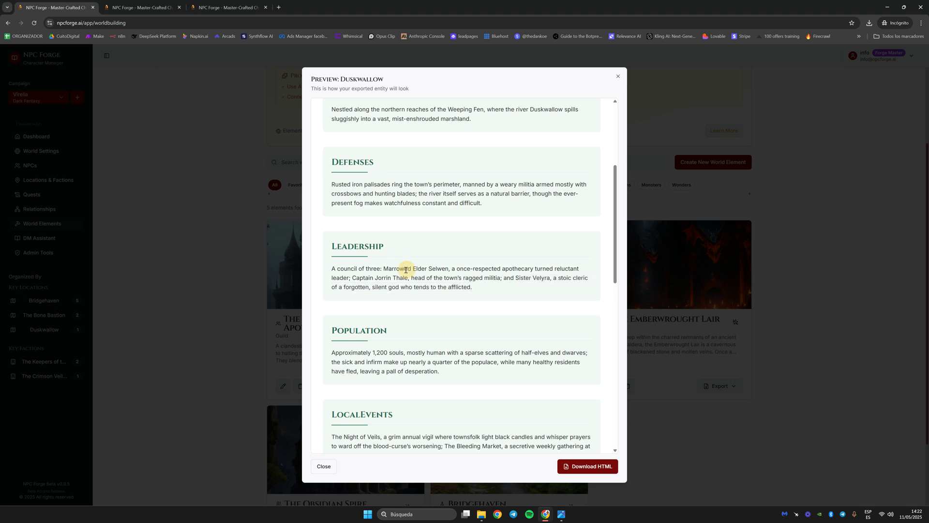
{"action": "left_click_drag", "start_coordinate": [382, 268], "coordinate": [460, 268]}
{"action": "left_click", "coordinate": [473, 268]}
{"action": "key", "text": "ctrl+Tab"}
{"action": "key", "text": "ctrl+Tab"}
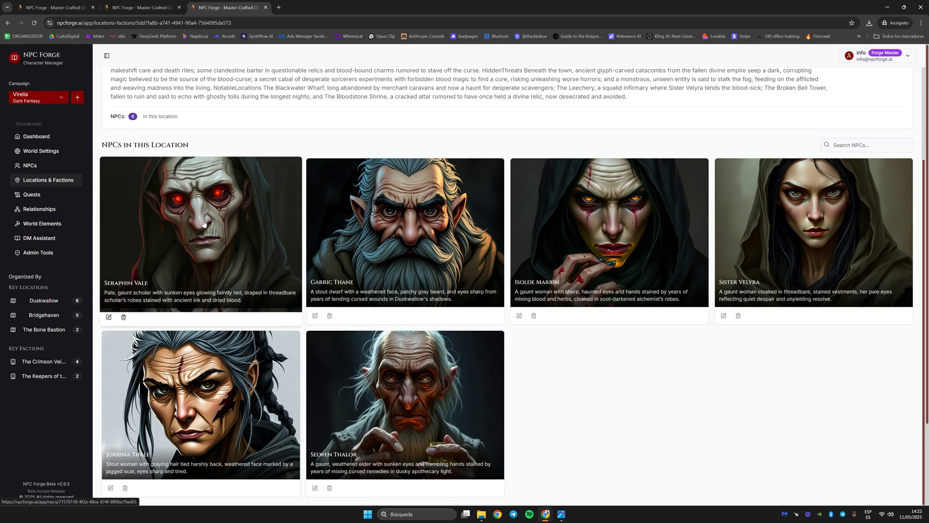
- Open Seraphin Vale for editing and generate a new backstory with AI in the background details
{"action": "left_click", "coordinate": [220, 210]}
{"action": "left_click", "coordinate": [863, 83]}
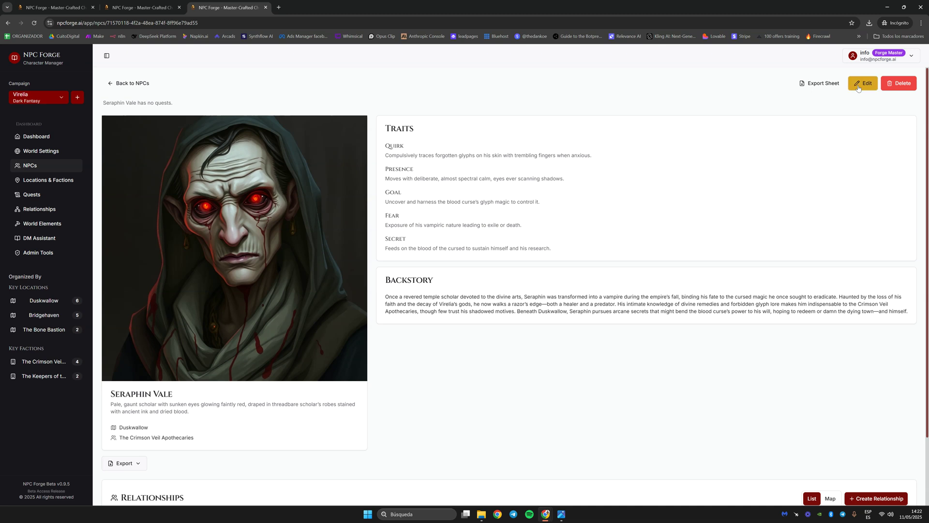
{"action": "left_click", "coordinate": [508, 125]}
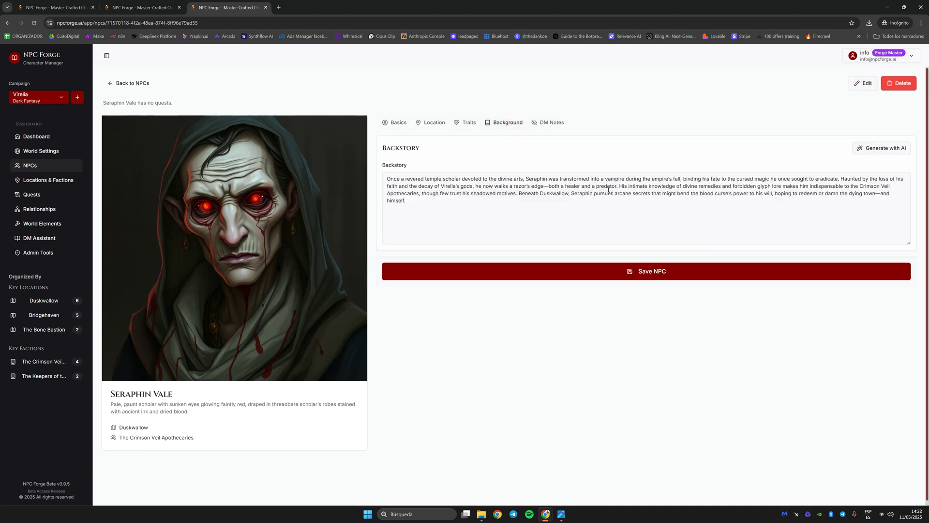
{"action": "left_click", "coordinate": [881, 148]}
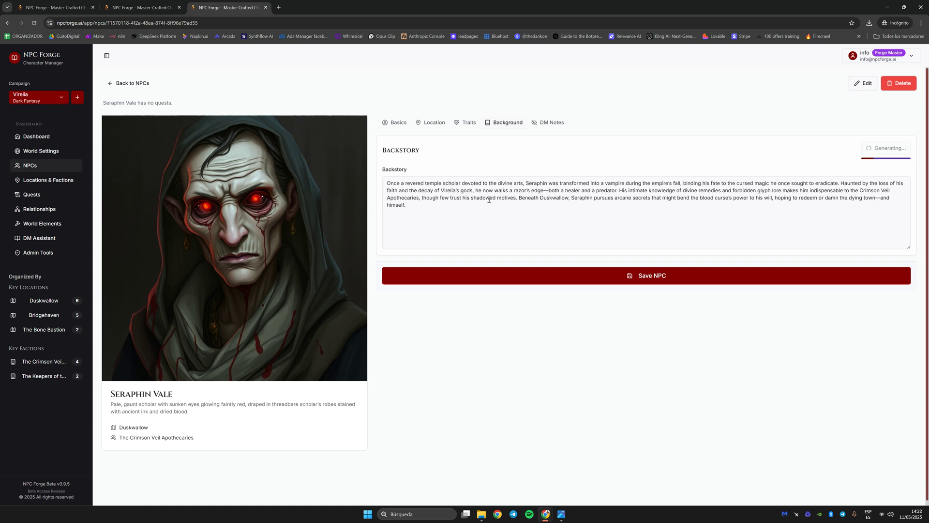
- Enlarge the backstory field to look over the text, save Seraphin Vale and return to the NPC collection
{"action": "scroll", "coordinate": [627, 211], "scroll_direction": "down", "scroll_amount": 1}
{"action": "left_click_drag", "start_coordinate": [911, 241], "coordinate": [911, 261]}
{"action": "scroll", "coordinate": [468, 193], "scroll_direction": "up", "scroll_amount": 2}
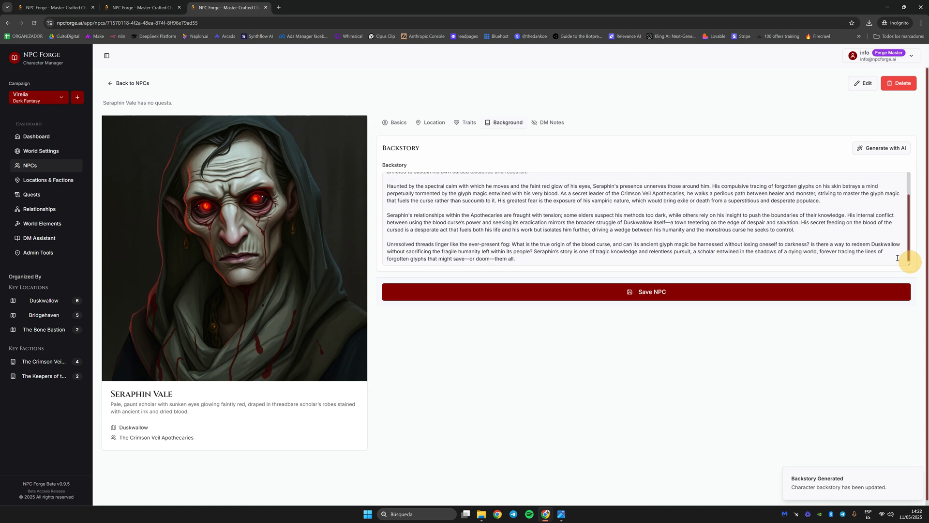
{"action": "left_click", "coordinate": [615, 293]}
{"action": "left_click", "coordinate": [107, 82]}
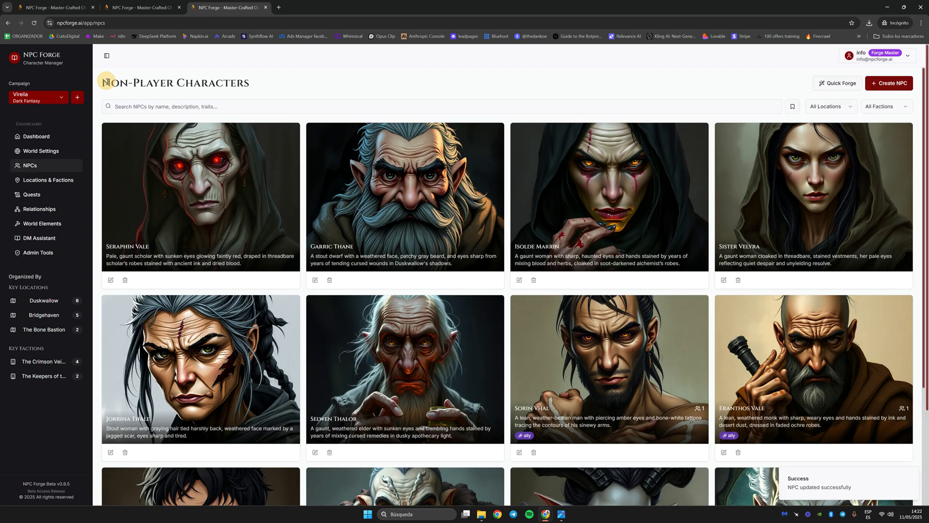
- Start a new relationship from the relationship list with Selwen Thalor as the primary NPC, checking Duskwallow's Leadership text
{"action": "left_click", "coordinate": [58, 209]}
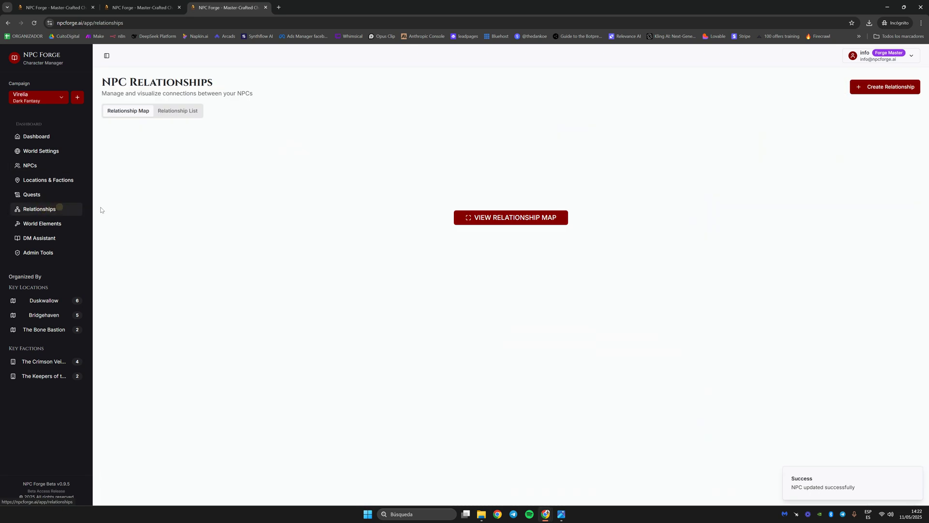
{"action": "left_click", "coordinate": [188, 118]}
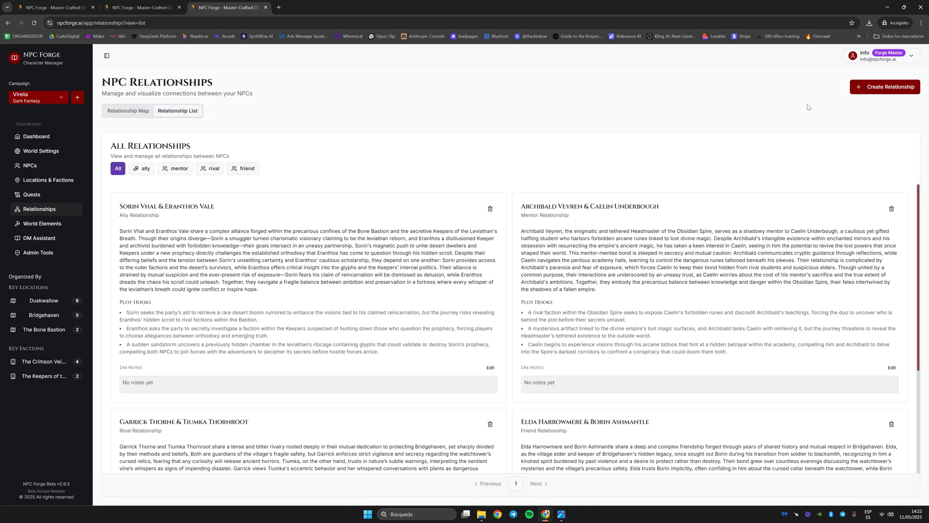
{"action": "left_click", "coordinate": [871, 88]}
{"action": "left_click", "coordinate": [424, 129]}
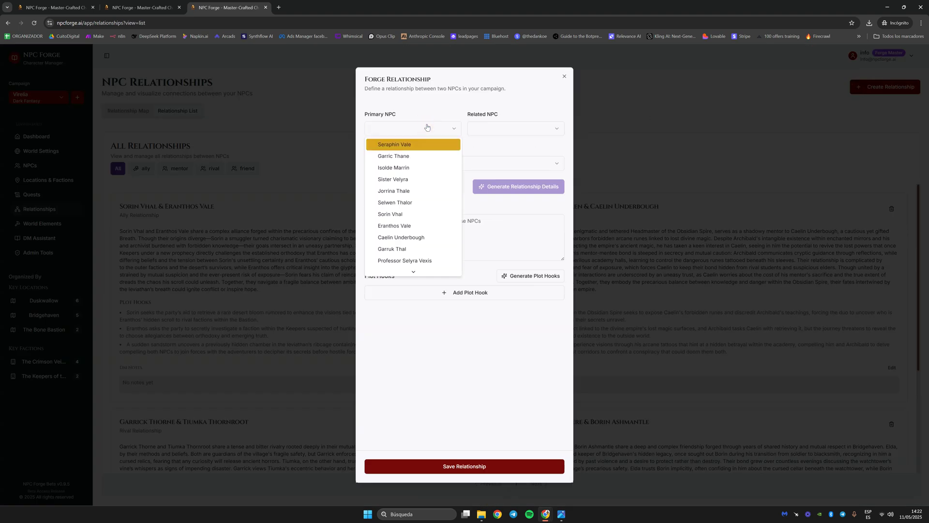
{"action": "left_click", "coordinate": [397, 203]}
{"action": "left_click", "coordinate": [58, 6]}
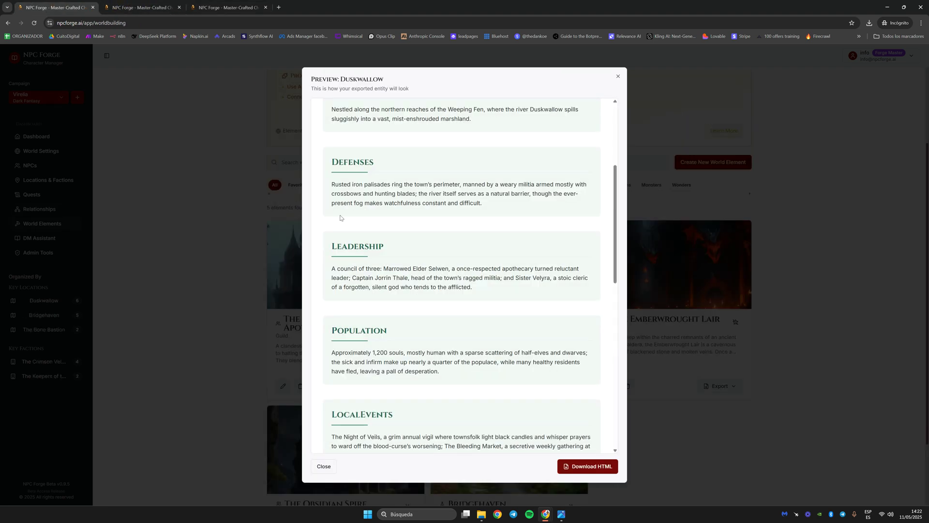
{"action": "left_click", "coordinate": [228, 7]}
{"action": "left_click", "coordinate": [413, 128]}
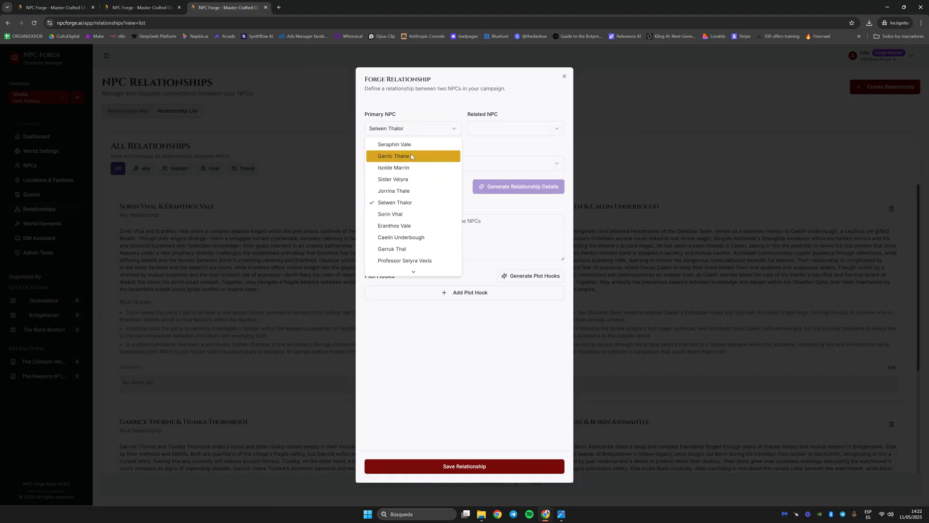
{"action": "left_click", "coordinate": [401, 203]}
- Set Seraphin Vale as the related NPC, choose the Business relationship type and generate the relationship details
{"action": "left_click", "coordinate": [480, 131]}
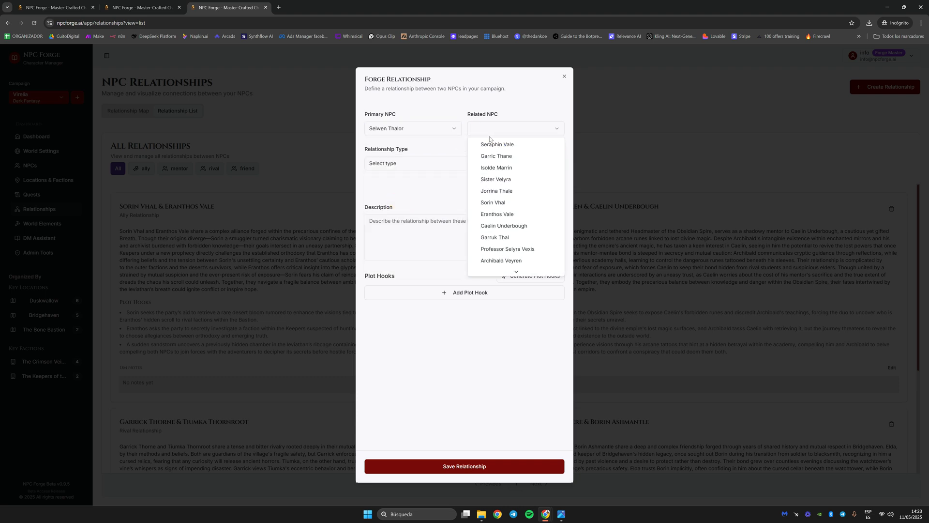
{"action": "left_click", "coordinate": [497, 146]}
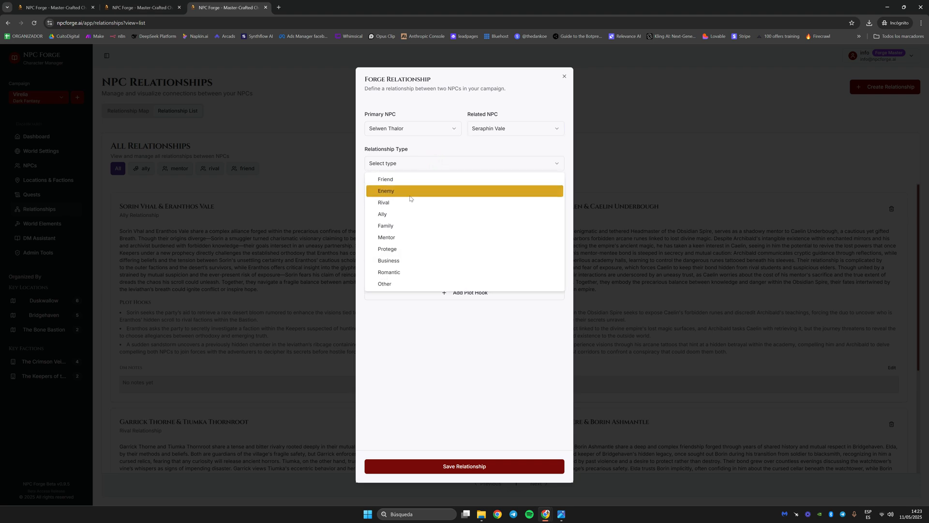
{"action": "left_click", "coordinate": [396, 262]}
{"action": "left_click", "coordinate": [496, 186]}
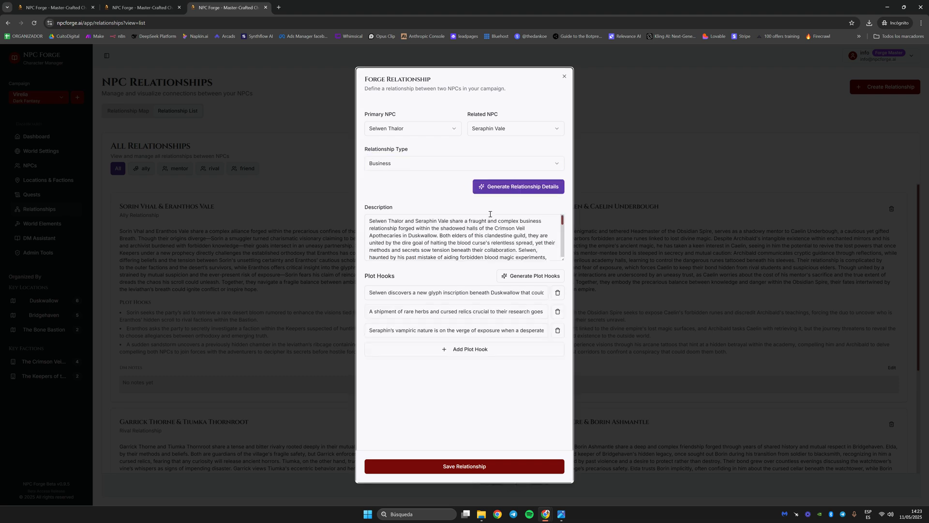
- Enlarge the description field to read the generated text and save the relationship
{"action": "left_click_drag", "start_coordinate": [561, 259], "coordinate": [555, 406]}
{"action": "scroll", "coordinate": [568, 369], "scroll_direction": "down", "scroll_amount": 2}
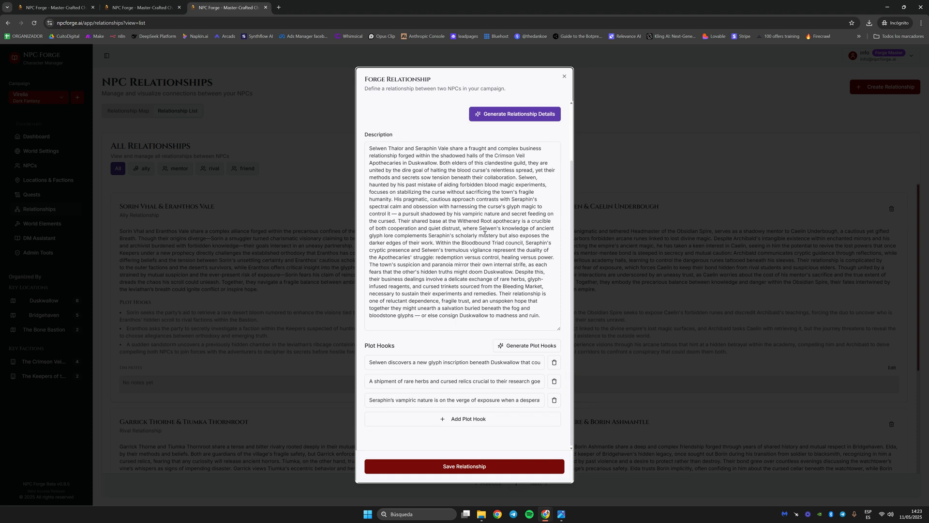
{"action": "scroll", "coordinate": [526, 238], "scroll_direction": "down", "scroll_amount": 1}
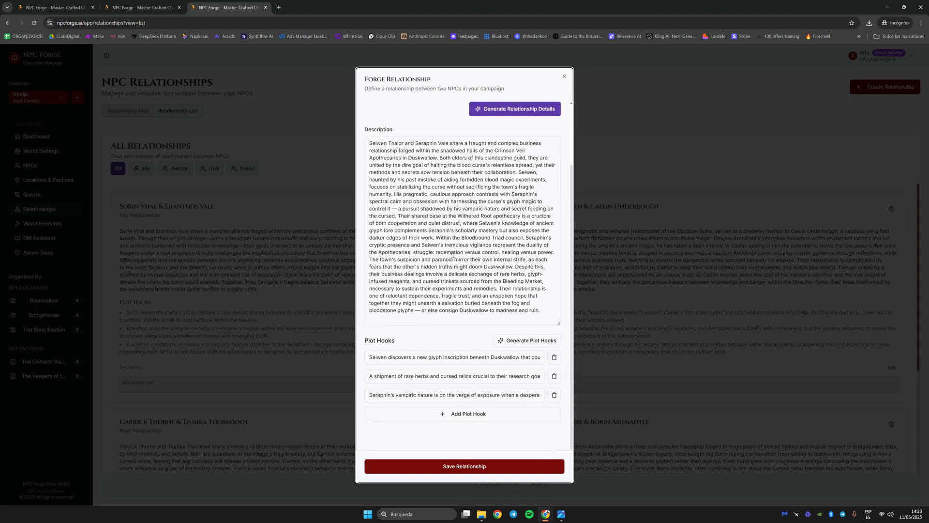
{"action": "left_click", "coordinate": [460, 466]}
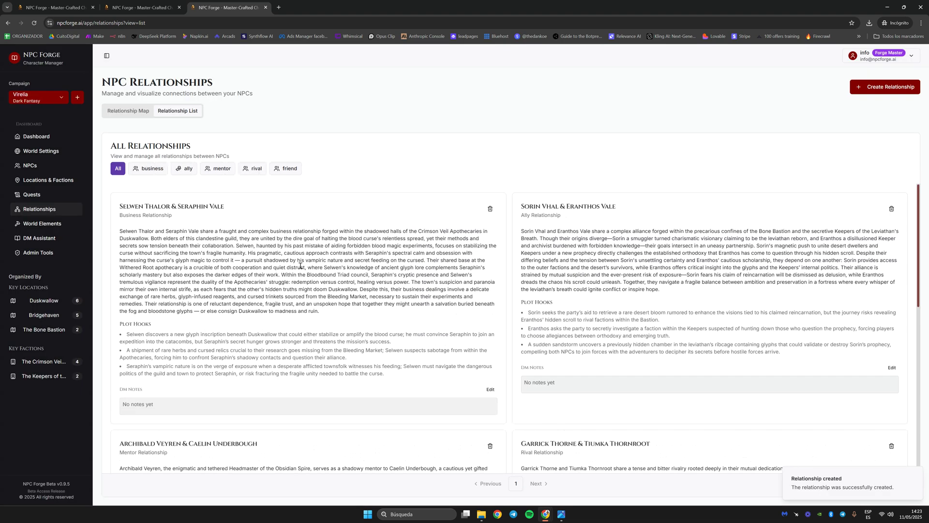
- Filter the relationship list to business and read through the plot hooks between Selwen Thalor and Seraphin Vale
{"action": "left_click", "coordinate": [155, 173]}
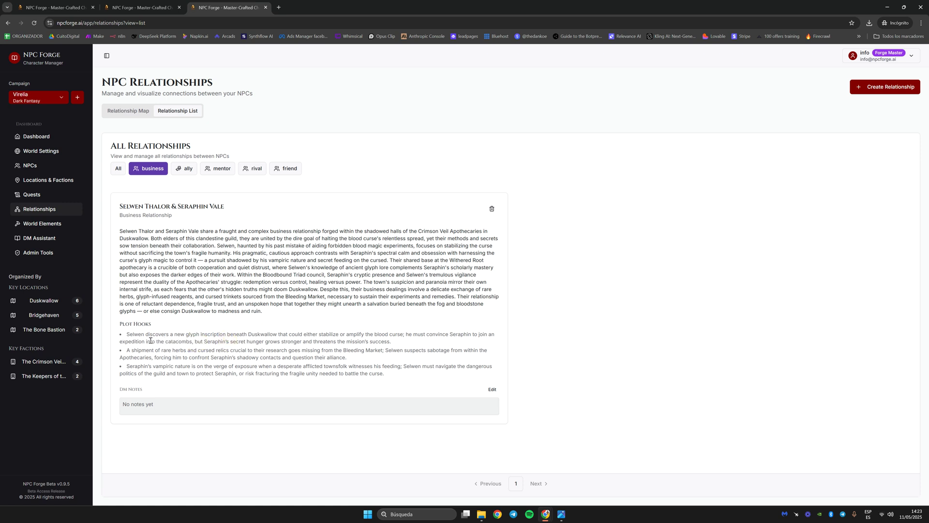
{"action": "left_click_drag", "start_coordinate": [150, 341], "coordinate": [216, 342]}
{"action": "left_click", "coordinate": [244, 340]}
{"action": "left_click_drag", "start_coordinate": [405, 343], "coordinate": [114, 332]}
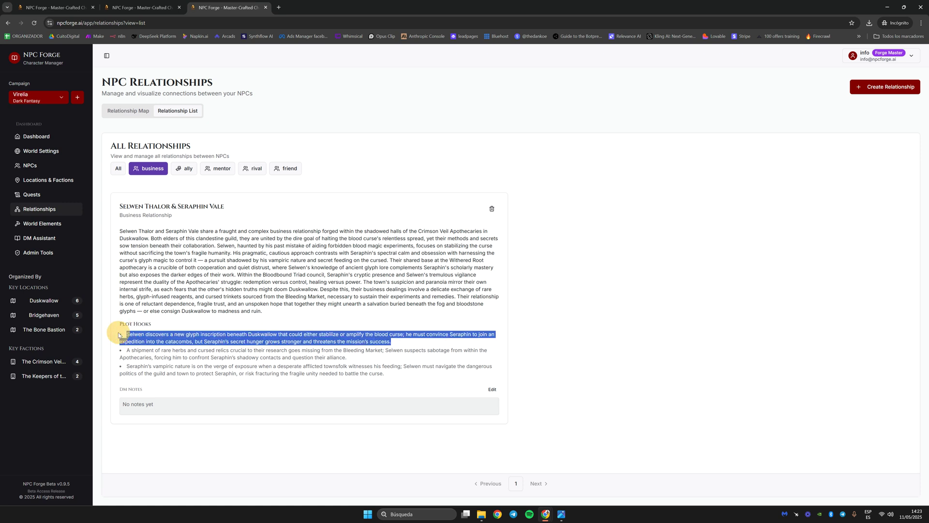
{"action": "left_click", "coordinate": [201, 347]}
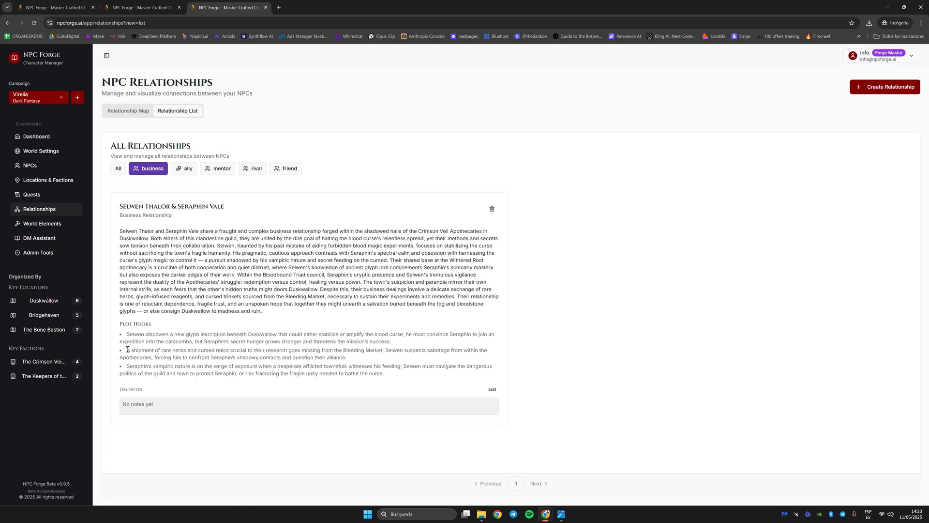
{"action": "left_click_drag", "start_coordinate": [127, 349], "coordinate": [370, 358]}
{"action": "left_click", "coordinate": [363, 359]}
{"action": "left_click_drag", "start_coordinate": [408, 374], "coordinate": [123, 333]}
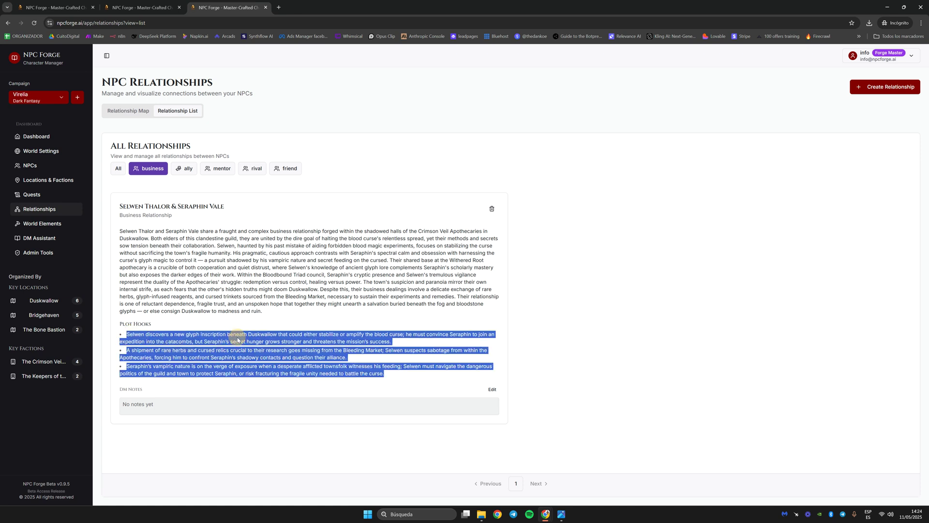
{"action": "left_click", "coordinate": [194, 320]}
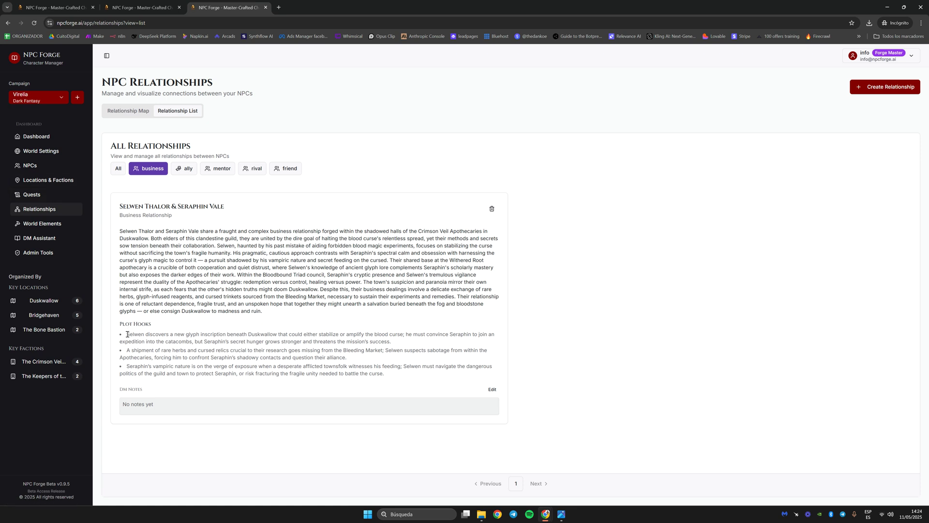
- Copy the first plot hook about the glyph inscription and start forging a new quest with Selwen Thalor as quest giver
{"action": "left_click_drag", "start_coordinate": [126, 334], "coordinate": [446, 341]}
{"action": "key", "text": "ctrl+c"}
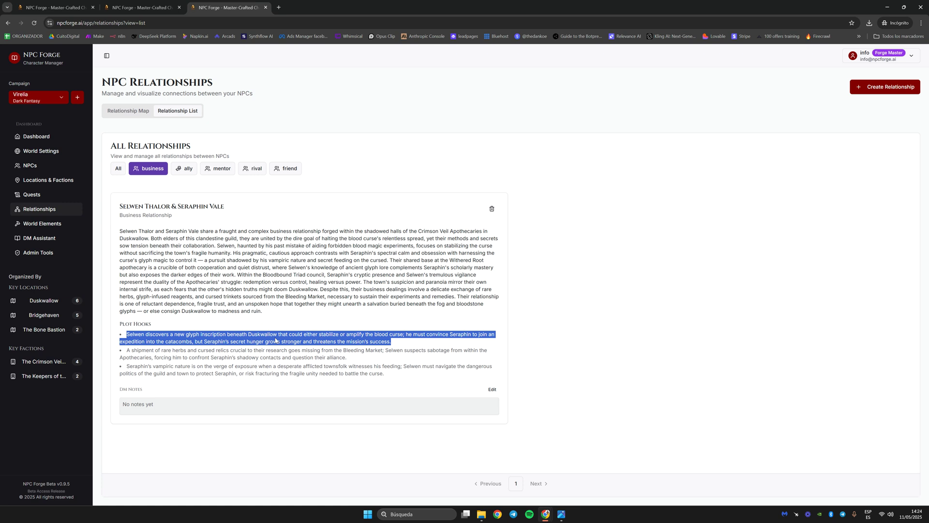
{"action": "left_click", "coordinate": [47, 195]}
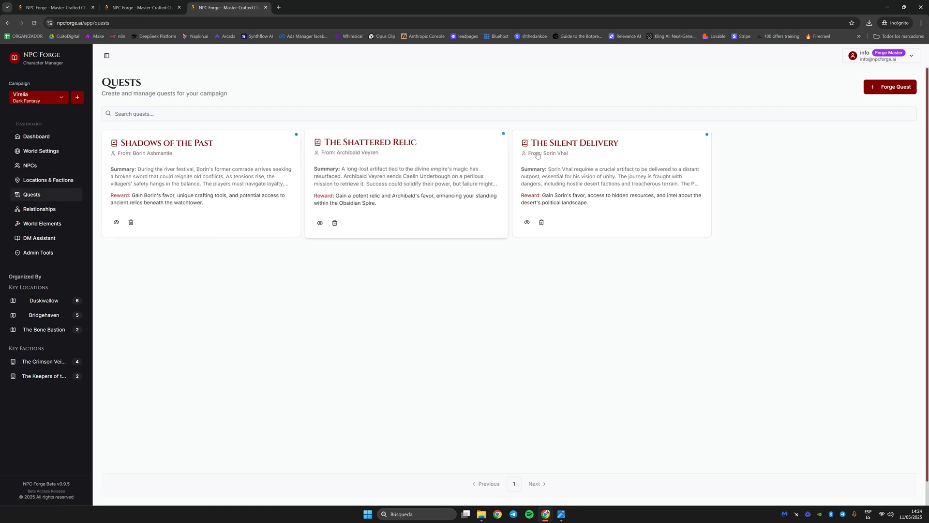
{"action": "left_click", "coordinate": [879, 91]}
{"action": "left_click", "coordinate": [386, 173]}
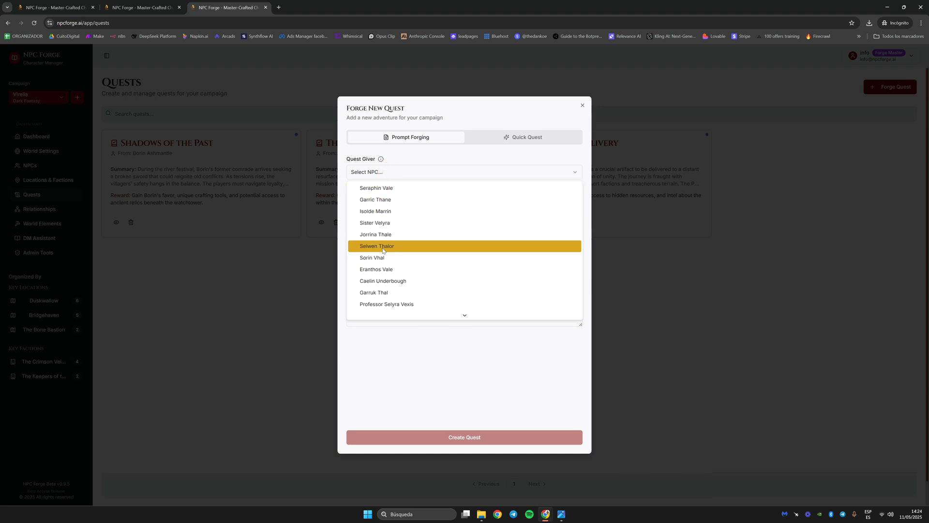
{"action": "left_click", "coordinate": [384, 248]}
- Choose the Standard Quest template, paste the copied plot hook as the quest prompt, and generate the quest to review it
{"action": "left_click", "coordinate": [386, 211]}
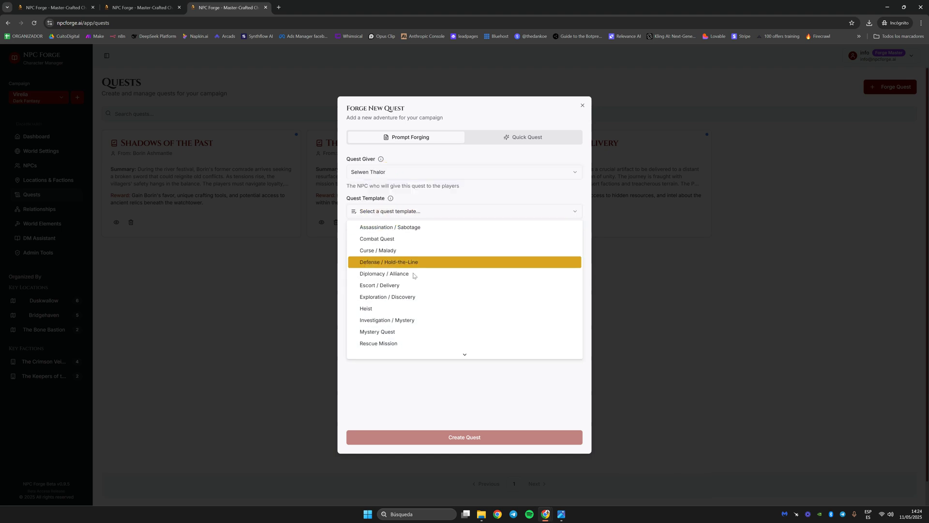
{"action": "scroll", "coordinate": [411, 338], "scroll_direction": "down", "scroll_amount": 2}
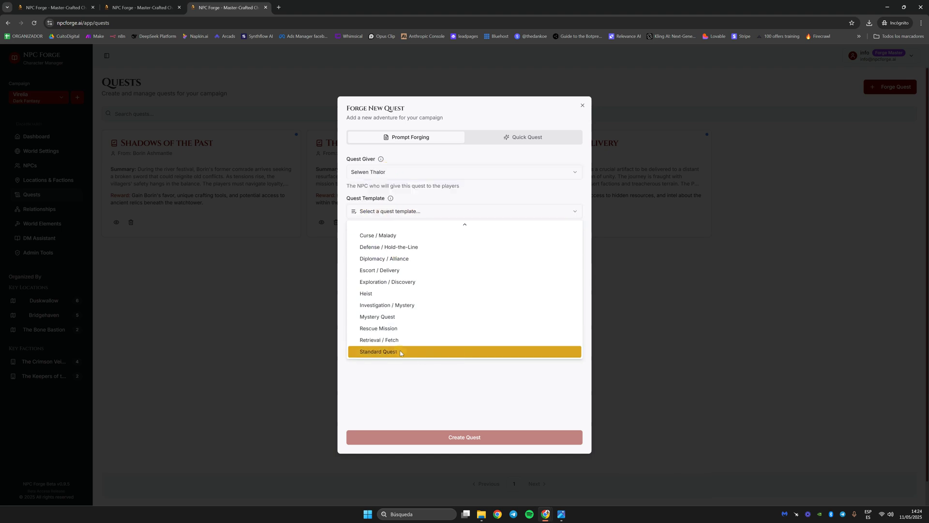
{"action": "left_click", "coordinate": [406, 352]}
{"action": "left_click", "coordinate": [424, 293]}
{"action": "key", "text": "ctrl+v"}
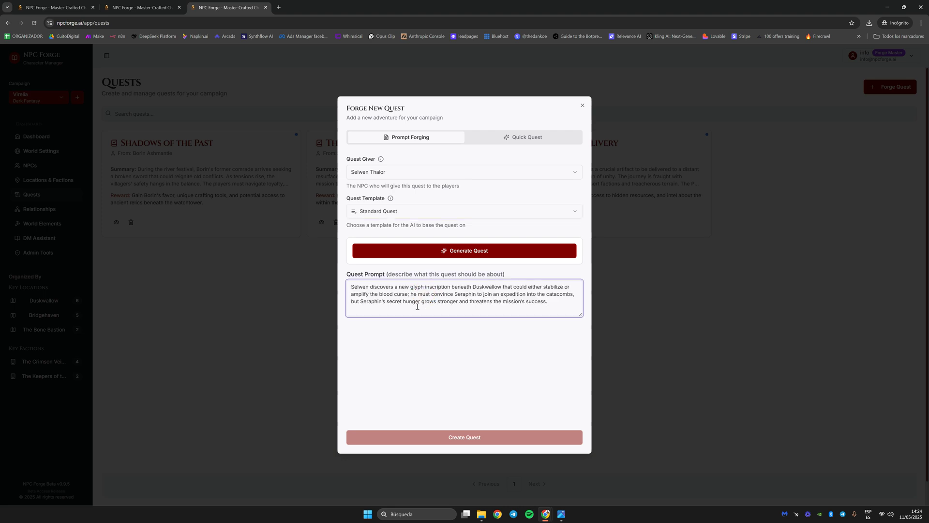
{"action": "left_click", "coordinate": [463, 255]}
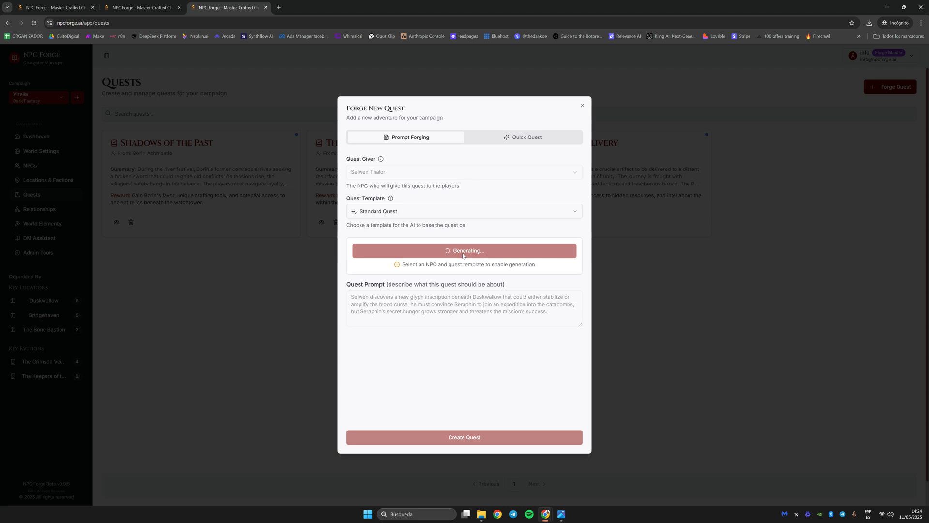
{"action": "scroll", "coordinate": [480, 289], "scroll_direction": "down", "scroll_amount": 2}
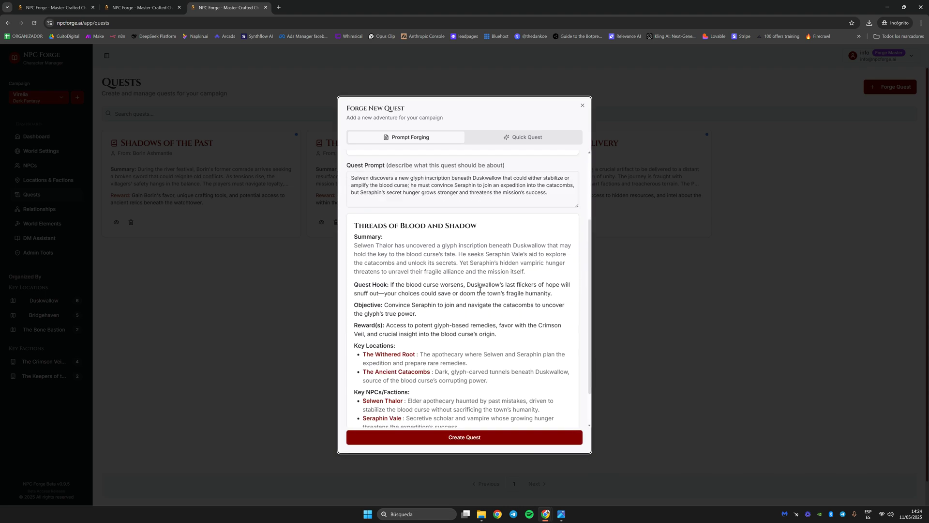
- Review the rest of the generated quest, create Threads of Blood and Shadow, and open its details
{"action": "scroll", "coordinate": [479, 289], "scroll_direction": "down", "scroll_amount": 1}
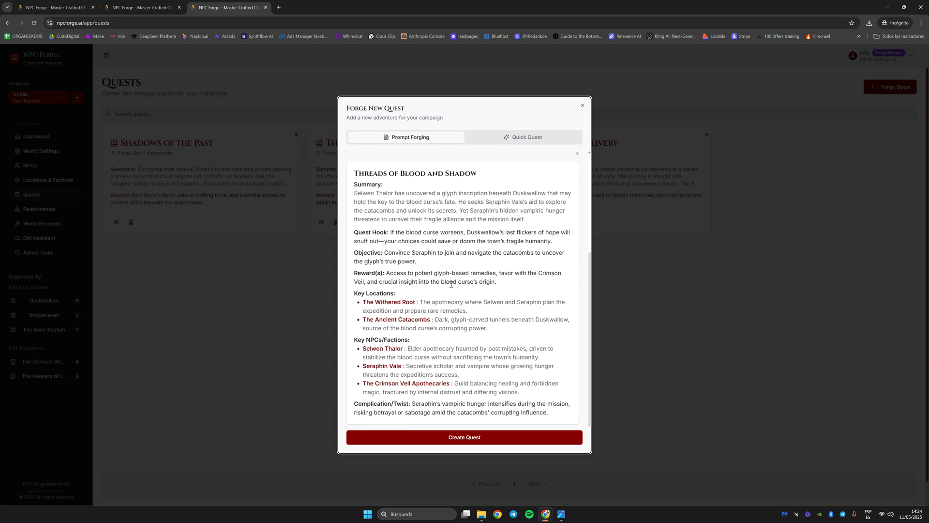
{"action": "scroll", "coordinate": [458, 289], "scroll_direction": "down", "scroll_amount": 1}
{"action": "left_click", "coordinate": [457, 438]}
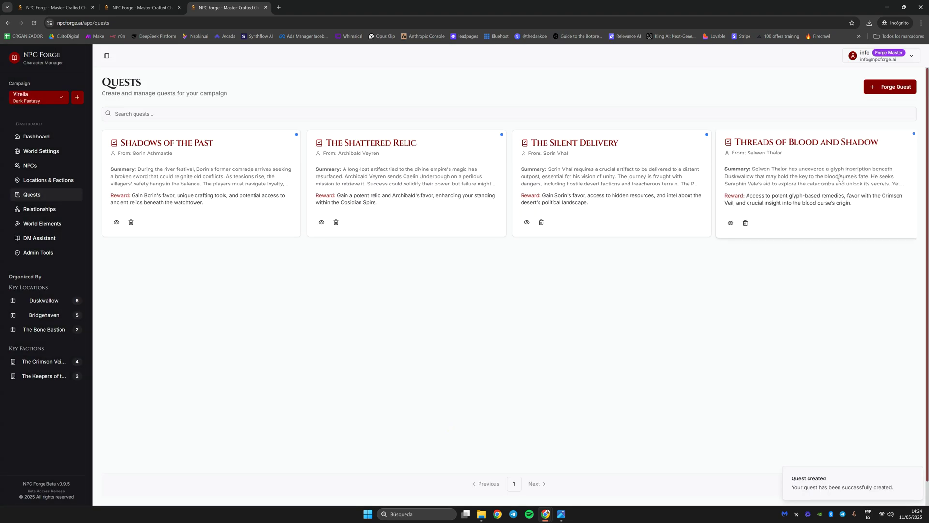
{"action": "left_click", "coordinate": [731, 223]}
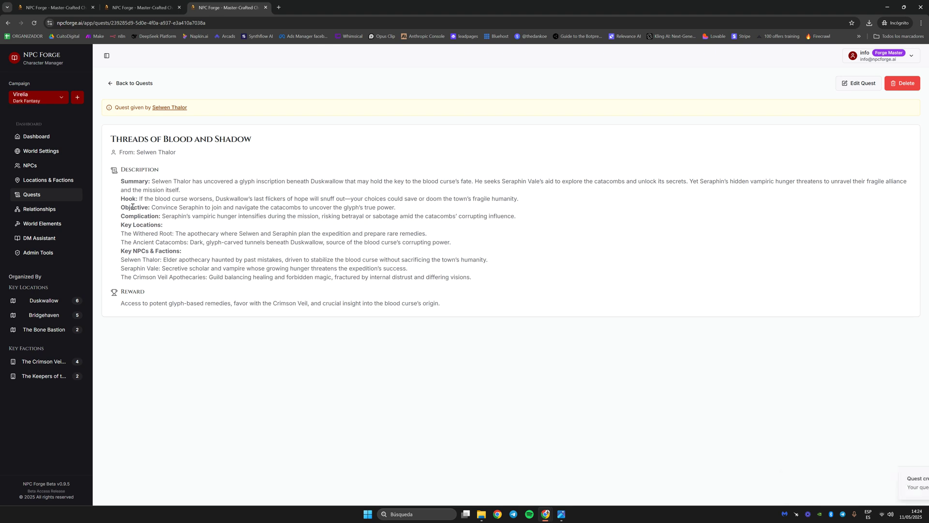
- Examine the quest's full description, from the summary through the Key NPCs & Factions section
{"action": "left_click_drag", "start_coordinate": [121, 251], "coordinate": [210, 254]}
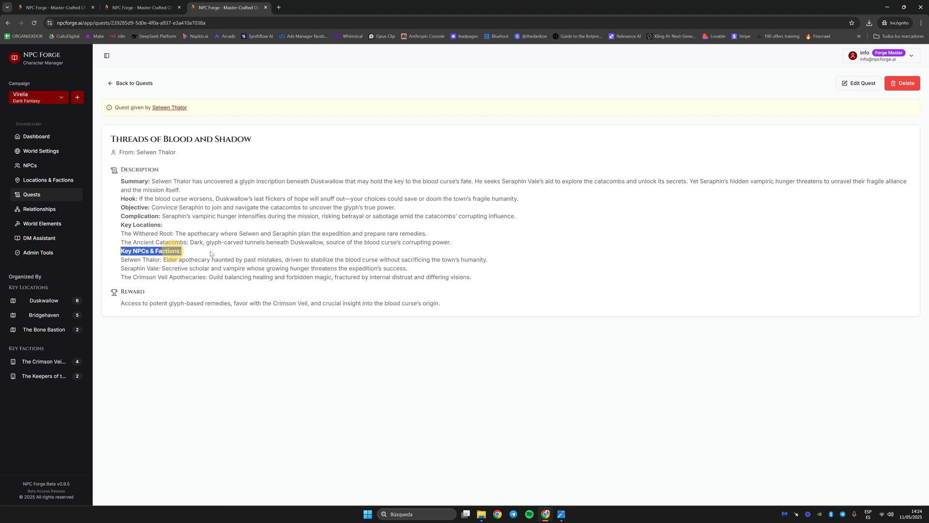
{"action": "left_click", "coordinate": [241, 258]}
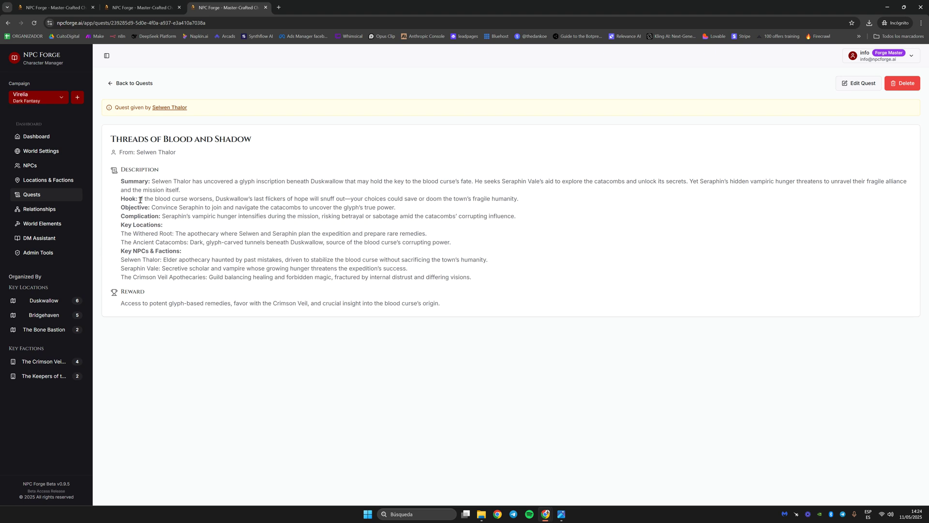
{"action": "left_click_drag", "start_coordinate": [125, 181], "coordinate": [481, 280]}
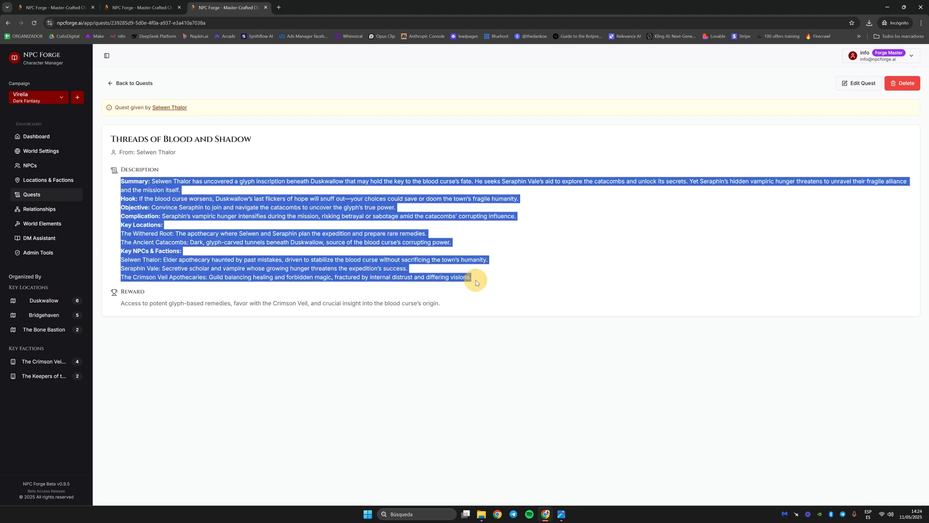
{"action": "left_click", "coordinate": [486, 280]}
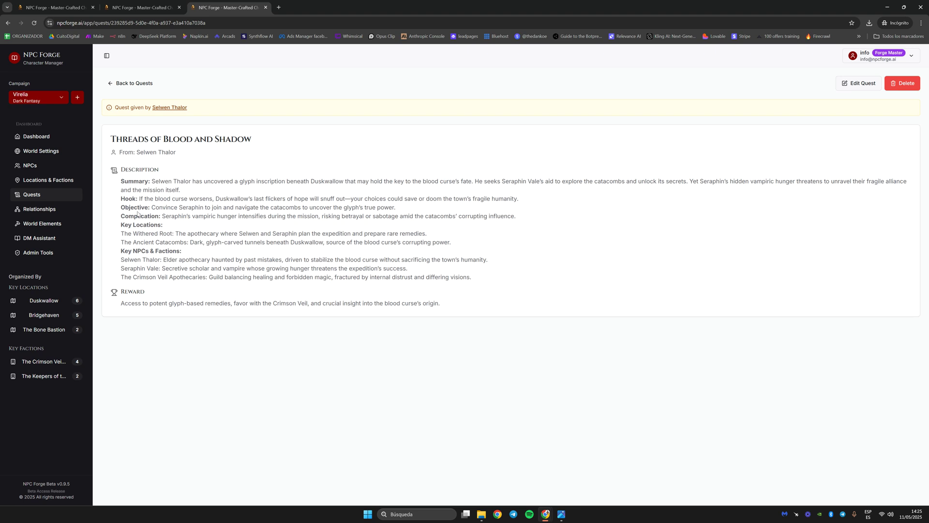
{"action": "left_click_drag", "start_coordinate": [120, 181], "coordinate": [479, 281]}
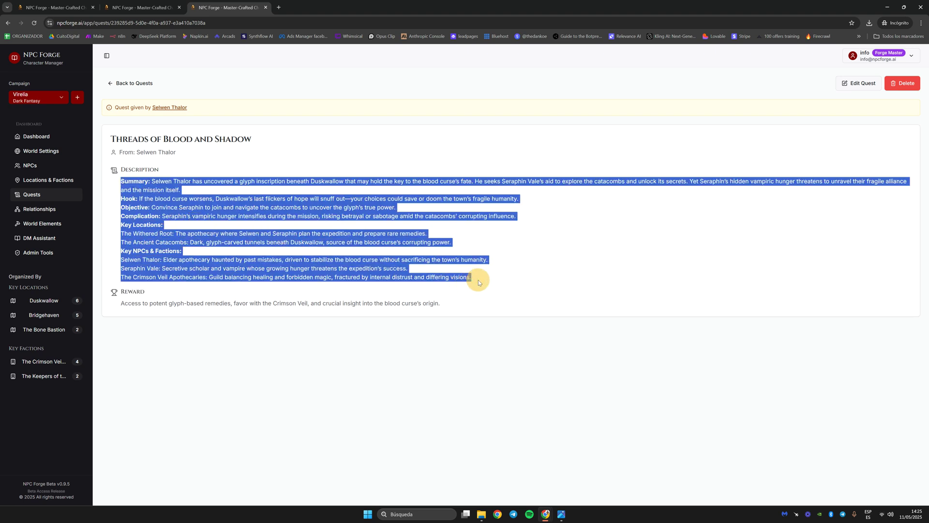
{"action": "right_click", "coordinate": [206, 211]}
{"action": "left_click", "coordinate": [236, 216]}
{"action": "left_click", "coordinate": [252, 233]}
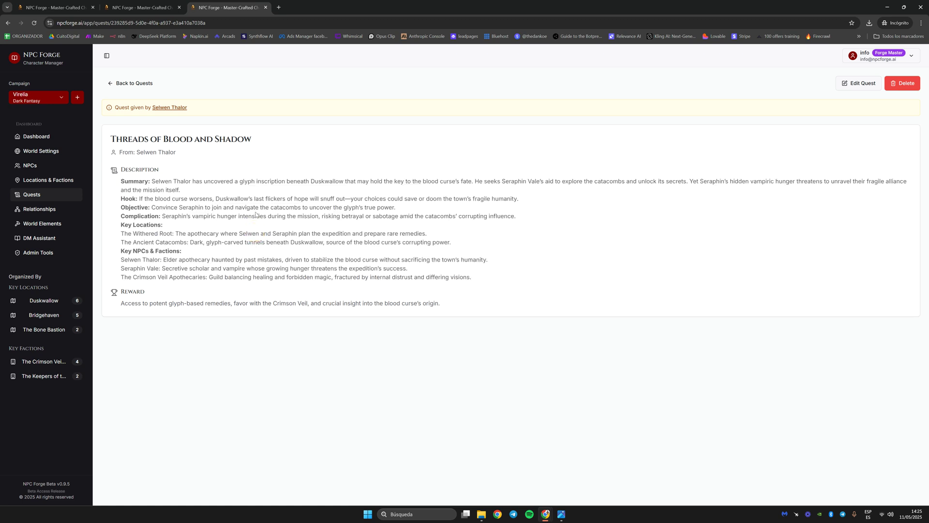
- View the campaign's NPCs and the Duskwallow seed diagram, and return to the browser to view the quest list
{"action": "left_click", "coordinate": [63, 182]}
{"action": "left_click", "coordinate": [63, 169]}
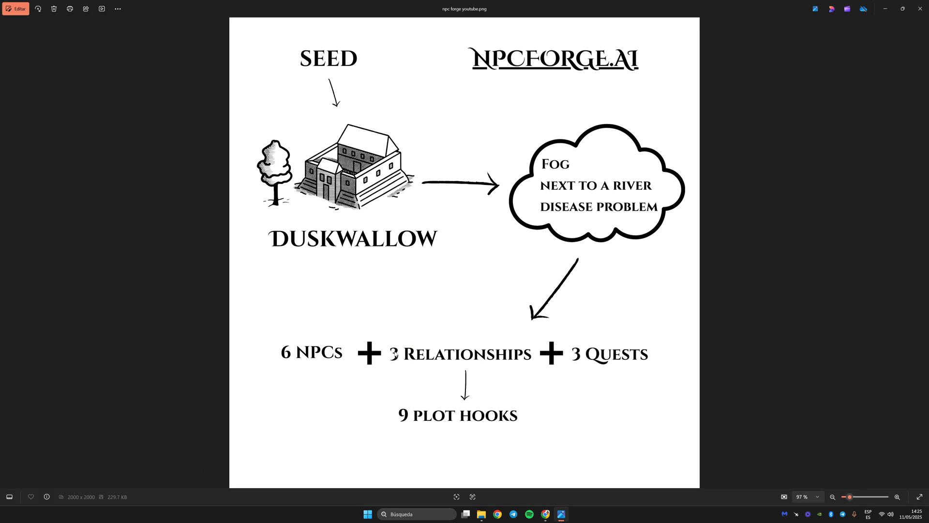
{"action": "left_click", "coordinate": [544, 515]}
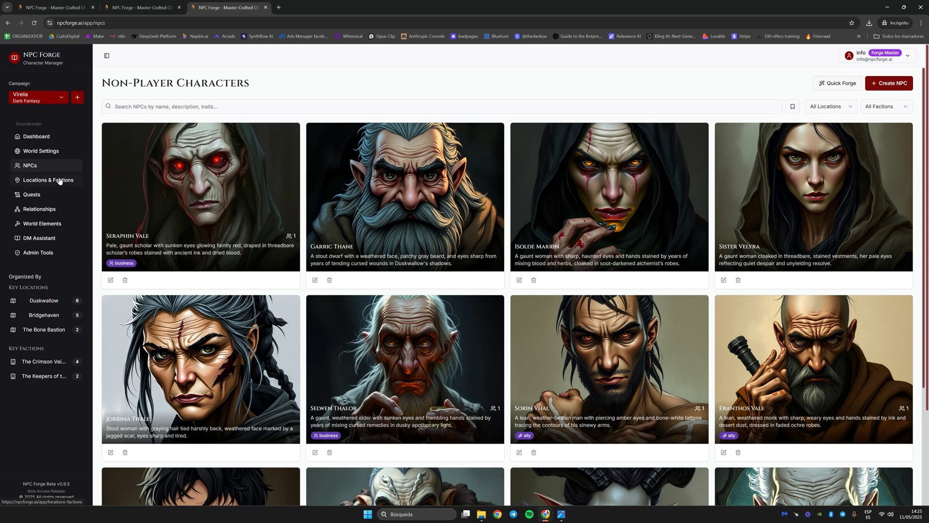
{"action": "left_click", "coordinate": [54, 195]}
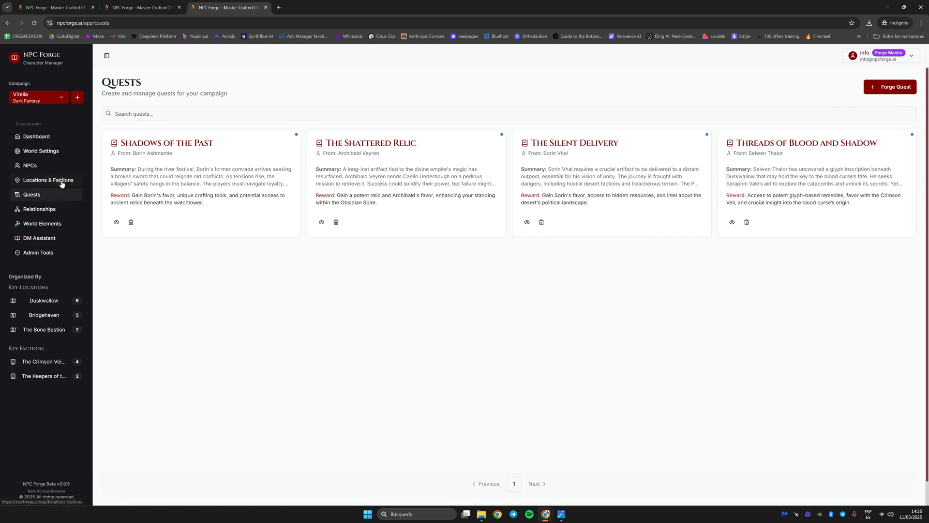
- Open the Duskwallow location details and look over the NPCs that belong to it
{"action": "left_click", "coordinate": [61, 181]}
{"action": "left_click", "coordinate": [812, 180]}
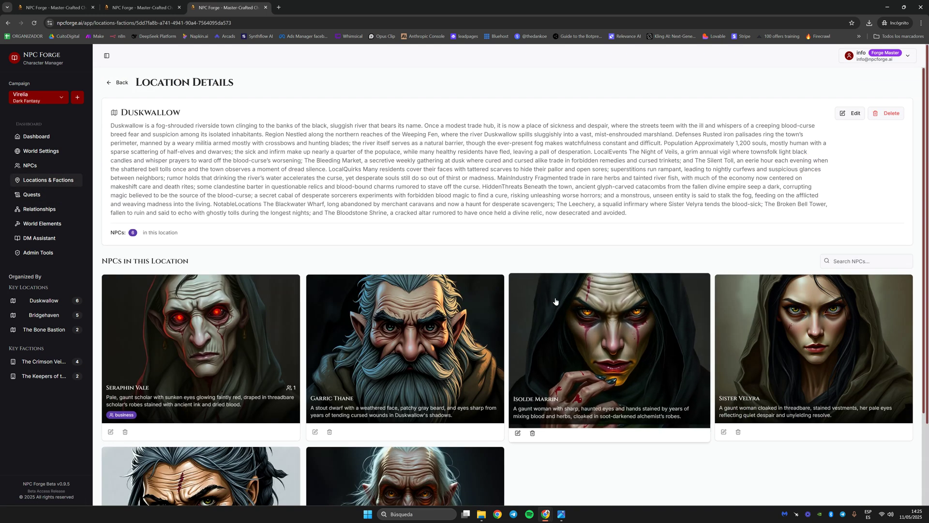
{"action": "scroll", "coordinate": [336, 161], "scroll_direction": "down", "scroll_amount": 2}
{"action": "scroll", "coordinate": [336, 160], "scroll_direction": "up", "scroll_amount": 1}
- Review the export previews of Duskwallow and The Crimson Veil Apothecaries in the other browser tabs
{"action": "left_click", "coordinate": [82, 9]}
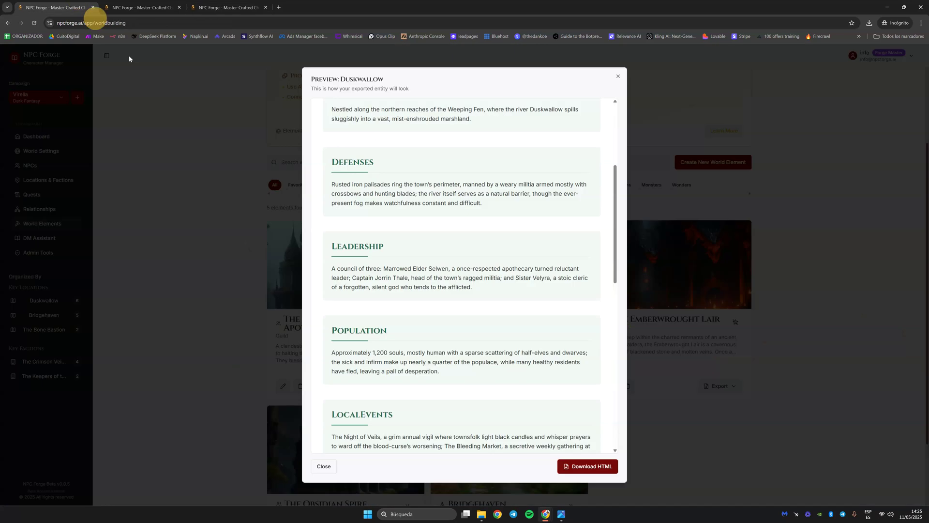
{"action": "scroll", "coordinate": [415, 263], "scroll_direction": "up", "scroll_amount": 3}
{"action": "scroll", "coordinate": [421, 281], "scroll_direction": "down", "scroll_amount": 4}
{"action": "scroll", "coordinate": [423, 288], "scroll_direction": "down", "scroll_amount": 4}
{"action": "left_click", "coordinate": [162, 5]}
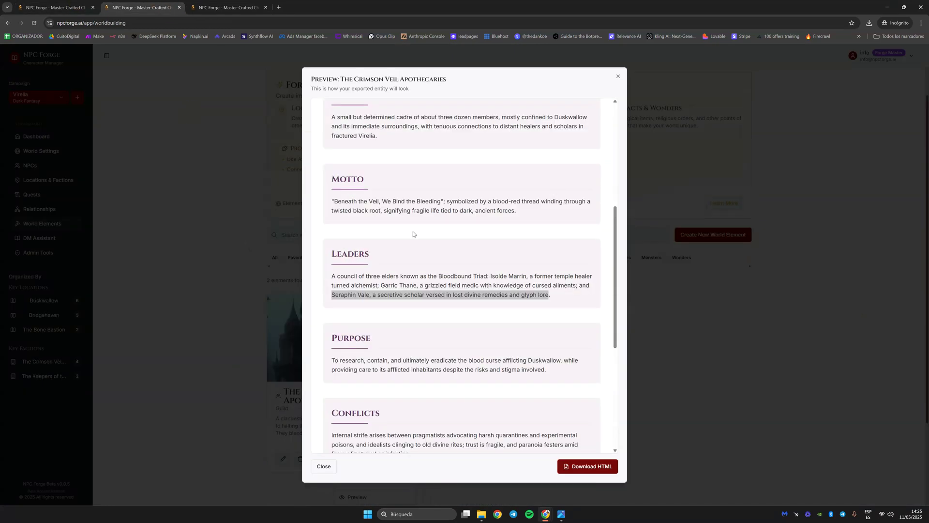
{"action": "scroll", "coordinate": [416, 236], "scroll_direction": "up", "scroll_amount": 5}
{"action": "scroll", "coordinate": [430, 257], "scroll_direction": "down", "scroll_amount": 12}
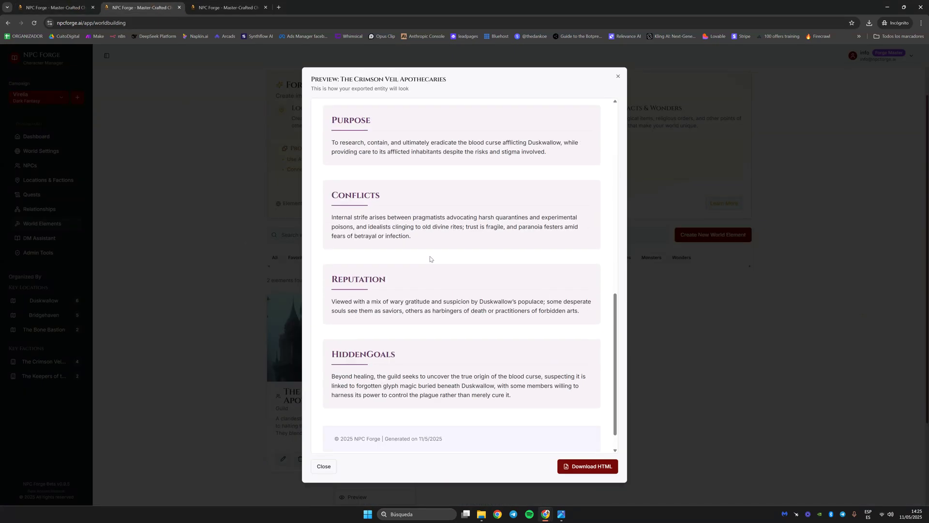
{"action": "scroll", "coordinate": [430, 256], "scroll_direction": "up", "scroll_amount": 12}
- Return to the Duskwallow location details and look through its full set of NPCs
{"action": "left_click", "coordinate": [226, 2]}
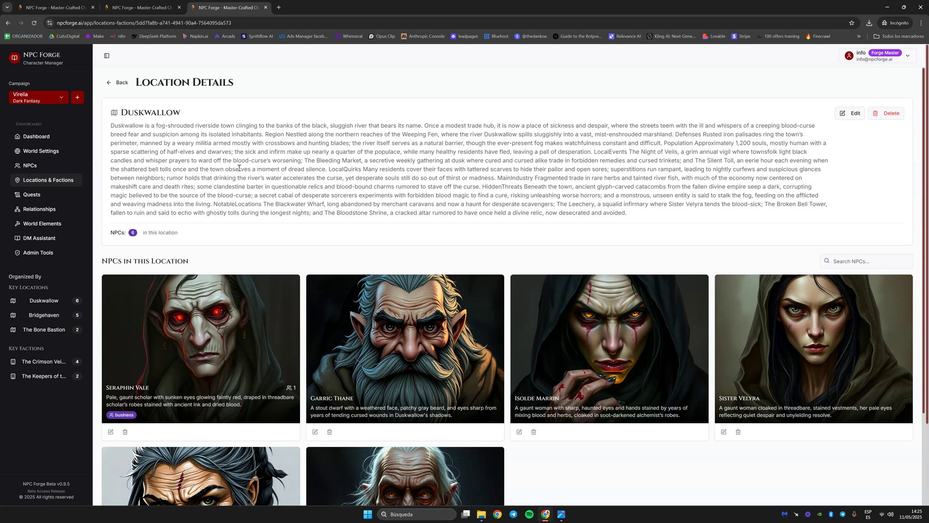
{"action": "scroll", "coordinate": [351, 300], "scroll_direction": "down", "scroll_amount": 5}
{"action": "scroll", "coordinate": [351, 300], "scroll_direction": "up", "scroll_amount": 4}
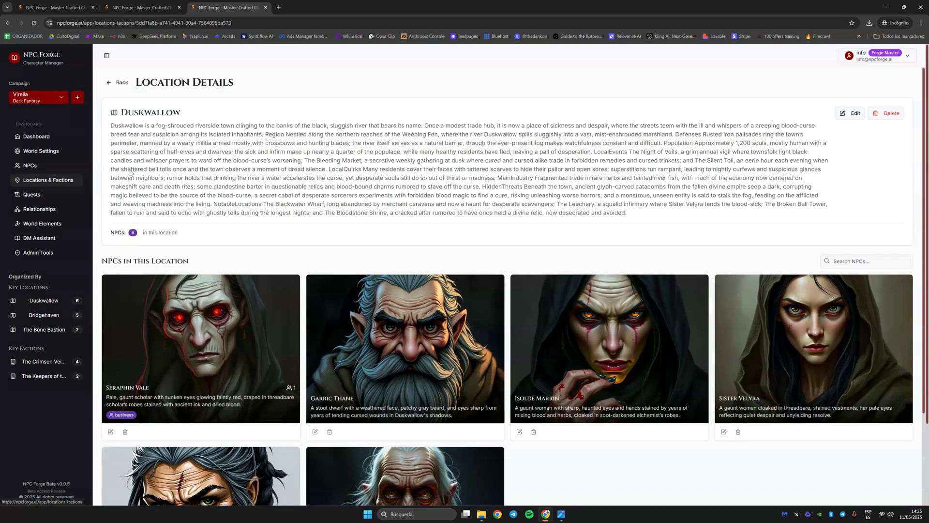
- Open the faction details of The Crimson Veil Apothecaries to view its member NPCs
{"action": "left_click", "coordinate": [56, 184]}
{"action": "left_click", "coordinate": [697, 135]}
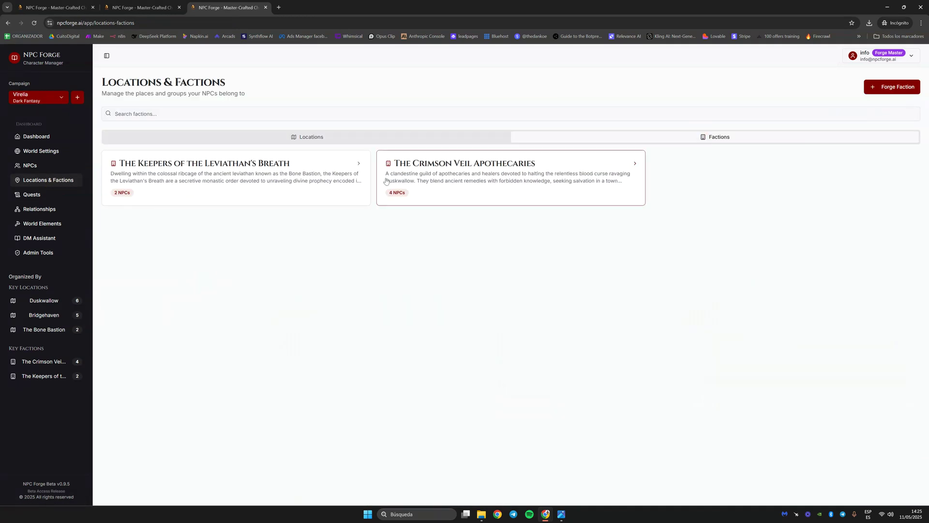
{"action": "left_click", "coordinate": [442, 180]}
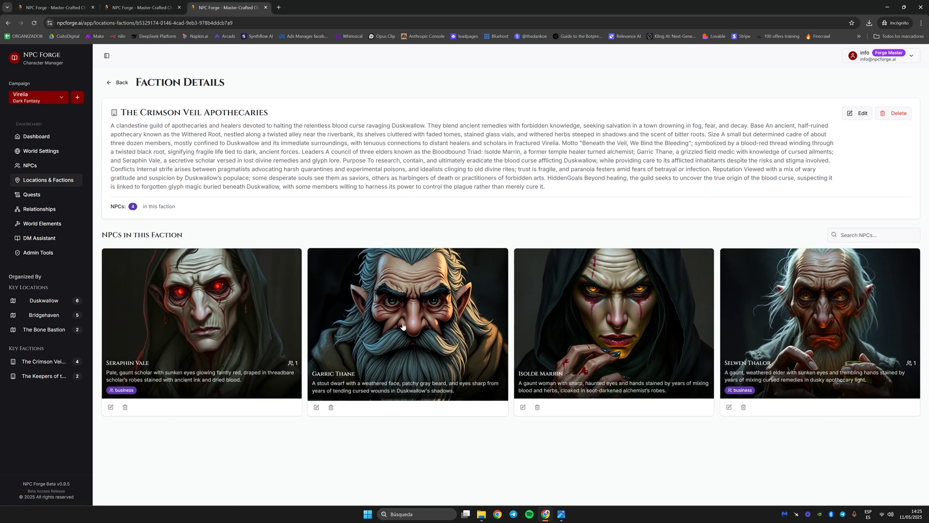
{"action": "left_click", "coordinate": [56, 178]}
{"action": "left_click", "coordinate": [56, 167]}
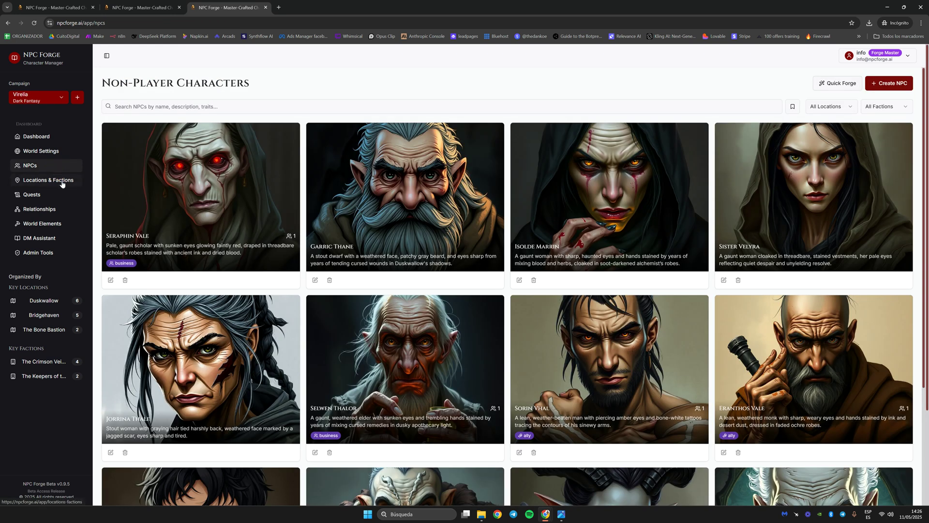
{"action": "left_click", "coordinate": [62, 182]}
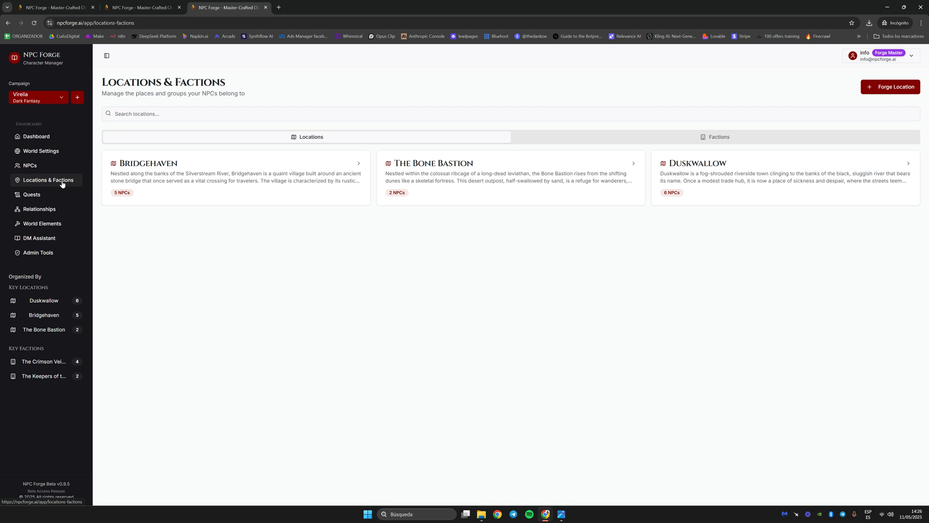
{"action": "left_click", "coordinate": [52, 166]}
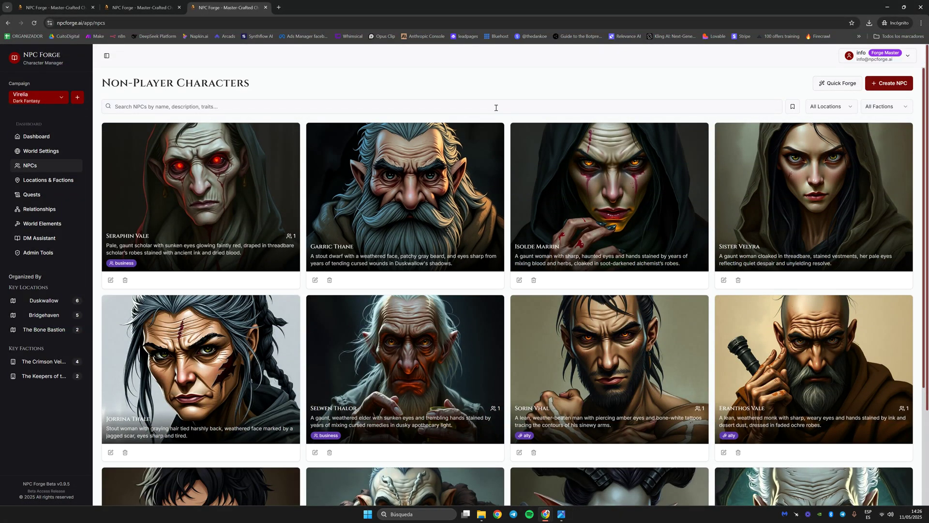
{"action": "left_click", "coordinate": [64, 185]}
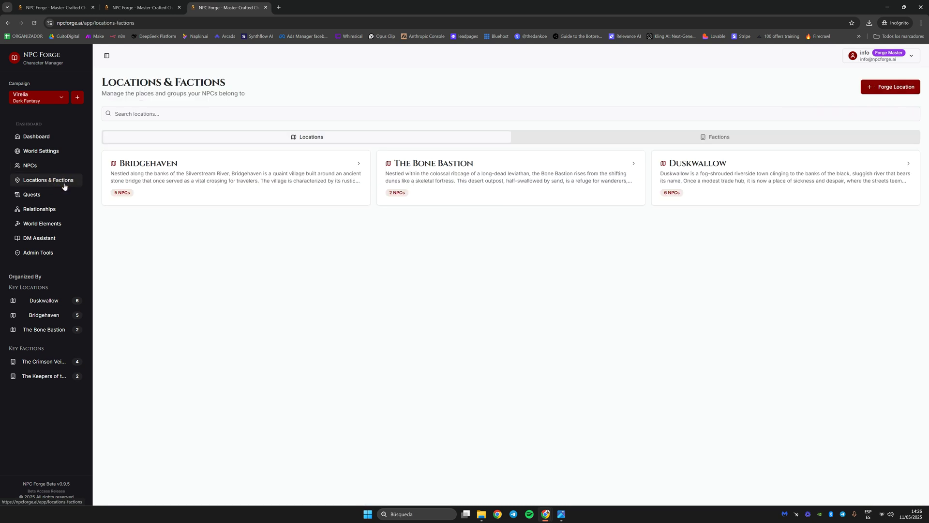
{"action": "left_click", "coordinate": [557, 136]}
{"action": "left_click", "coordinate": [431, 141]}
- Look through the campaign's NPC roster, with a brief check of its locations and quests
{"action": "left_click", "coordinate": [73, 167]}
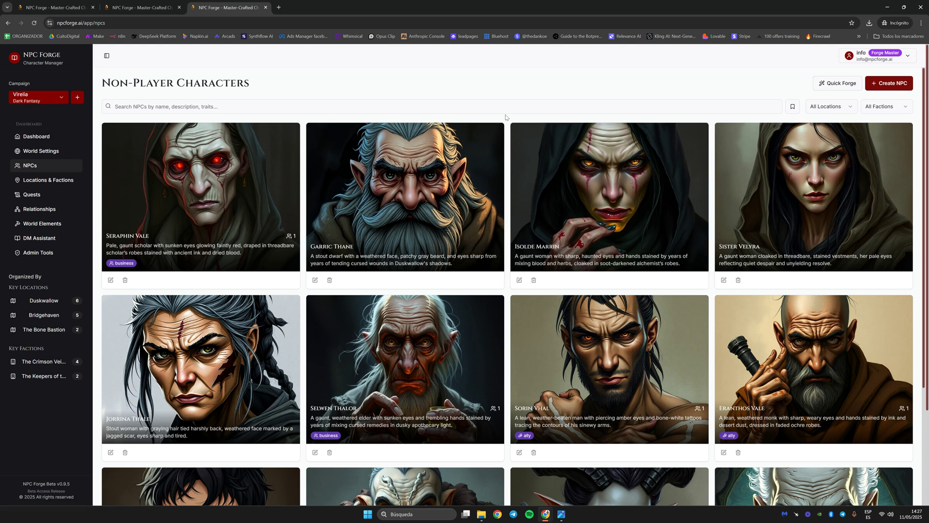
{"action": "scroll", "coordinate": [507, 132], "scroll_direction": "down", "scroll_amount": 5}
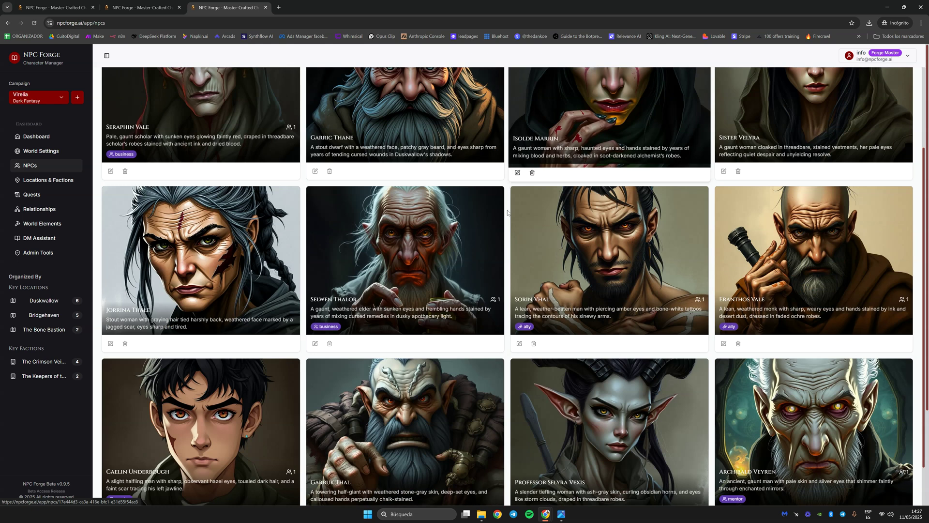
{"action": "scroll", "coordinate": [816, 98], "scroll_direction": "up", "scroll_amount": 5}
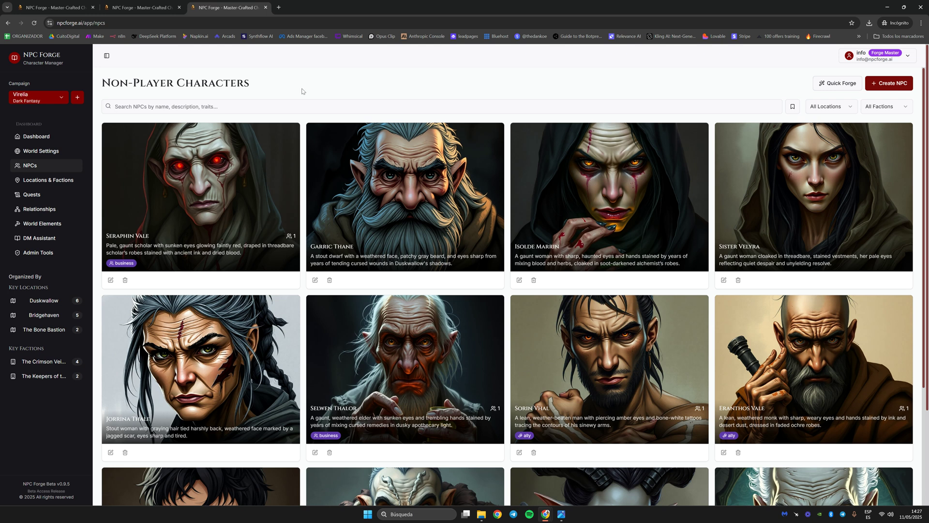
{"action": "left_click", "coordinate": [71, 181]}
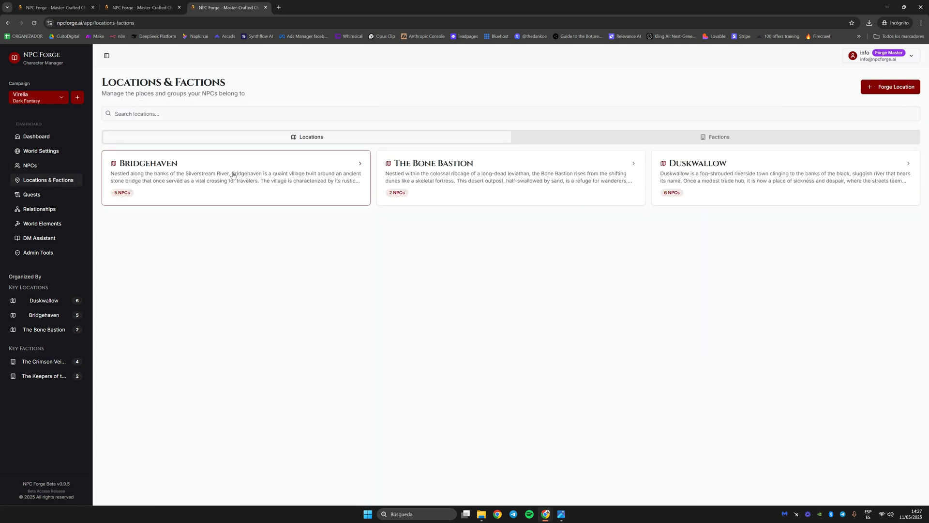
{"action": "left_click", "coordinate": [67, 196]}
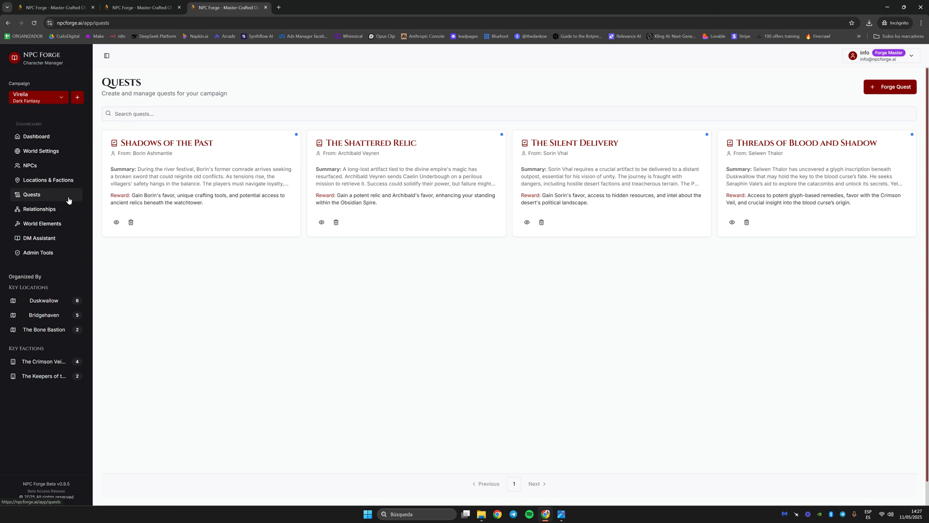
{"action": "left_click", "coordinate": [58, 165]}
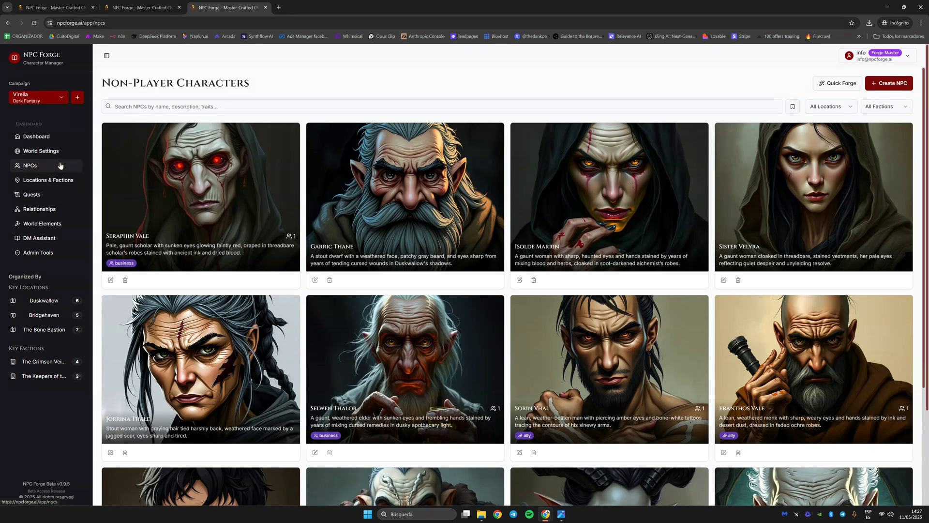
{"action": "scroll", "coordinate": [533, 271], "scroll_direction": "down", "scroll_amount": 3}
{"action": "scroll", "coordinate": [513, 315], "scroll_direction": "up", "scroll_amount": 3}
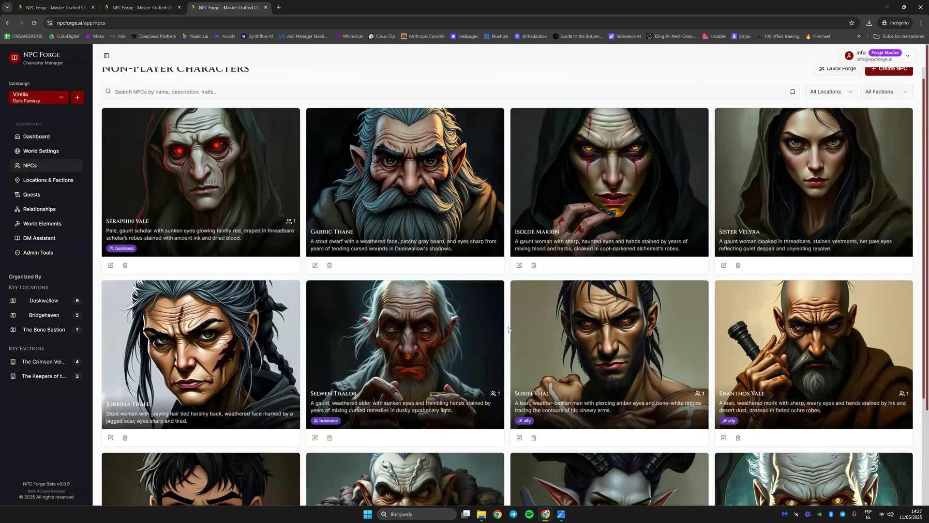